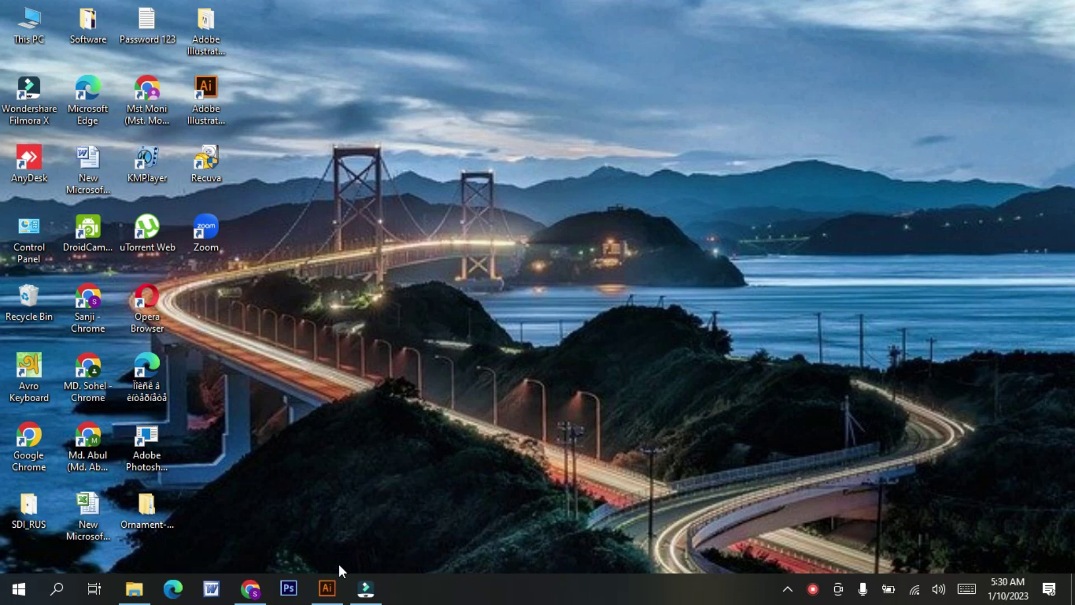
# Switch to Illustrator and move the ALWAYS KEEP YOUR MIND ON THE GOAL text line to about Y 0.62 in at the artboard's upper edge.
pyautogui.moveTo(330, 586)
pyautogui.click(334, 522)
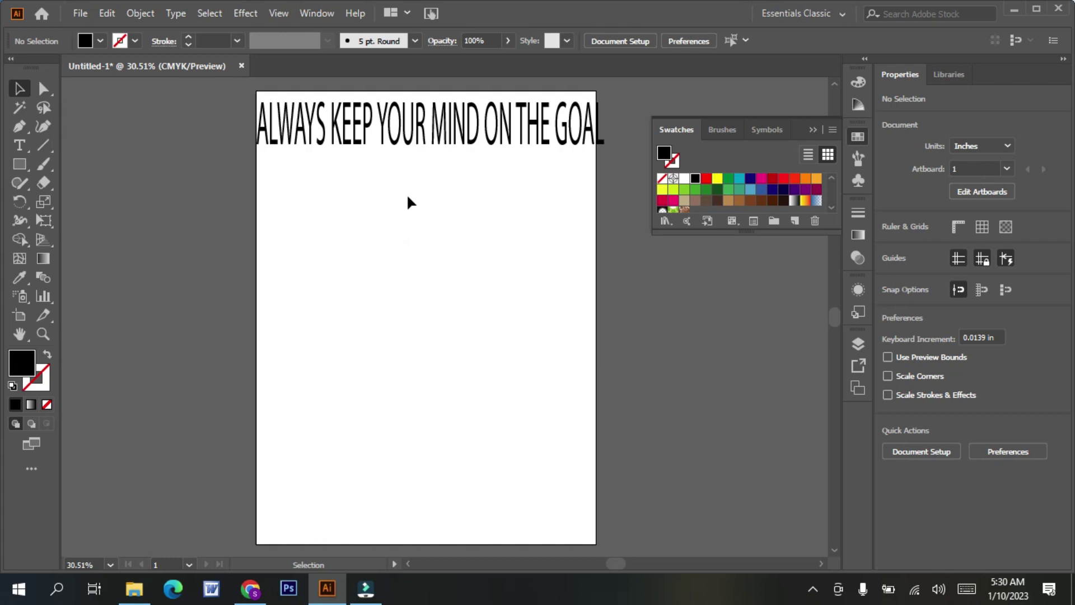
pyautogui.scroll(1, 407, 197)
pyautogui.moveTo(436, 163); pyautogui.dragTo(436, 133)
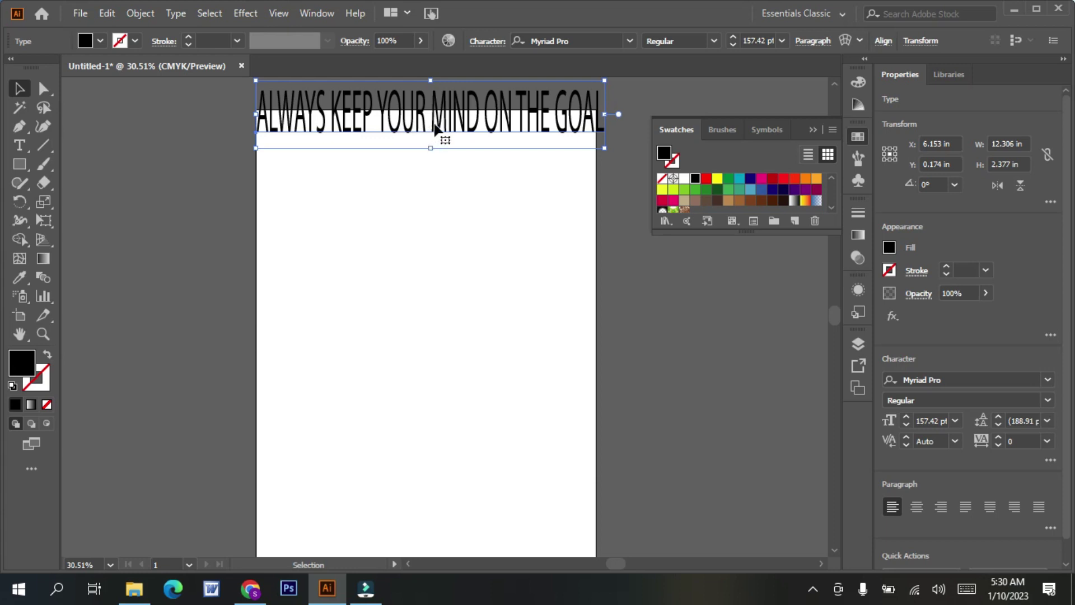
pyautogui.moveTo(436, 130); pyautogui.dragTo(408, 141)
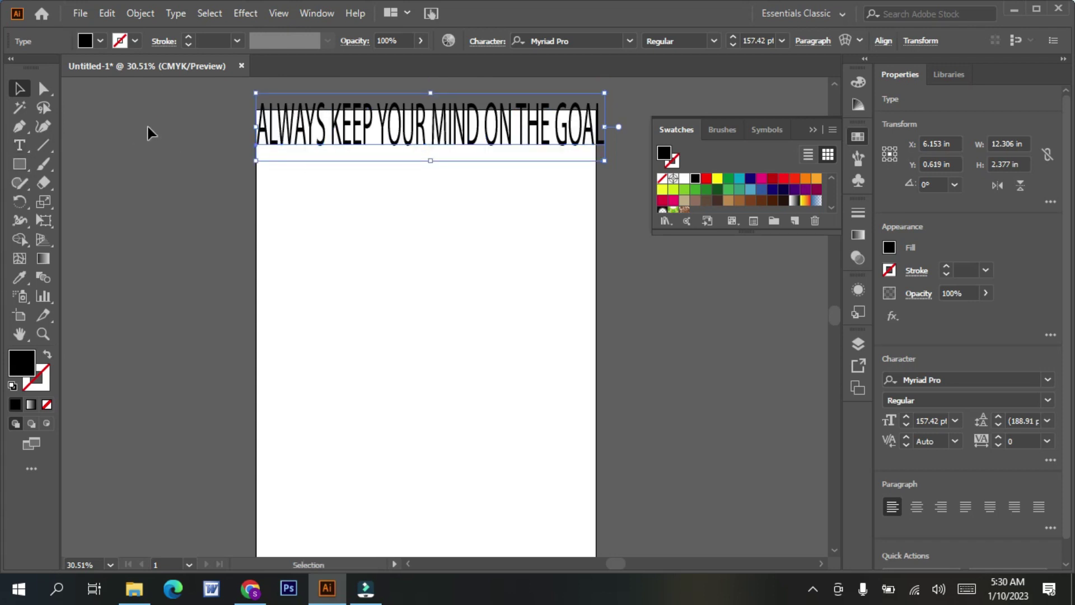
# Cut the word ALWAYS out of the text line into its own text object and place it below at about X 4.4 in, Y 2.46 in.
pyautogui.click(20, 147)
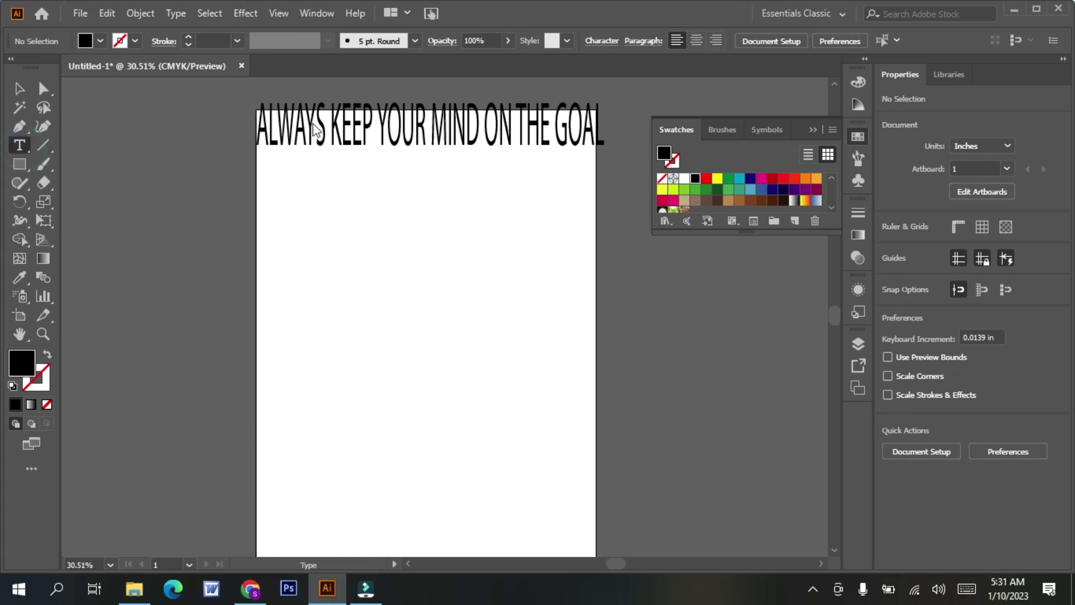
pyautogui.doubleClick(330, 122)
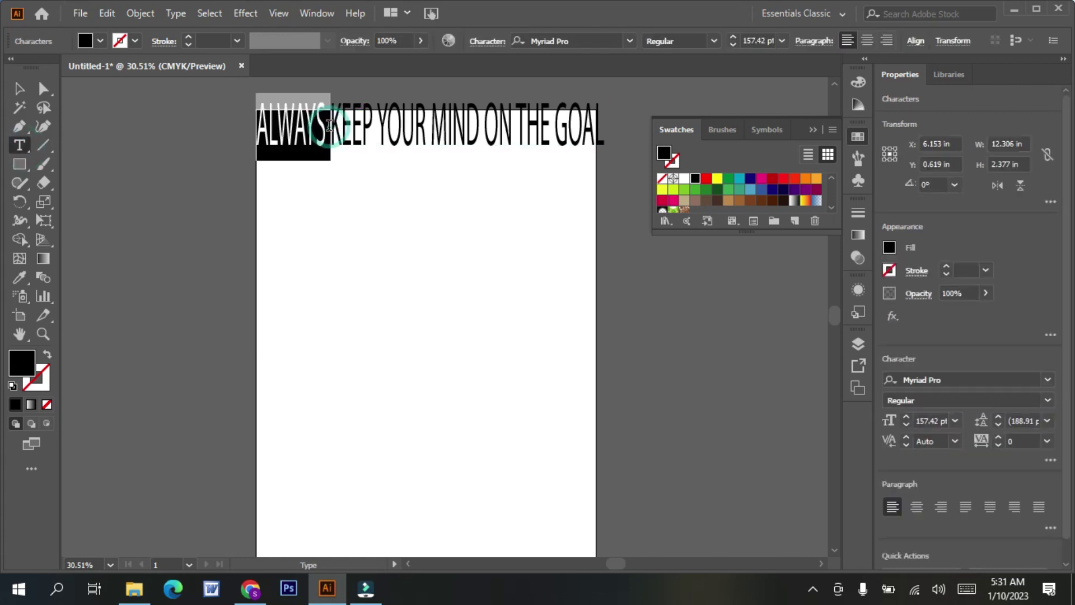
pyautogui.press('ctrl')
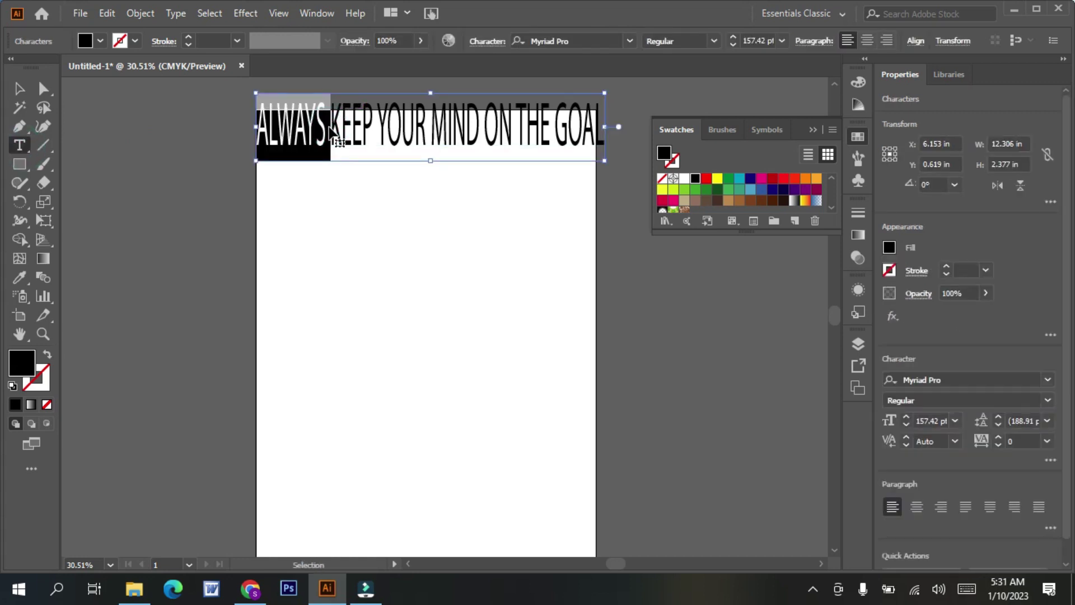
pyautogui.press('BackSpace')
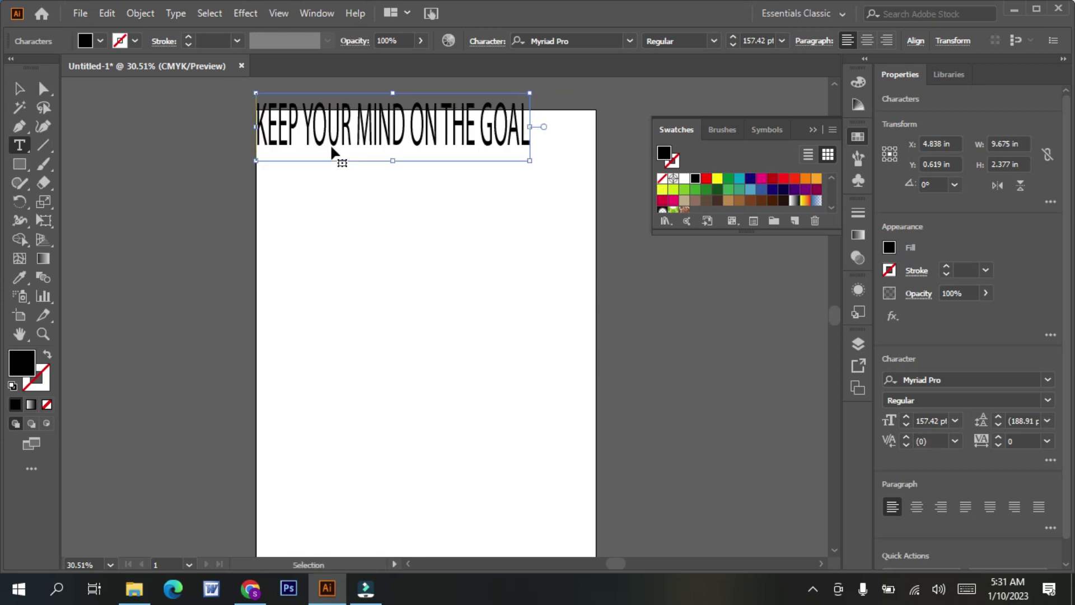
pyautogui.hotkey('ctrl', 'z')
pyautogui.scroll(1, 331, 144)
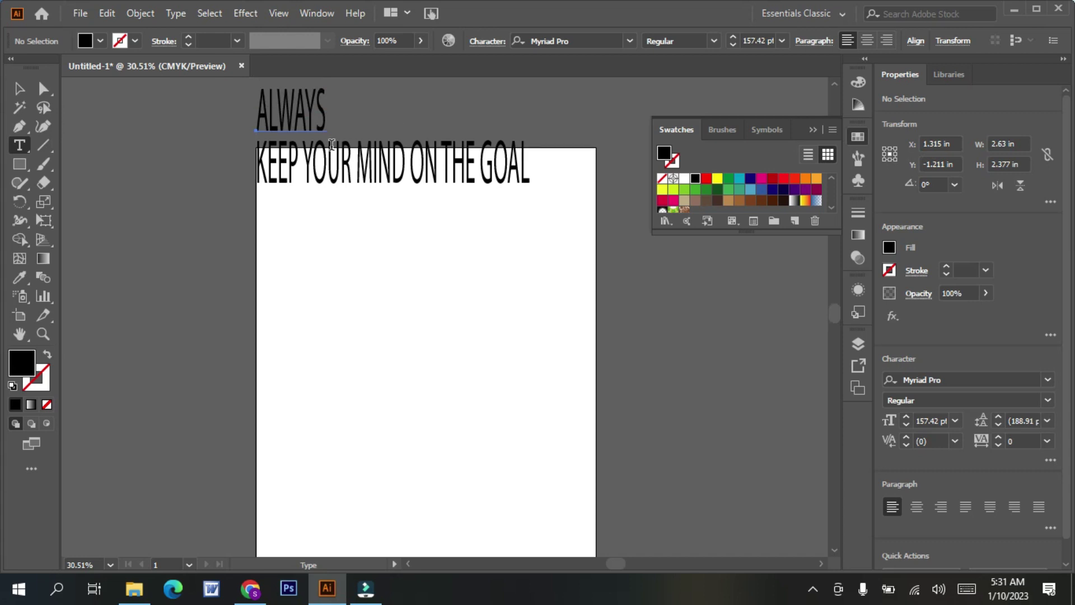
pyautogui.press('Escape')
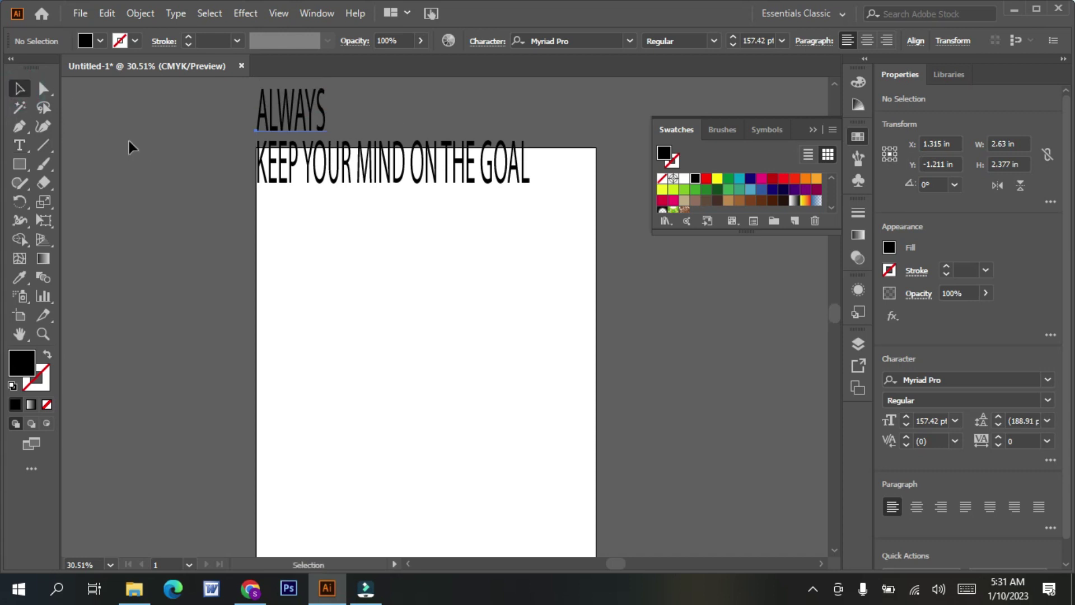
pyautogui.click(314, 124)
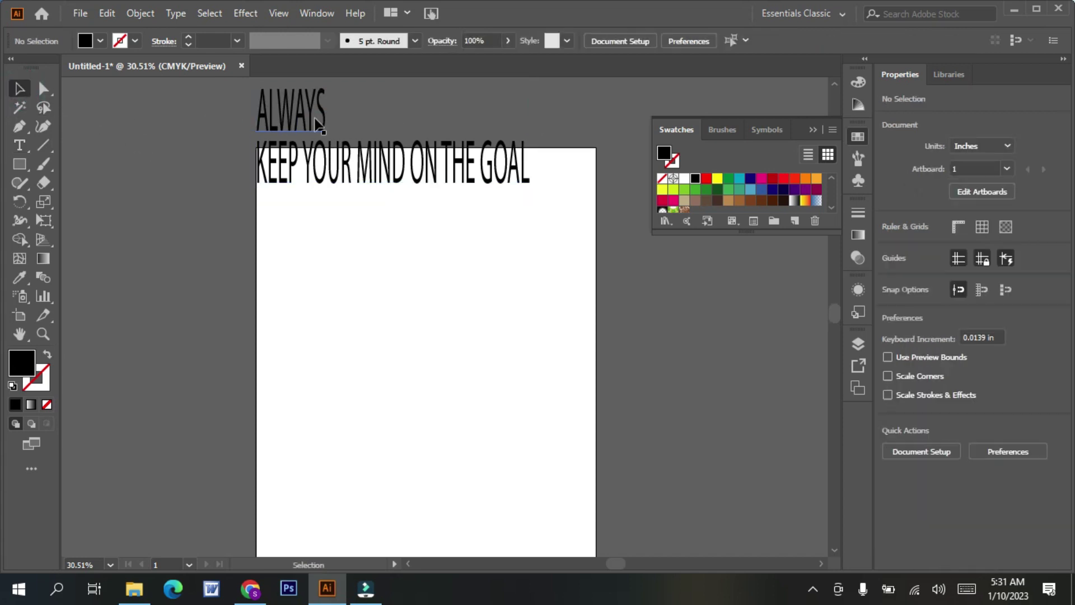
pyautogui.moveTo(322, 116); pyautogui.dragTo(409, 218)
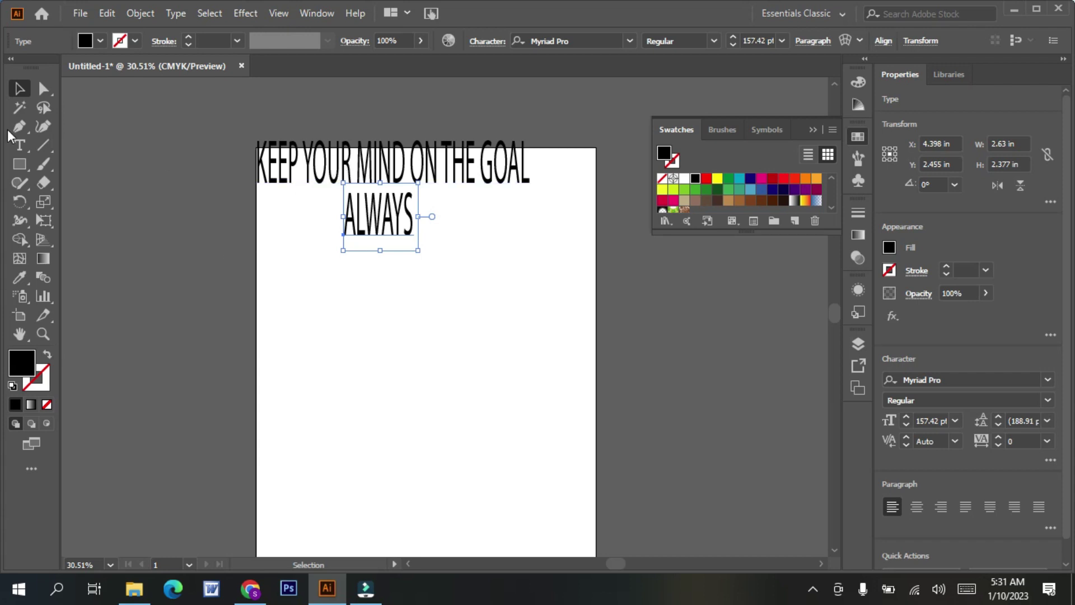
# Cut KEEP YOUR out of the text line into a separate text object and place it below ALWAYS at about X 4.85 in, Y 4.93 in.
pyautogui.click(23, 150)
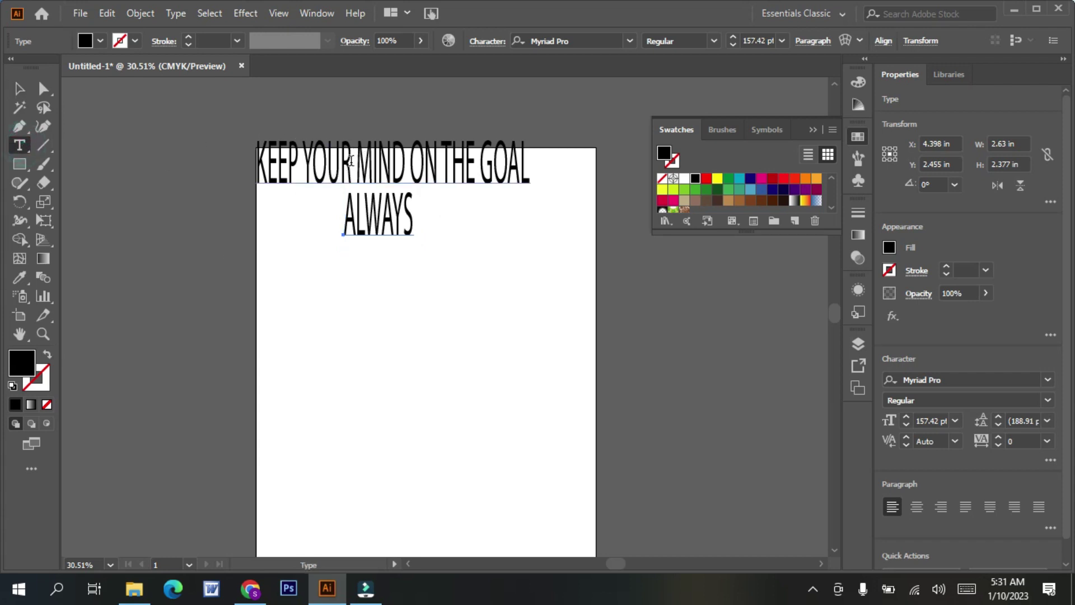
pyautogui.moveTo(352, 162); pyautogui.dragTo(259, 173)
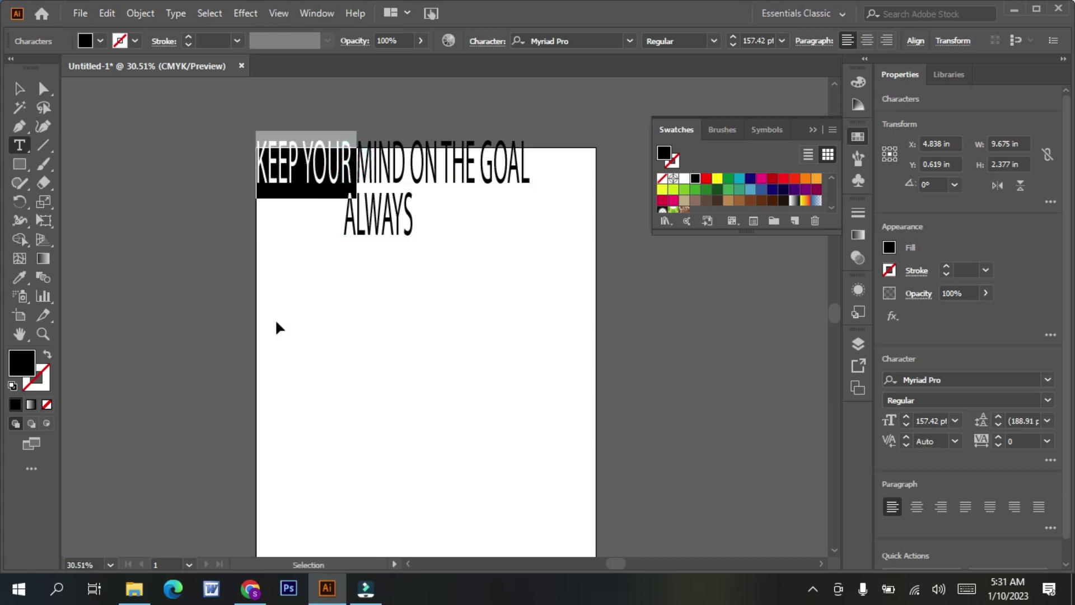
pyautogui.press('BackSpace')
pyautogui.press('Escape')
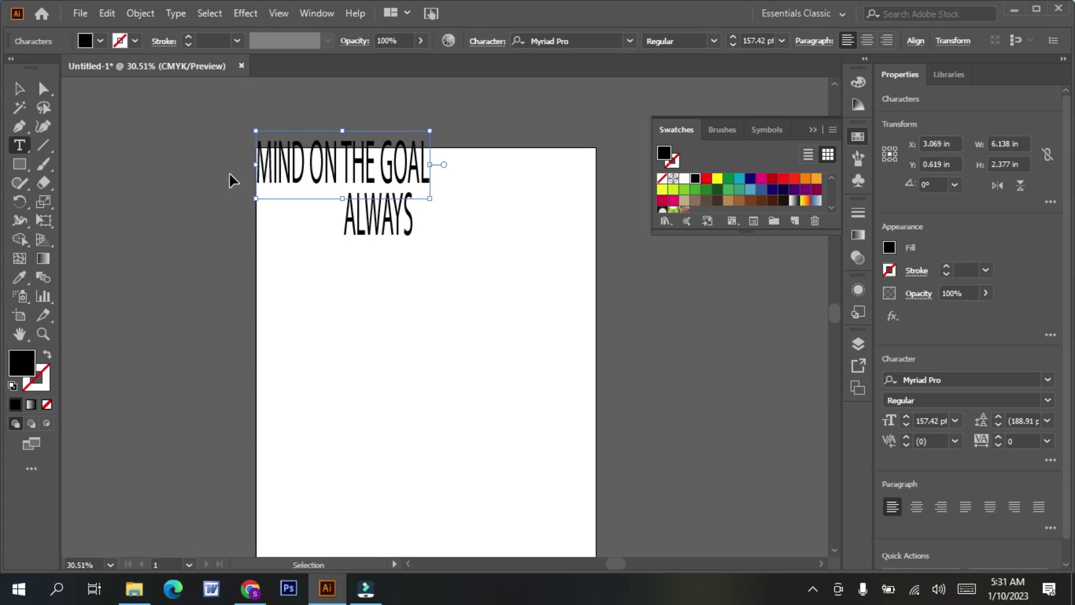
pyautogui.write('KEEP YOUR')
pyautogui.click(20, 89)
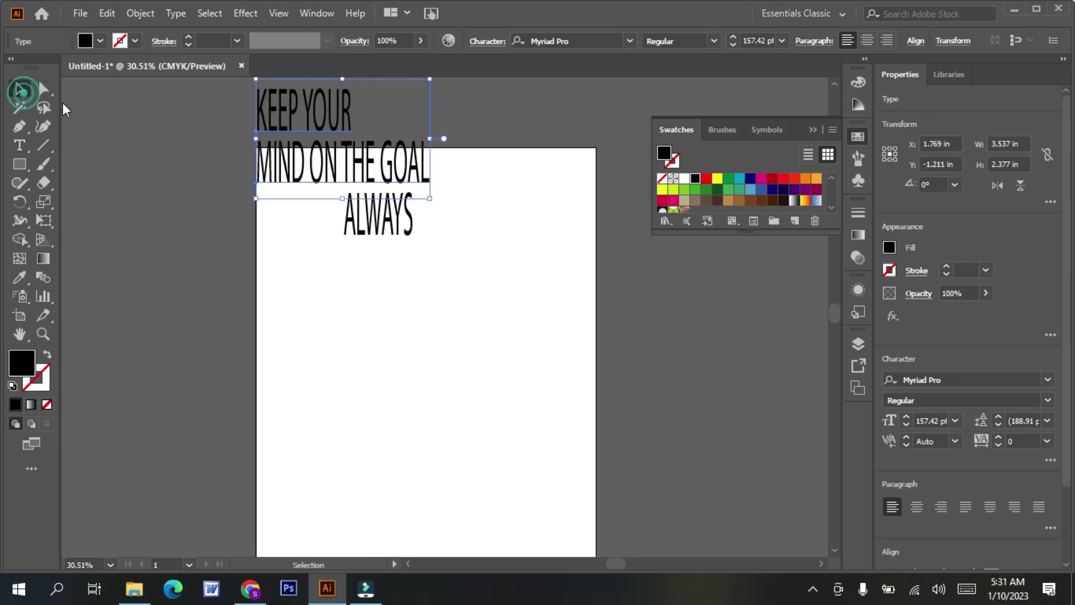
pyautogui.click(170, 182)
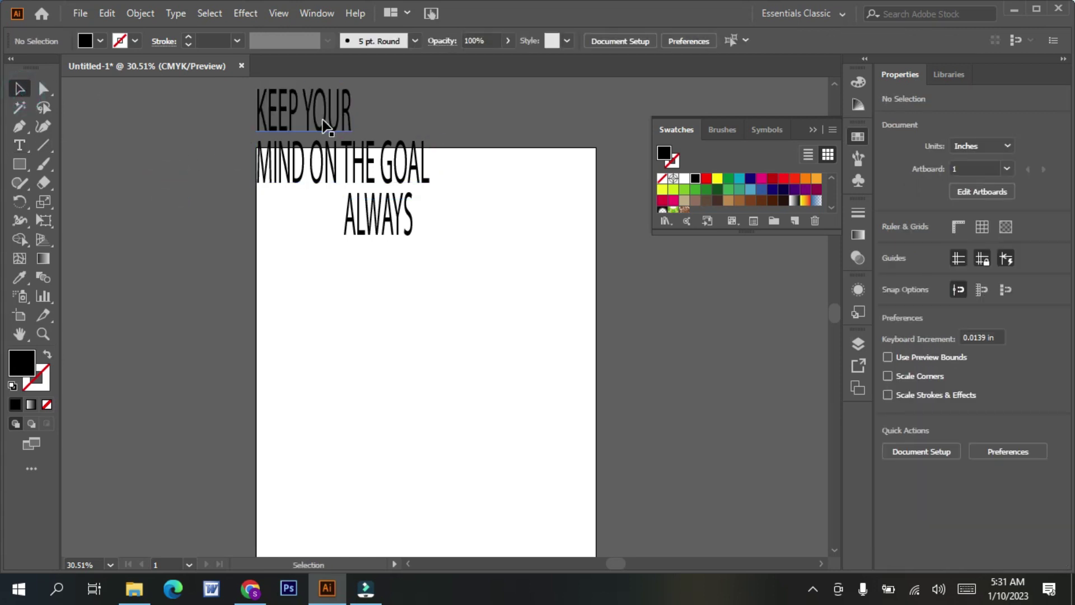
pyautogui.moveTo(328, 133); pyautogui.dragTo(415, 304)
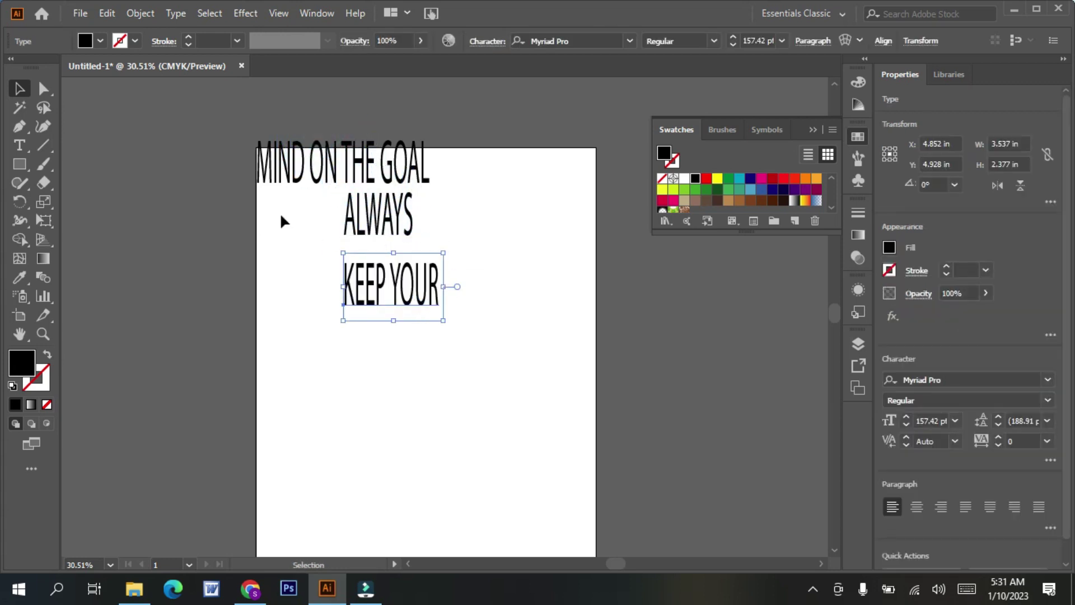
# Cut MIND out of the remaining line into a separate text object and place it below KEEP YOUR at about X 5.2 in, Y 7.15 in.
pyautogui.click(19, 145)
pyautogui.moveTo(310, 162); pyautogui.dragTo(258, 183)
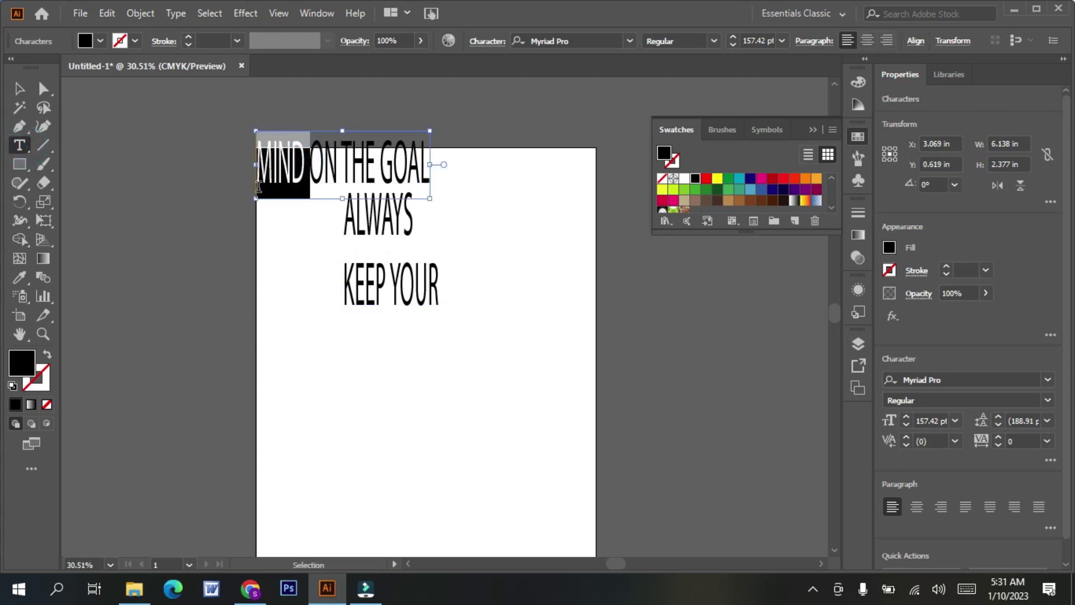
pyautogui.press('Delete')
pyautogui.press('Escape')
pyautogui.hotkey('ctrl', 'z')
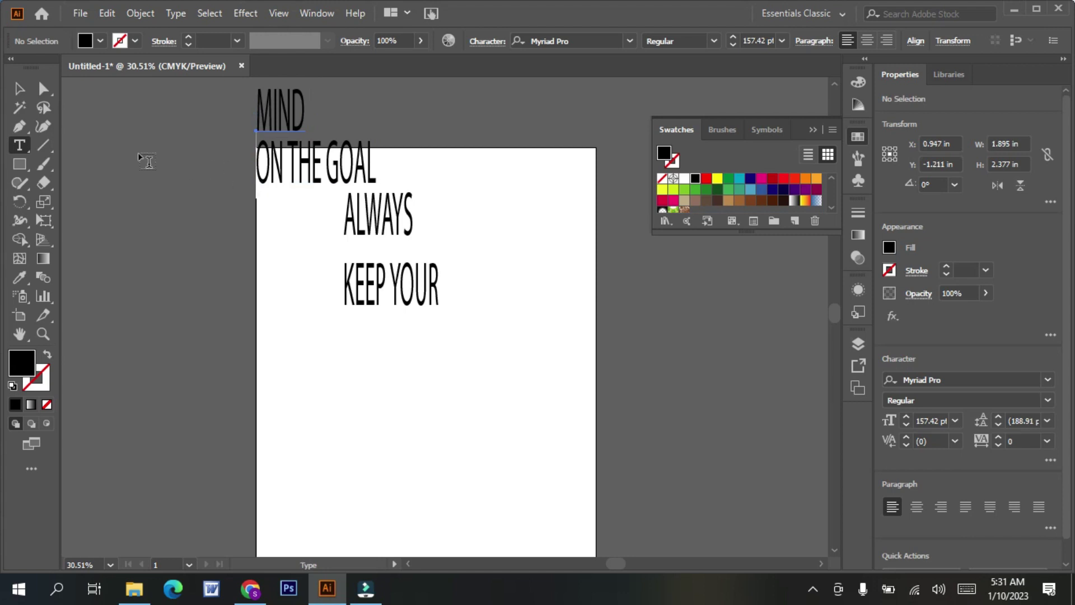
pyautogui.click(30, 88)
pyautogui.click(177, 167)
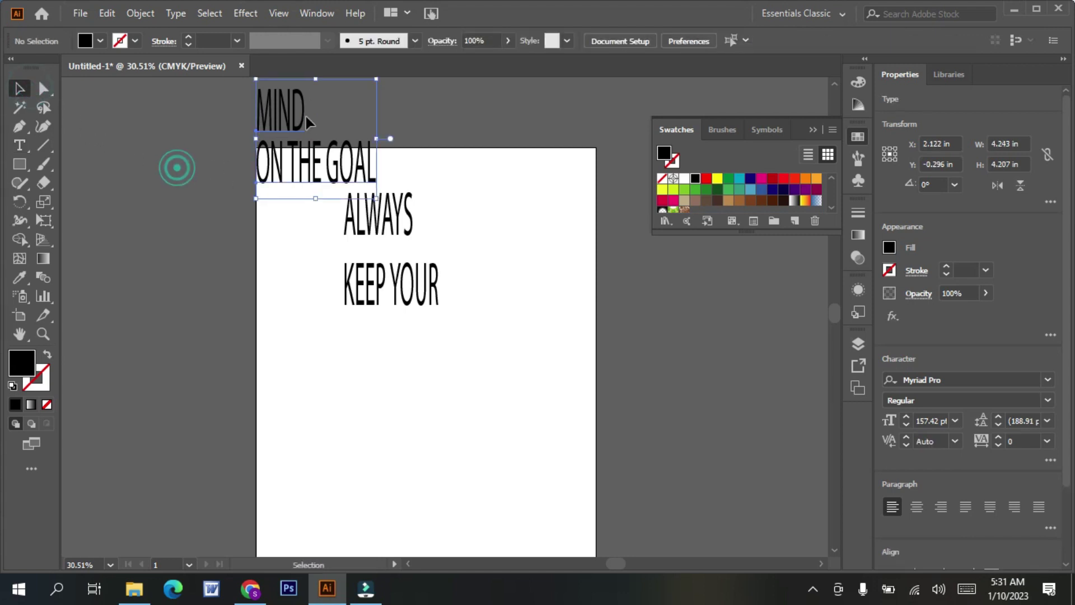
pyautogui.moveTo(307, 123); pyautogui.dragTo(325, 173)
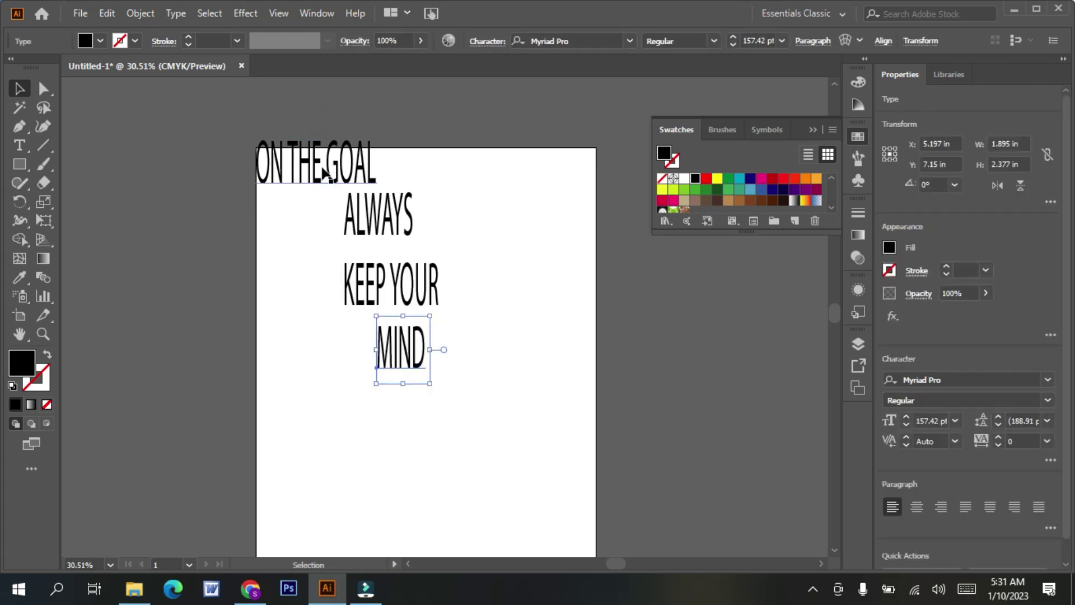
# Separate ON THE and GOAL into two text objects and place them in order below MIND, with GOAL near the artboard's lower part.
pyautogui.click(20, 145)
pyautogui.moveTo(326, 162); pyautogui.dragTo(258, 165)
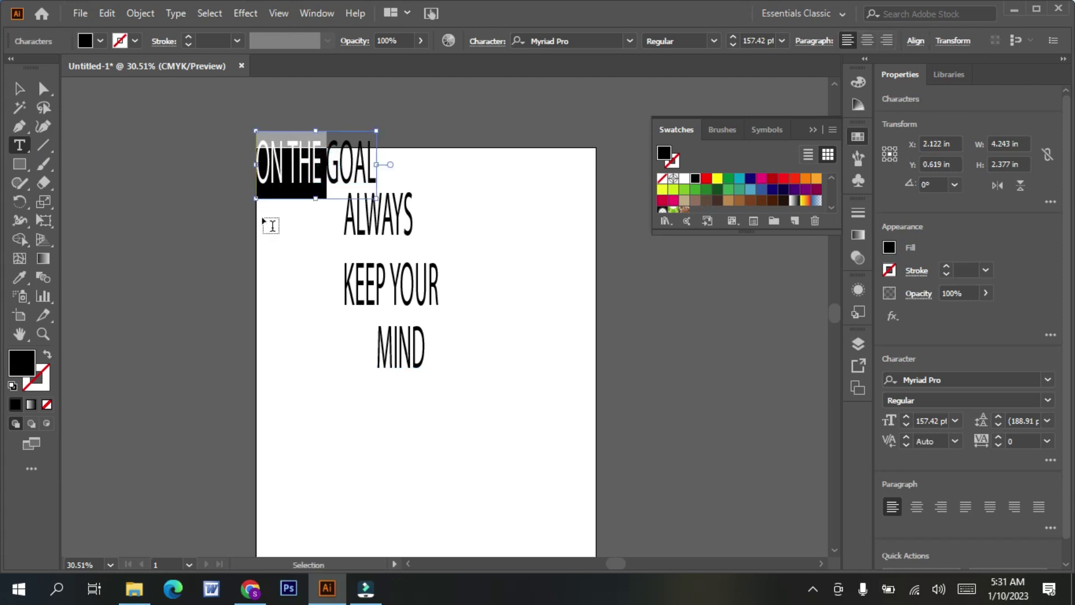
pyautogui.press('BackSpace')
pyautogui.hotkey('ctrl', 'z')
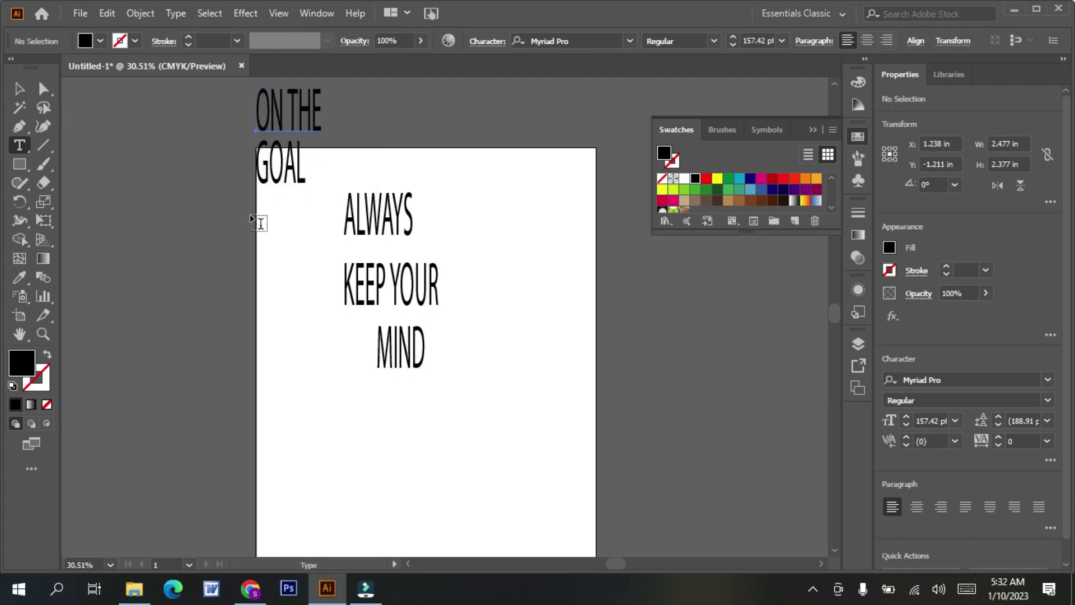
pyautogui.click(22, 97)
pyautogui.click(166, 149)
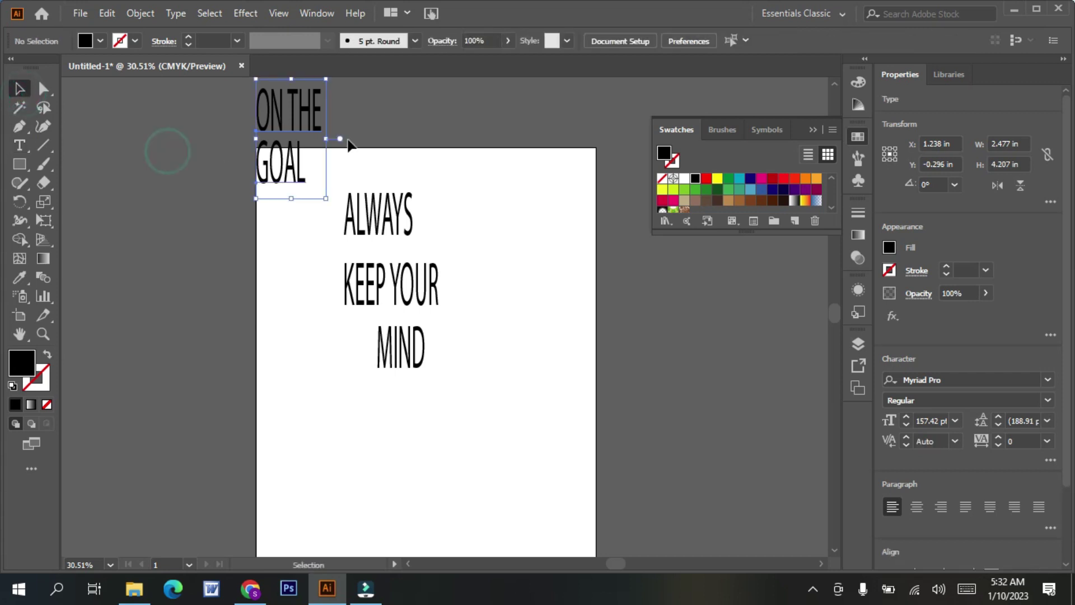
pyautogui.moveTo(327, 136); pyautogui.dragTo(435, 424)
pyautogui.moveTo(299, 176); pyautogui.dragTo(444, 521)
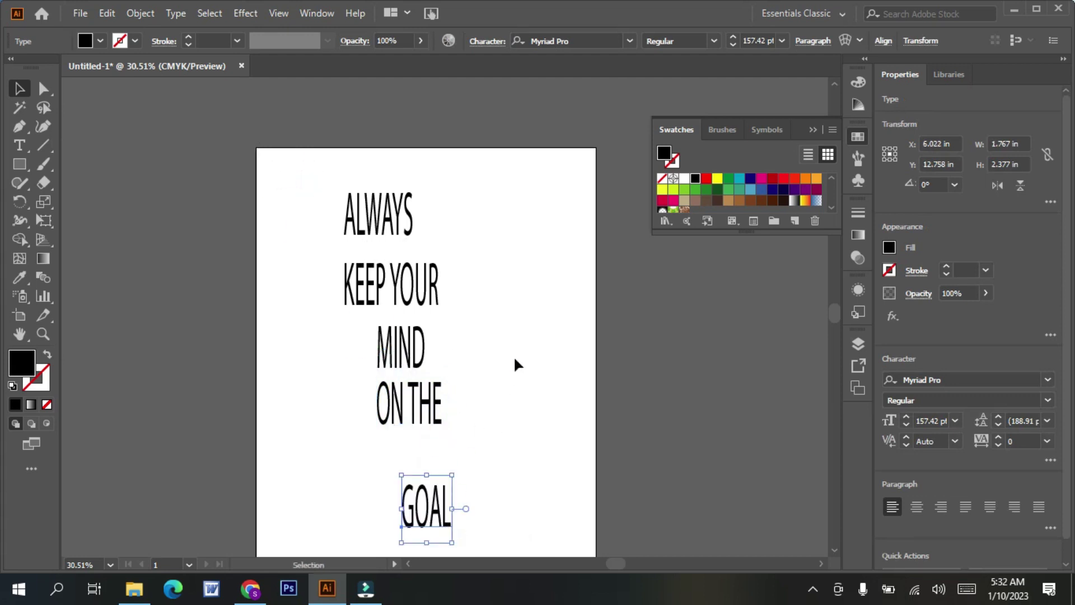
# Move GOAL closer to ON THE, to about X 5.47 in, Y 11.98 in, and nudge ALWAYS slightly to the right.
pyautogui.scroll(-3, 529, 330)
pyautogui.scroll(-1, 530, 335)
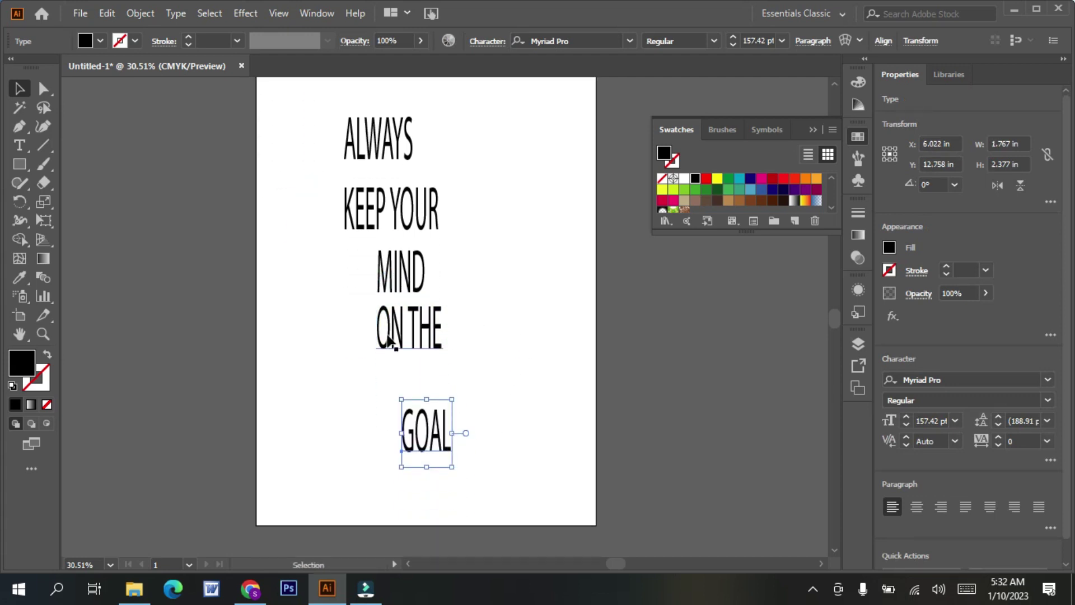
pyautogui.moveTo(432, 431); pyautogui.dragTo(417, 409)
pyautogui.moveTo(412, 147); pyautogui.dragTo(419, 146)
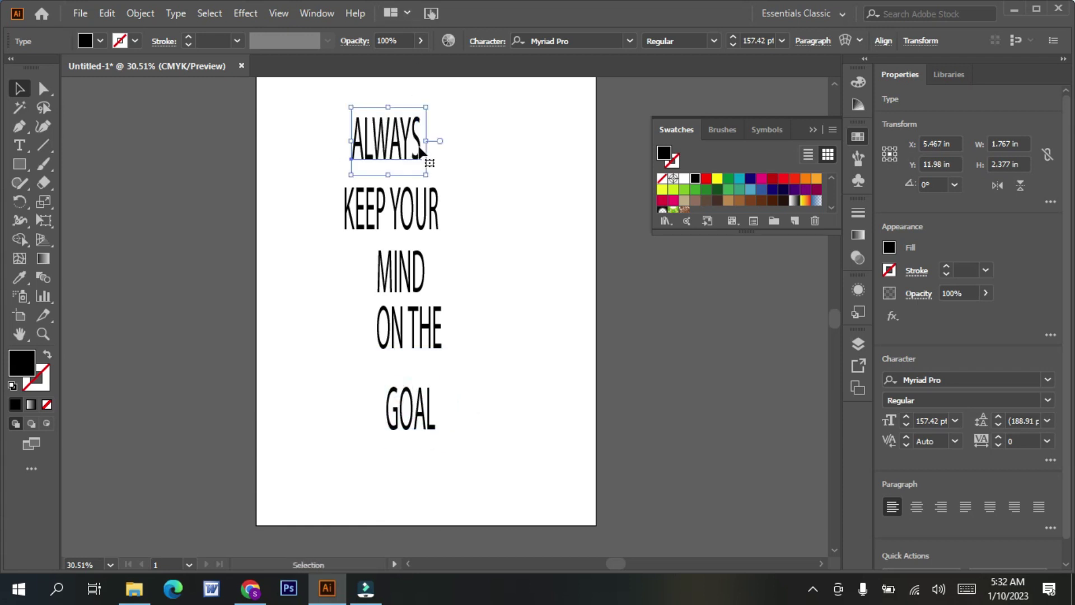
# Move all five text objects together to about X 6.52 in, Y 7.97 in on the artboard.
pyautogui.moveTo(321, 96); pyautogui.dragTo(476, 421)
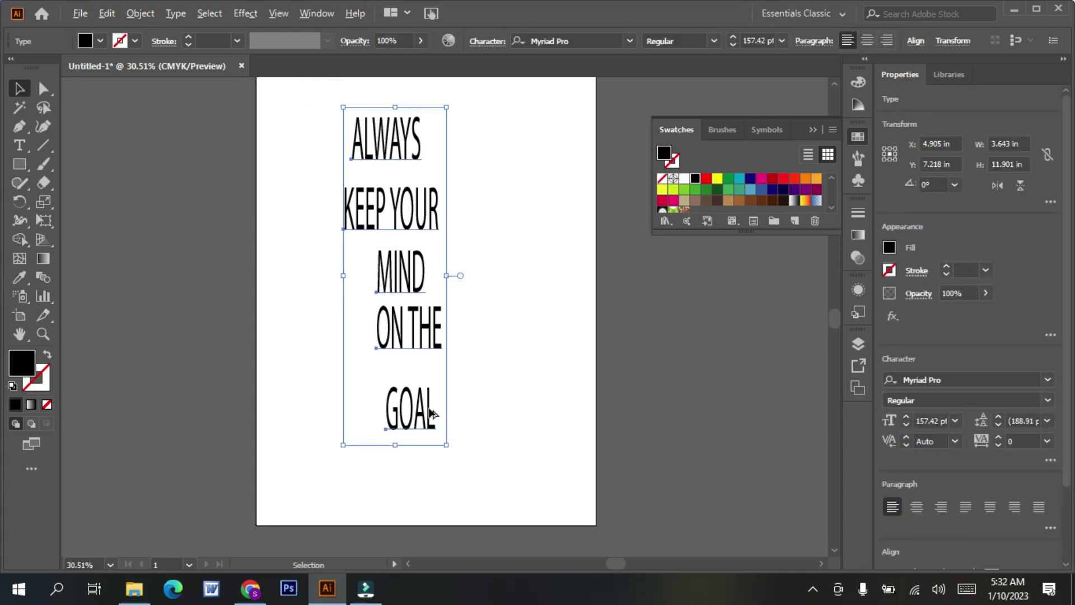
pyautogui.moveTo(429, 405); pyautogui.dragTo(738, 421)
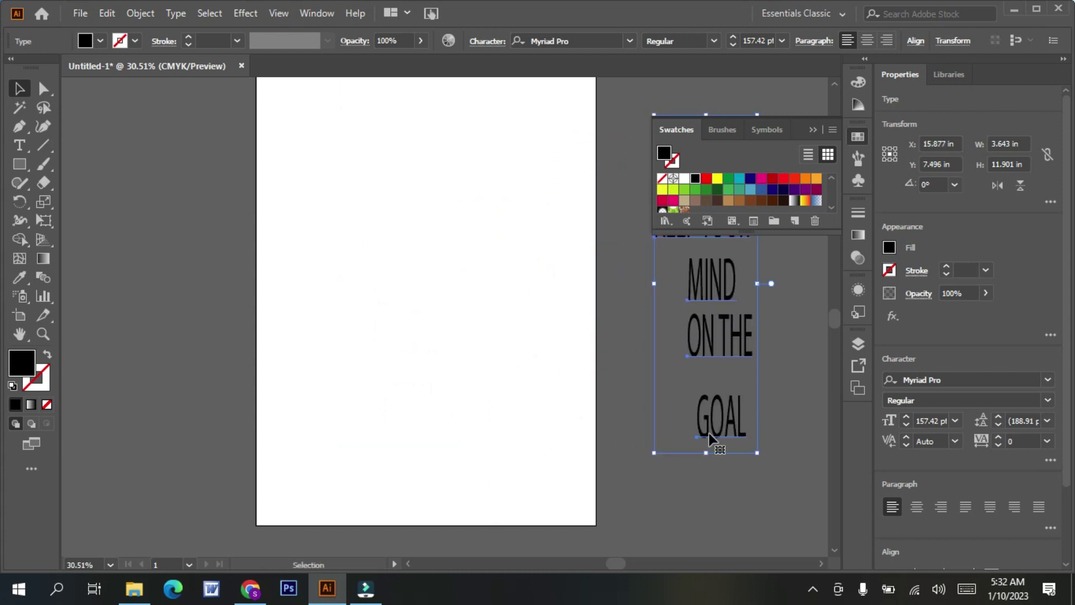
pyautogui.moveTo(704, 436); pyautogui.dragTo(440, 451)
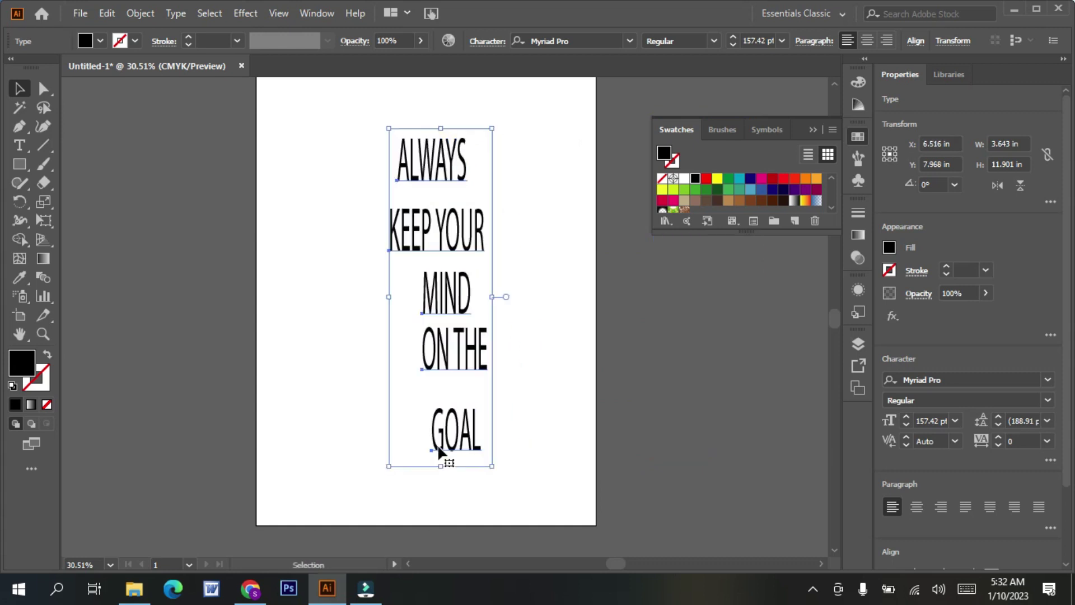
pyautogui.click(628, 383)
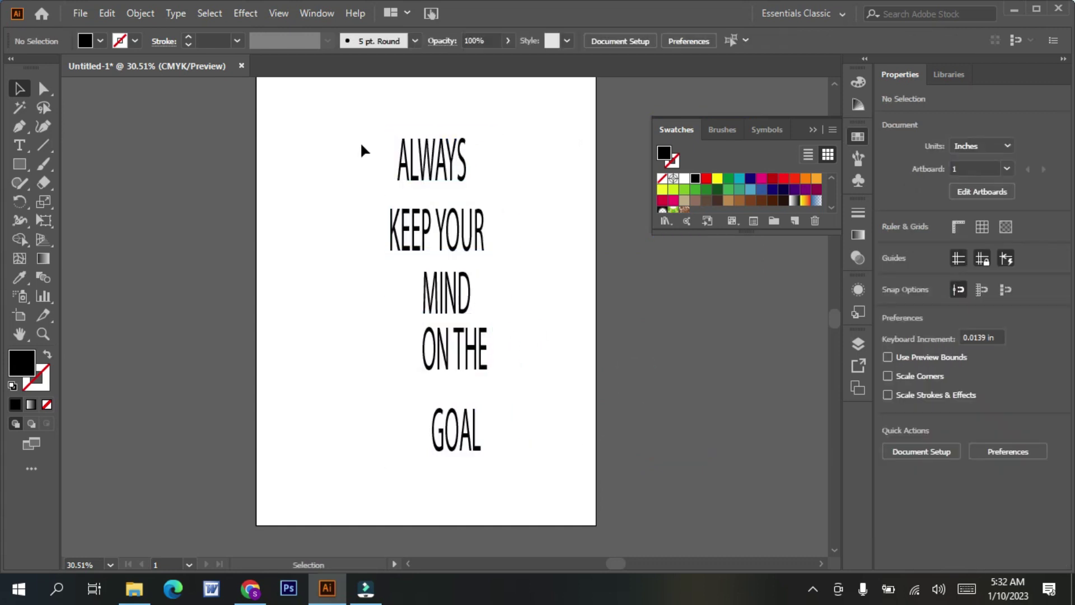
# Duplicate the five text objects, scale the copy down, and place it outside the artboard to the right.
pyautogui.moveTo(352, 106); pyautogui.dragTo(532, 511)
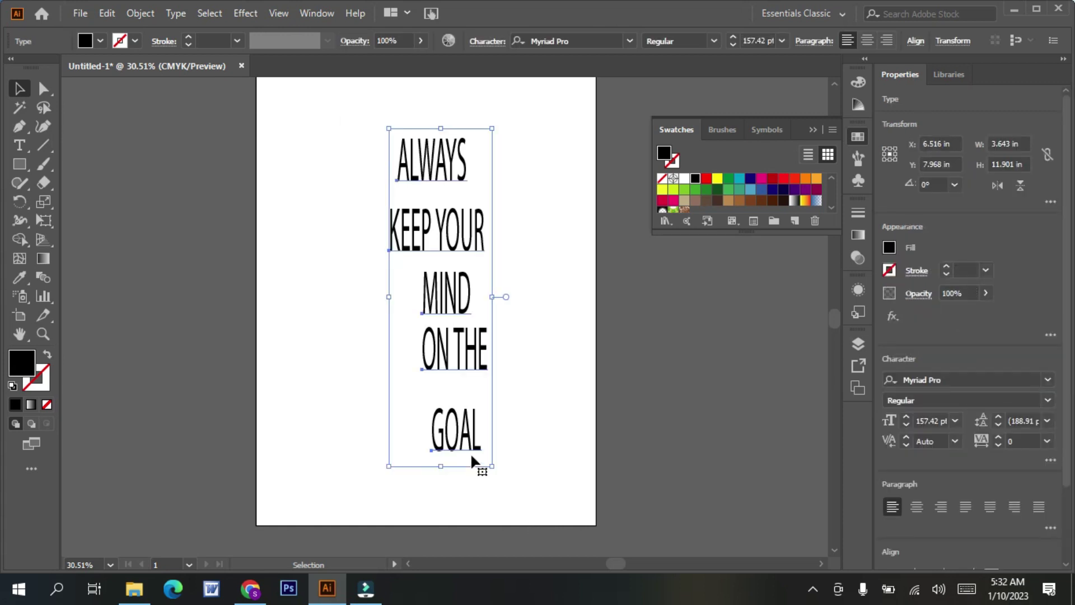
pyautogui.moveTo(492, 448); pyautogui.dragTo(659, 435)
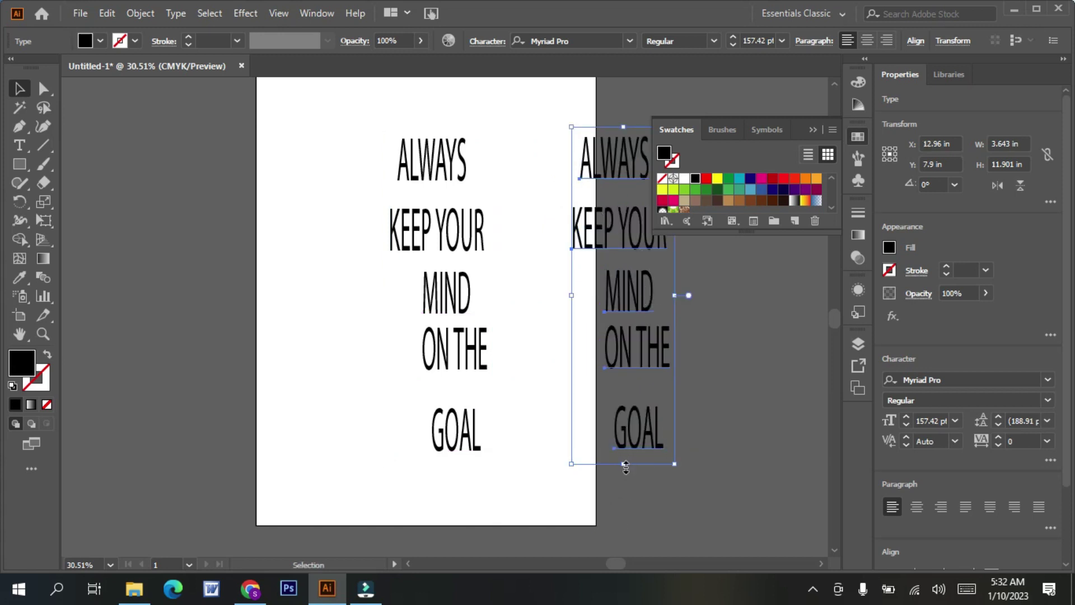
pyautogui.moveTo(625, 465); pyautogui.dragTo(622, 248)
pyautogui.moveTo(611, 187); pyautogui.dragTo(766, 339)
# Stretch the five original text objects on the artboard horizontally to a total width of about 9 in.
pyautogui.moveTo(377, 124); pyautogui.dragTo(540, 446)
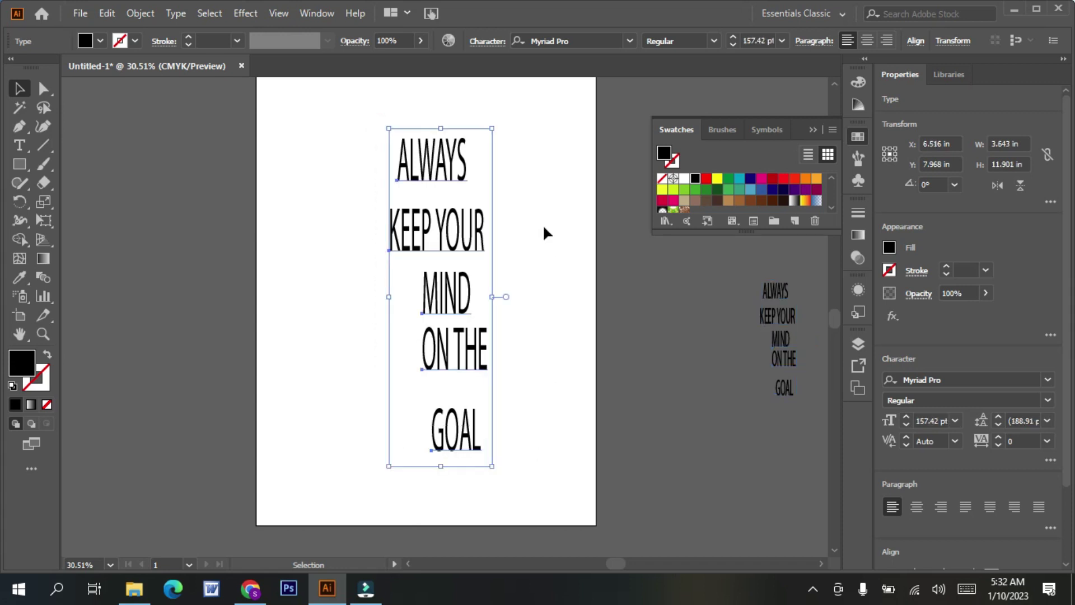
pyautogui.moveTo(491, 298); pyautogui.dragTo(577, 297)
pyautogui.moveTo(389, 297); pyautogui.dragTo(323, 297)
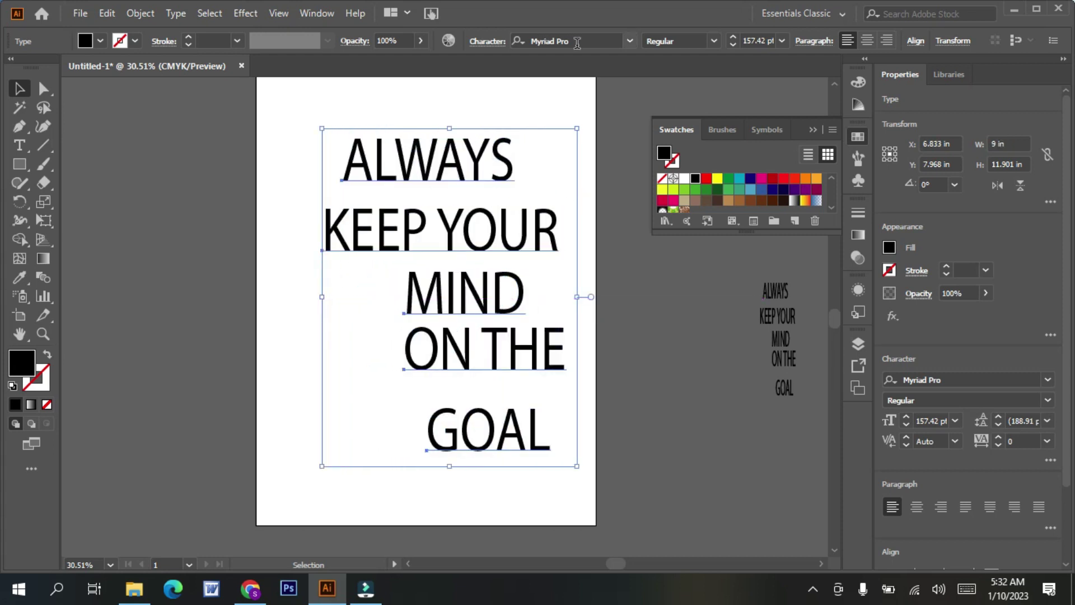
# Set the font of the five text objects on the artboard to Bebas.
pyautogui.click(628, 41)
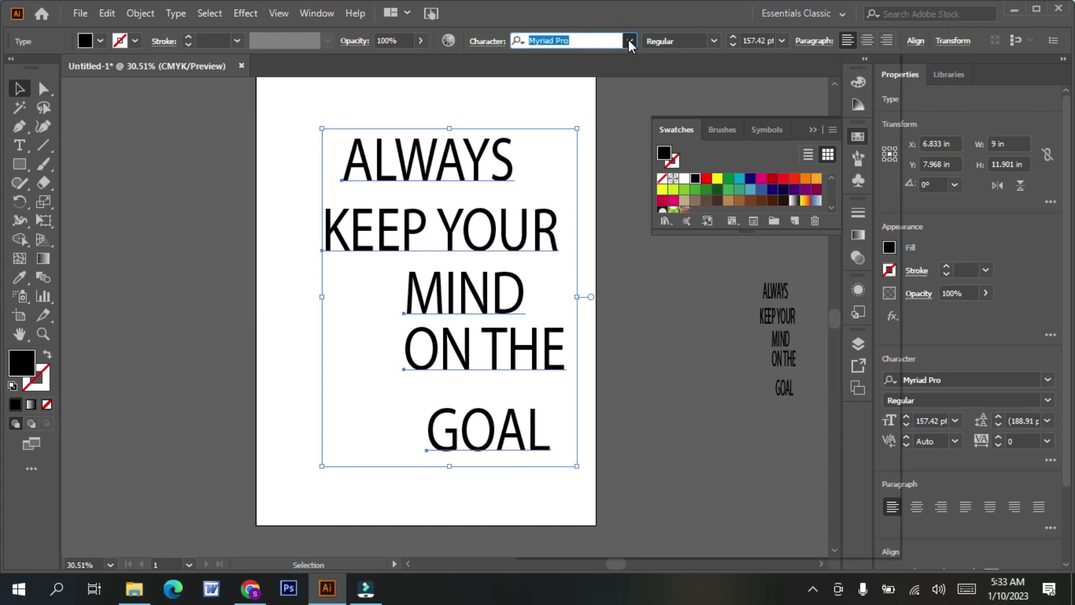
pyautogui.click(630, 40)
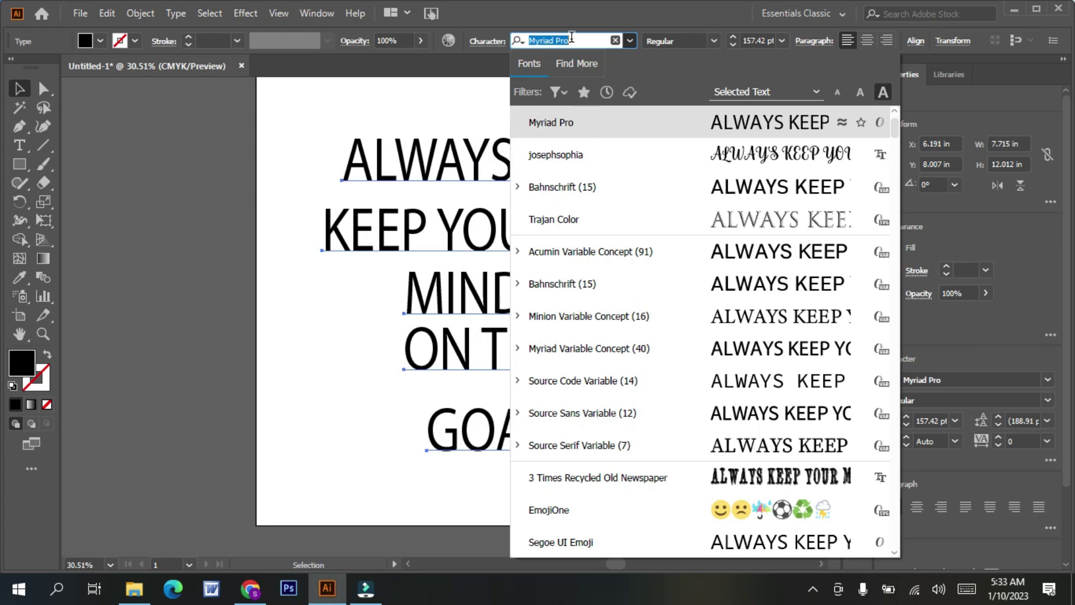
pyautogui.write('be')
pyautogui.write('bas')
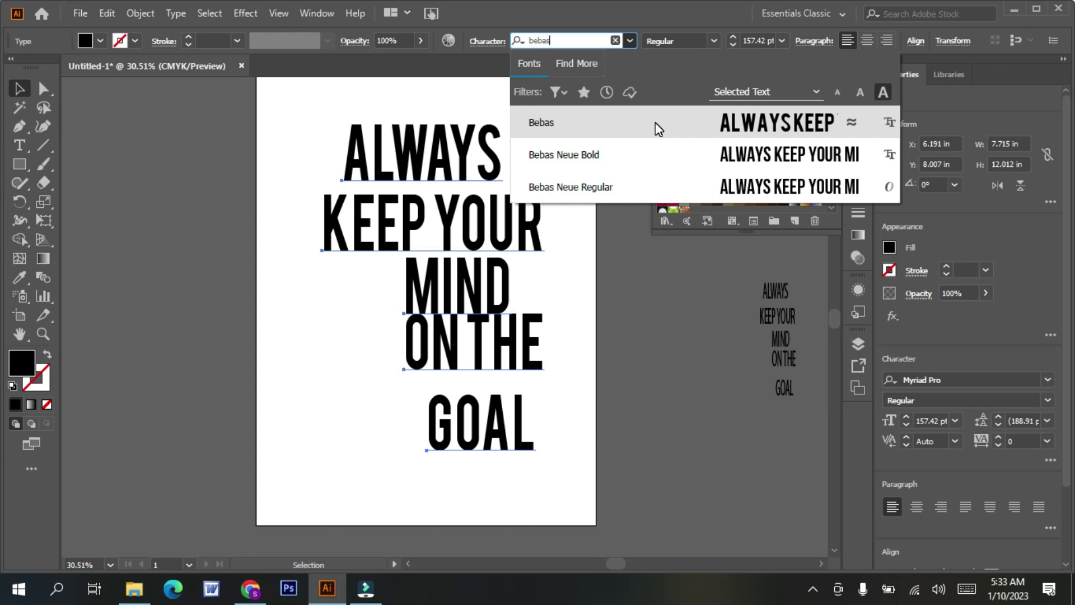
pyautogui.click(655, 122)
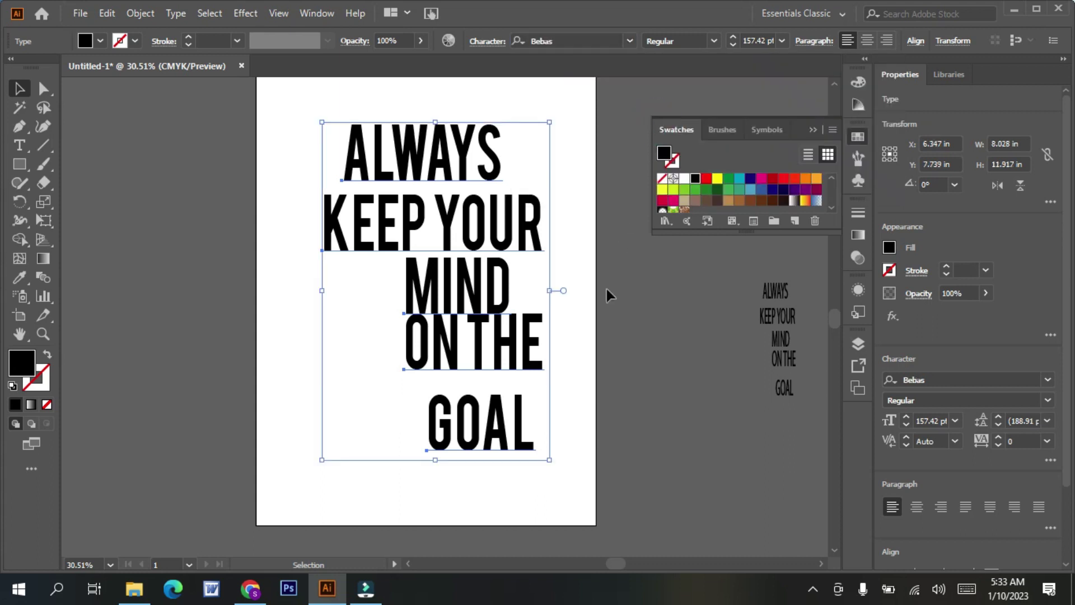
pyautogui.click(614, 323)
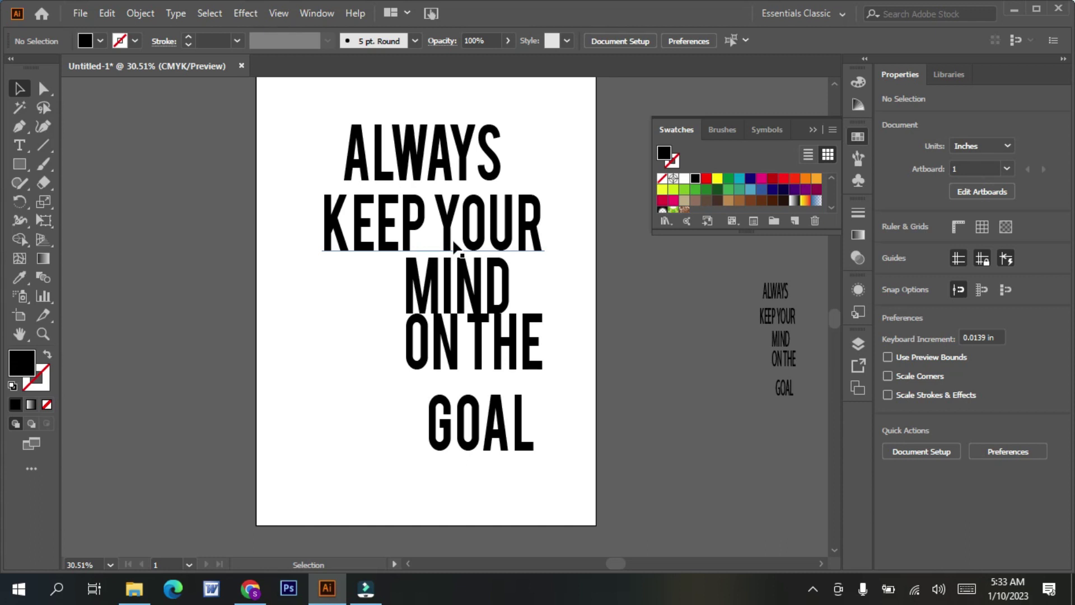
# Move GOAL to about X 5.68 in, Y 13.03 in, and ON THE to about X 6.33 in, Y 10 in.
pyautogui.moveTo(463, 444); pyautogui.dragTo(433, 442)
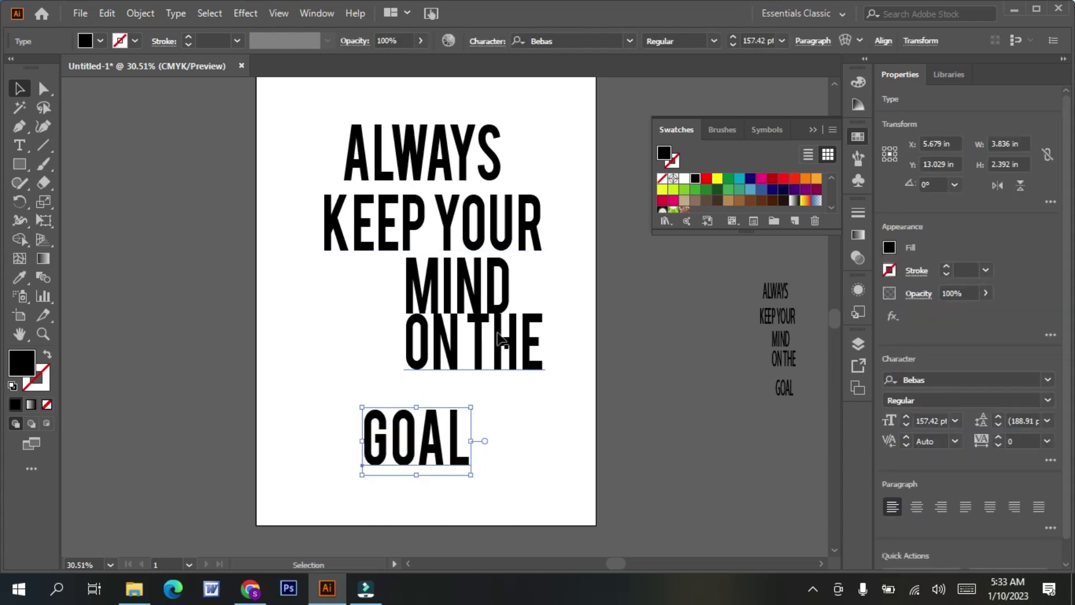
pyautogui.moveTo(453, 363); pyautogui.dragTo(414, 373)
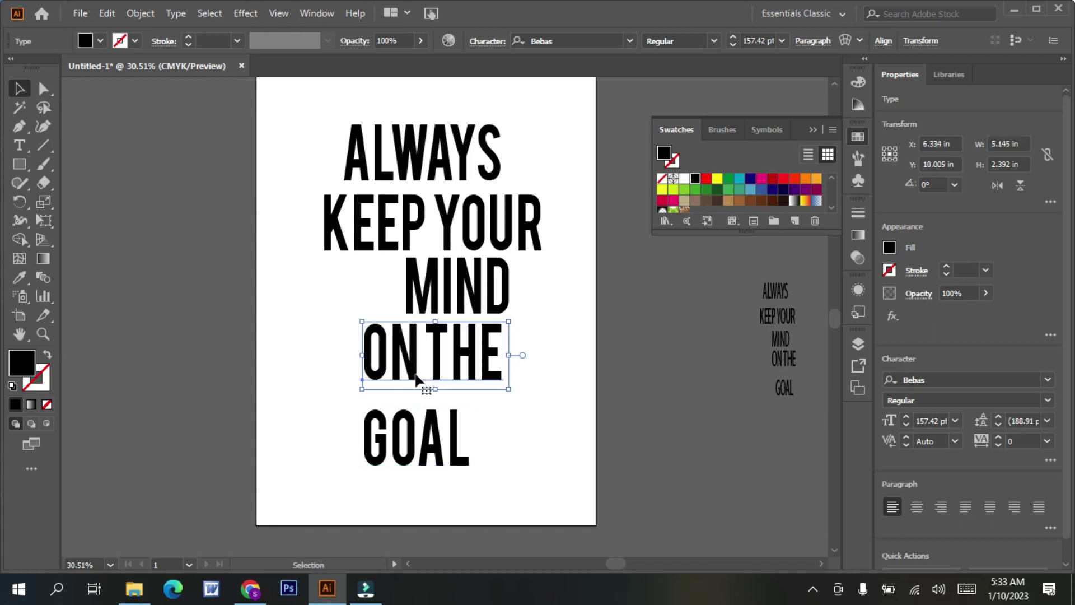
pyautogui.click(417, 178)
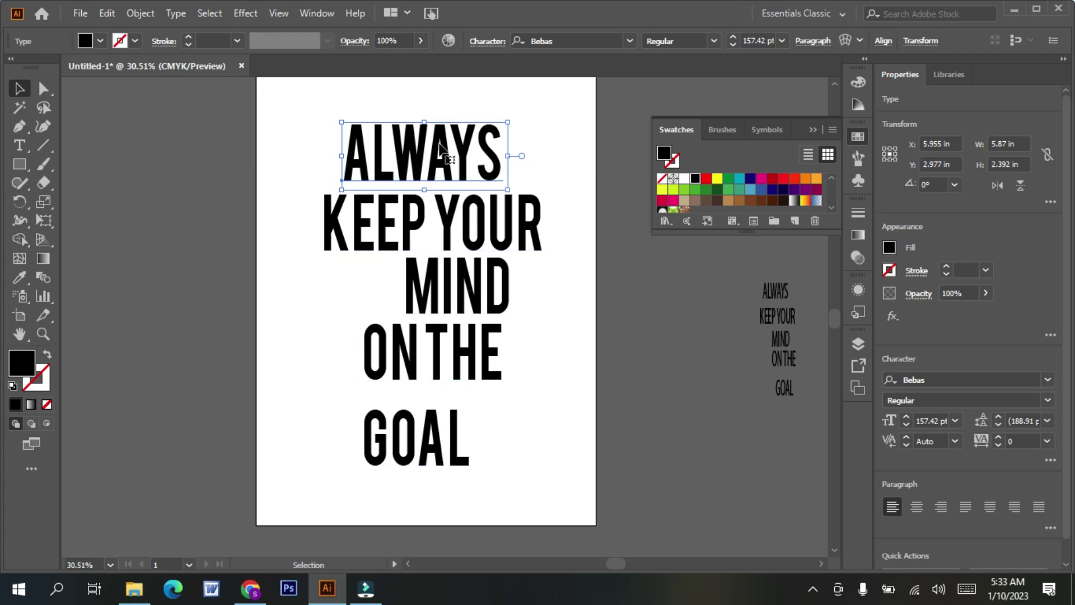
# Show the rulers and place vertical guides near the artboard's side edges, at about 0.6 in and 11.5 in.
pyautogui.scroll(1, 458, 154)
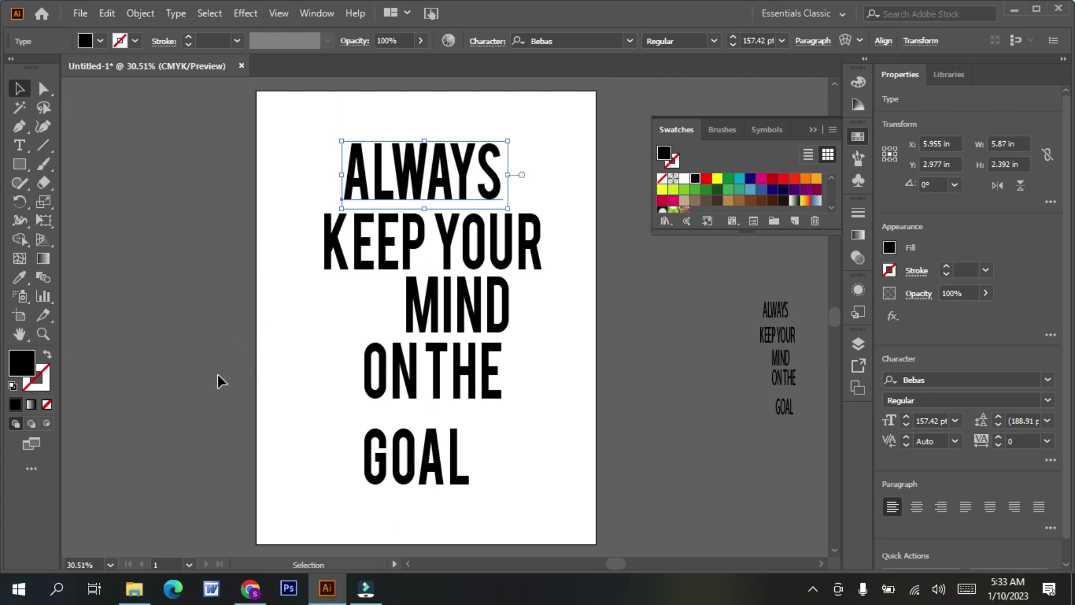
pyautogui.hotkey('ctrl', 'r')
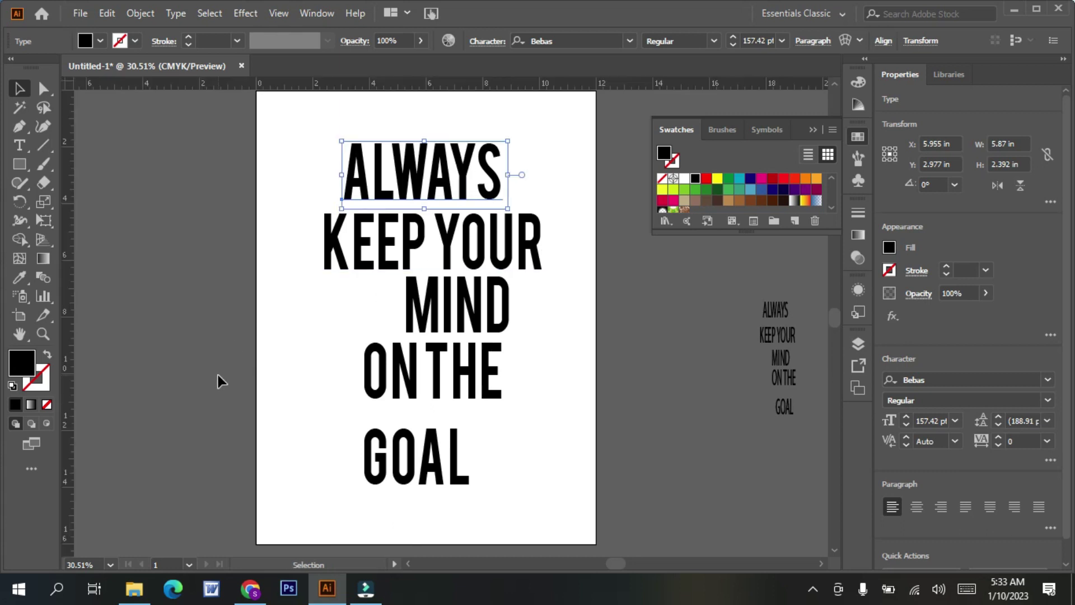
pyautogui.moveTo(71, 463); pyautogui.dragTo(270, 460)
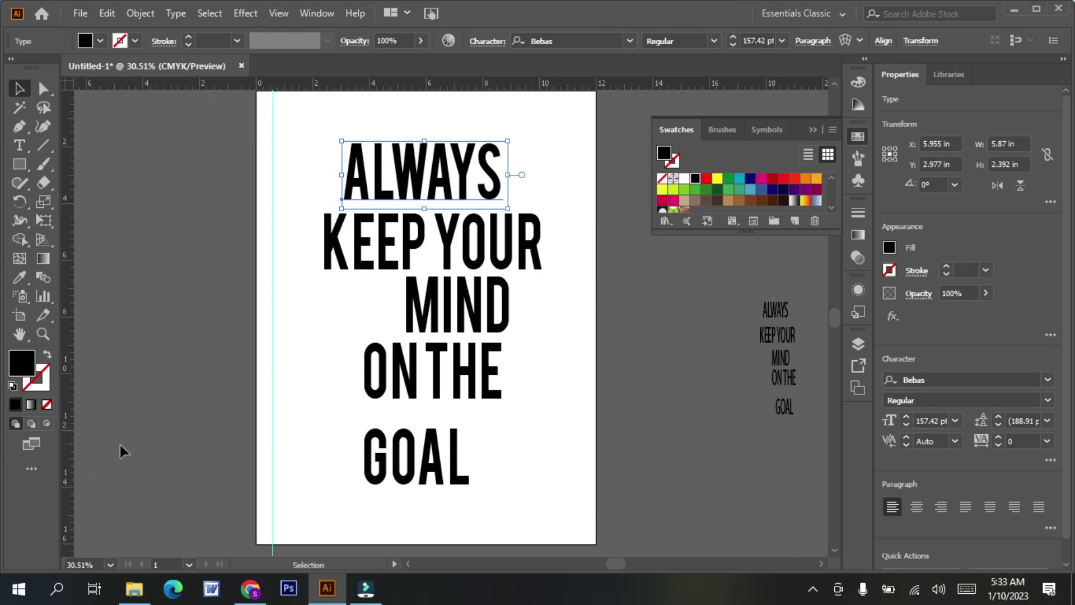
pyautogui.moveTo(67, 466); pyautogui.dragTo(579, 503)
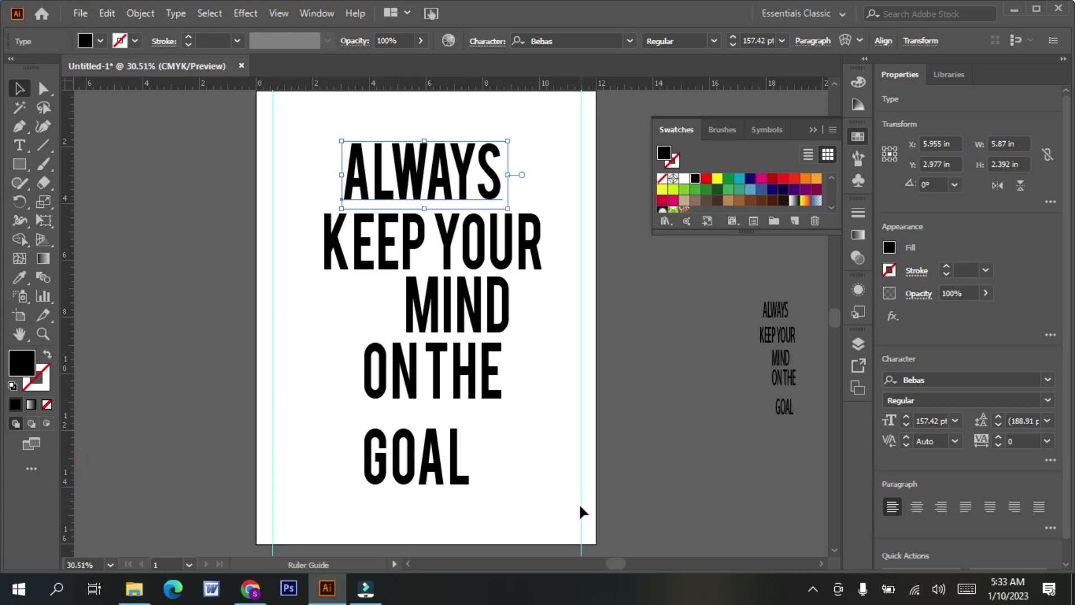
pyautogui.rightClick(580, 163)
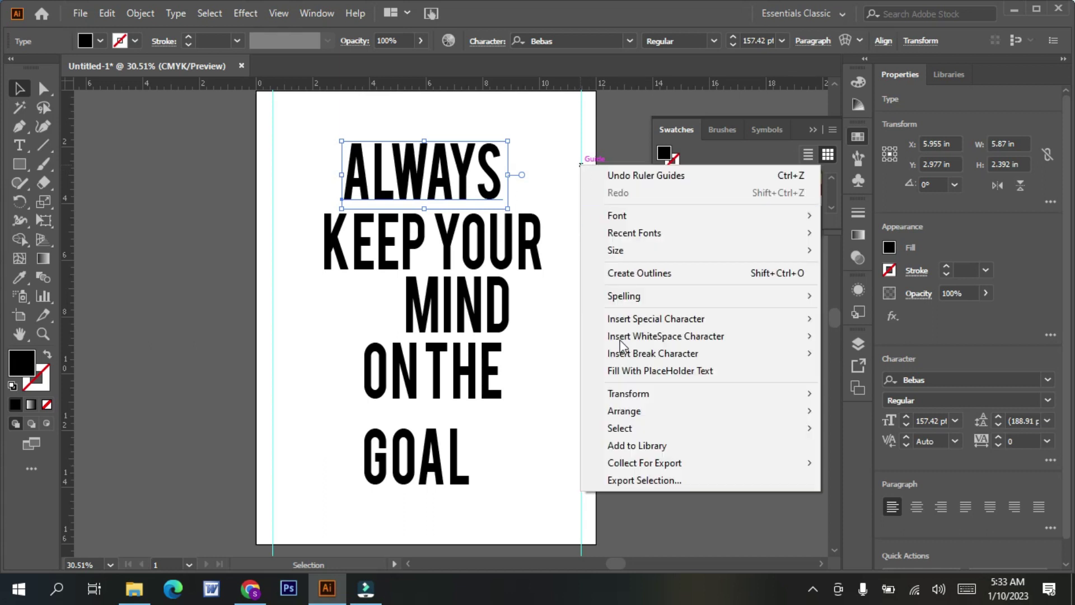
pyautogui.click(664, 501)
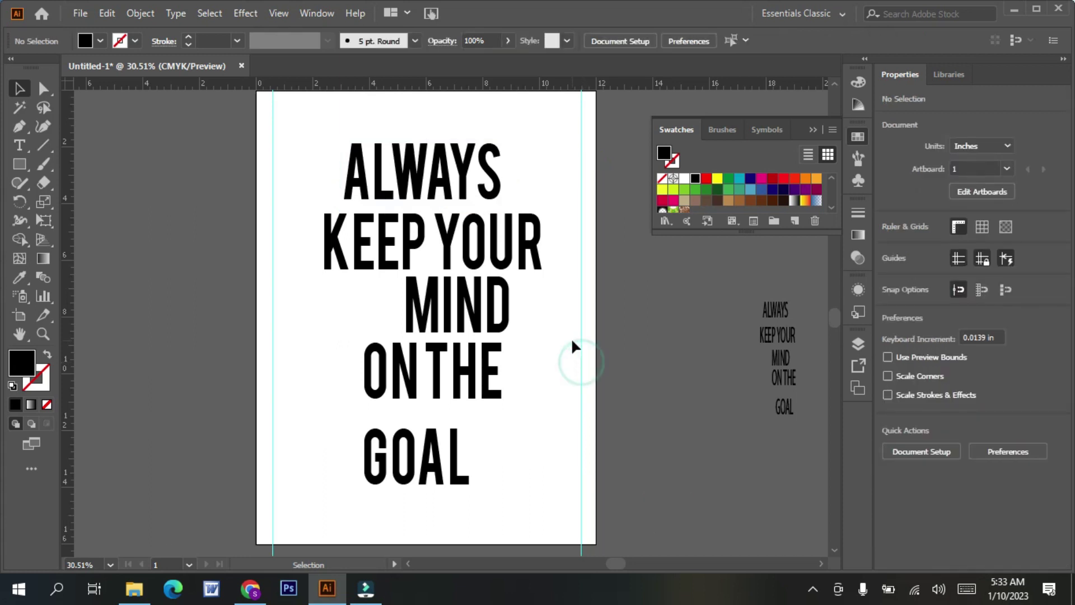
pyautogui.rightClick(581, 325)
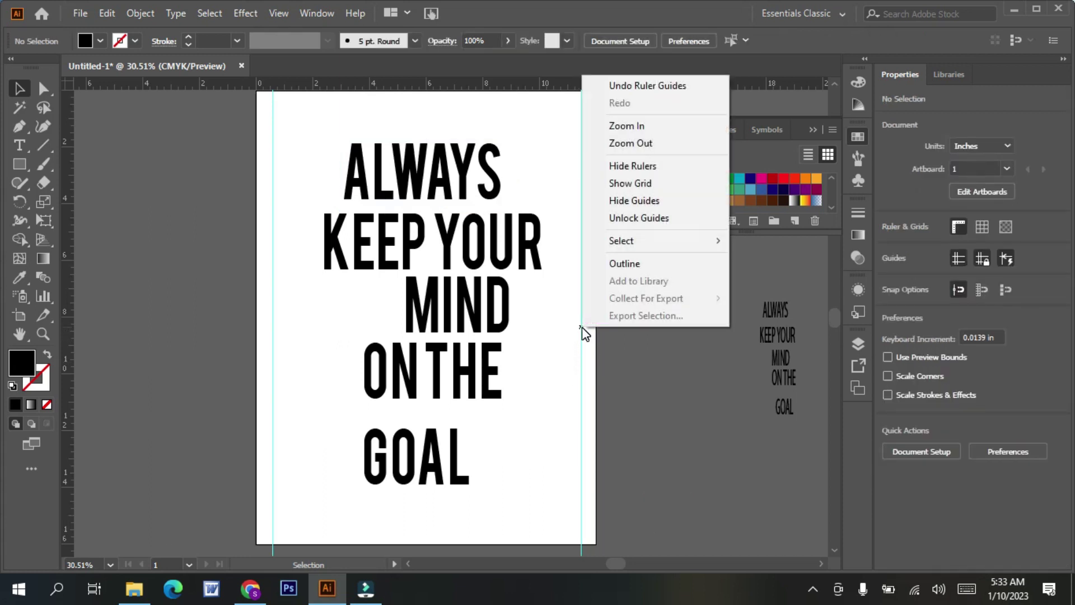
pyautogui.click(677, 363)
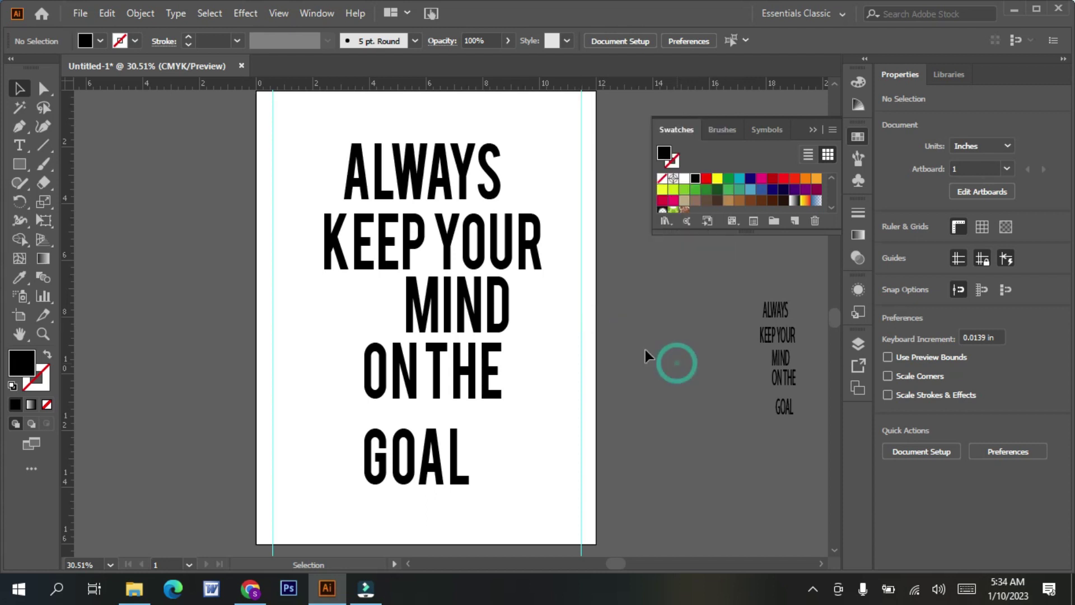
# Move GOAL down and stretch it between the two guides to about 10.89 in wide and 4.18 in high.
pyautogui.scroll(1, 630, 347)
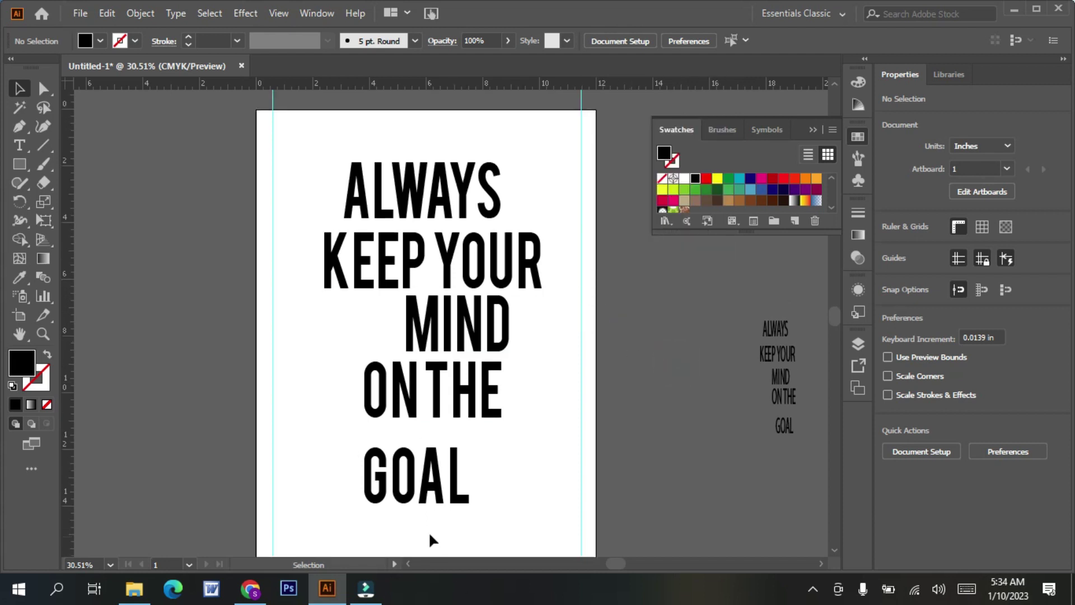
pyautogui.scroll(-1, 424, 500)
pyautogui.moveTo(424, 474); pyautogui.dragTo(421, 497)
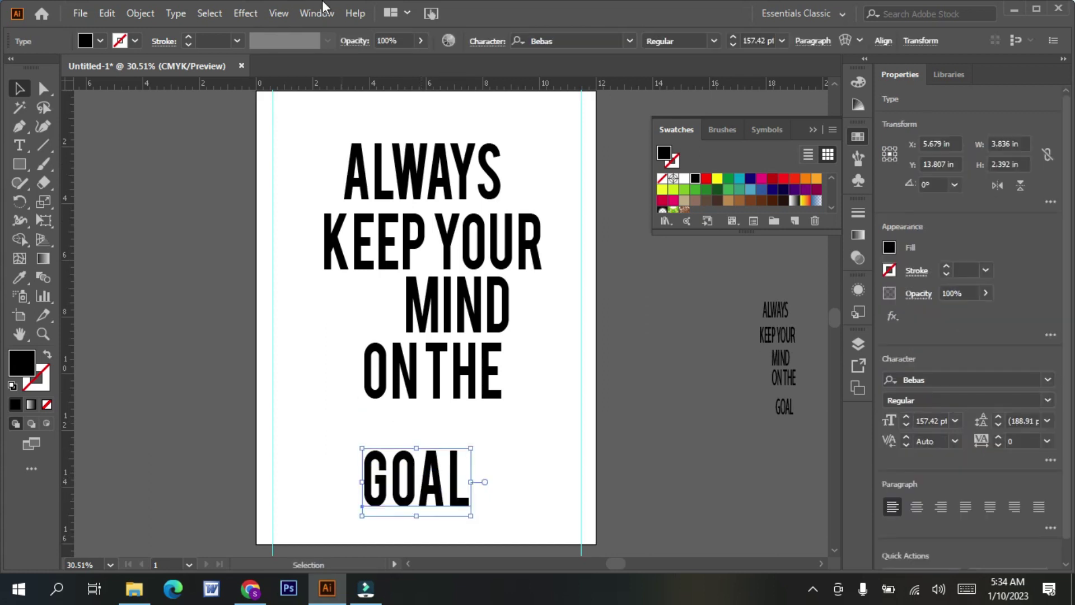
pyautogui.moveTo(416, 445); pyautogui.dragTo(416, 415)
pyautogui.moveTo(361, 464); pyautogui.dragTo(273, 464)
pyautogui.moveTo(471, 466); pyautogui.dragTo(582, 464)
pyautogui.moveTo(424, 520); pyautogui.dragTo(426, 539)
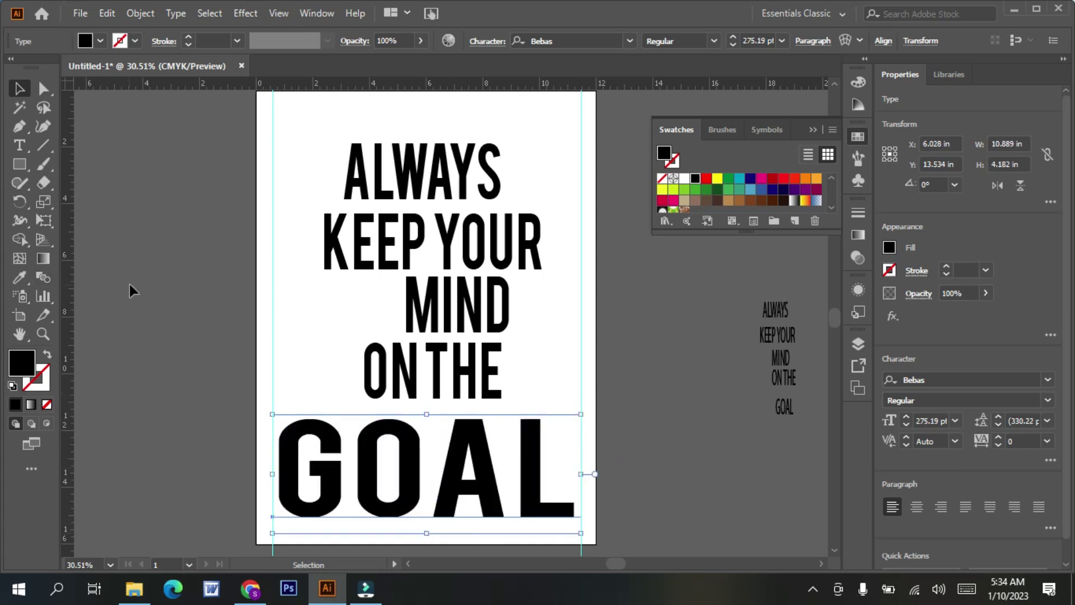
# Convert the five text objects on the artboard to outlines.
pyautogui.moveTo(291, 128); pyautogui.dragTo(556, 494)
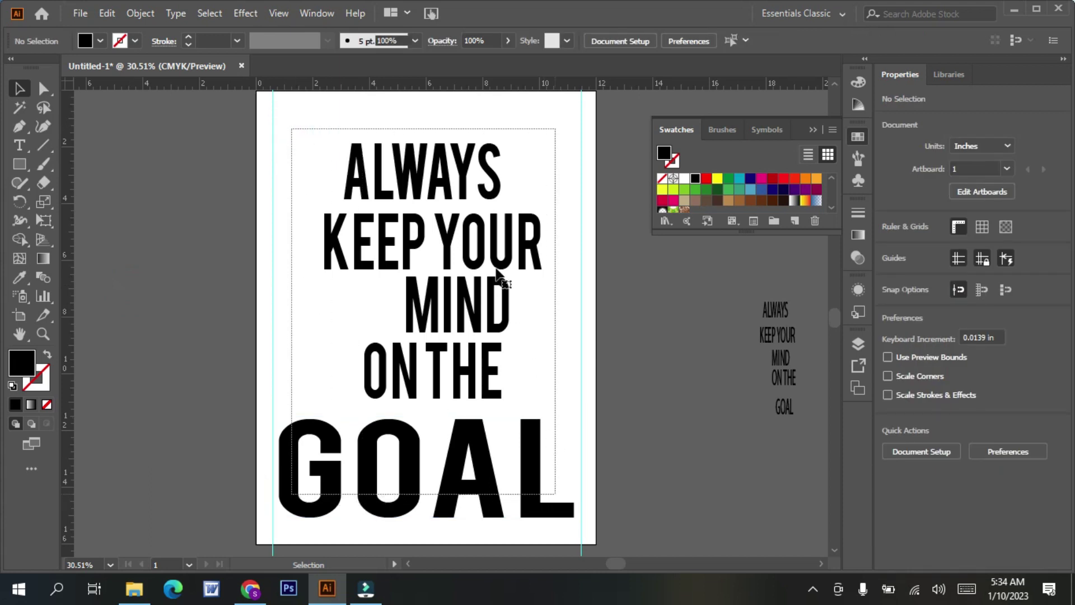
pyautogui.moveTo(496, 275); pyautogui.dragTo(503, 276)
pyautogui.rightClick(503, 275)
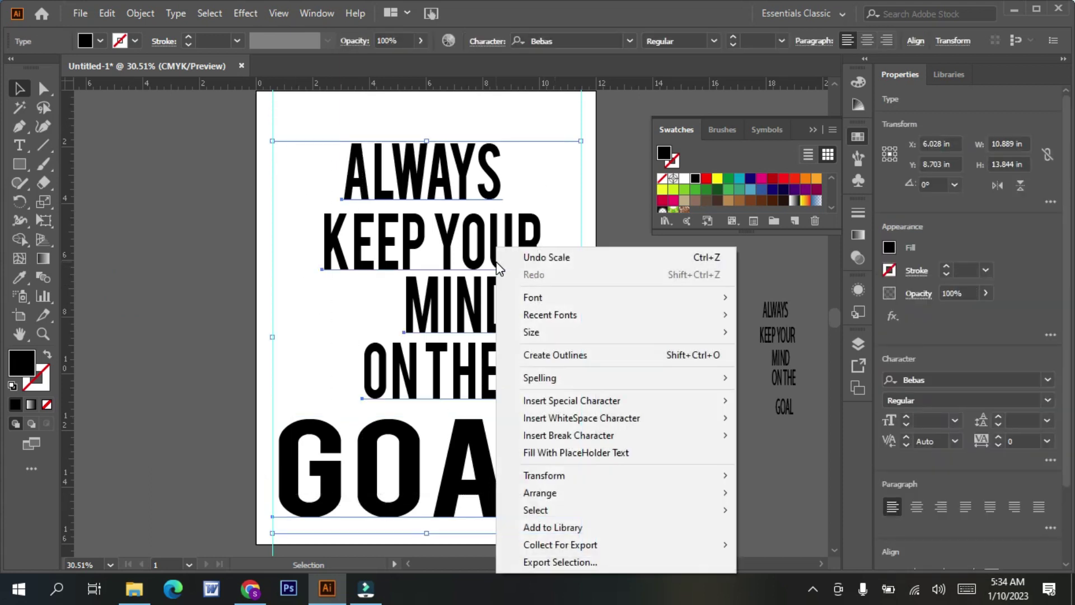
pyautogui.click(538, 355)
pyautogui.click(194, 150)
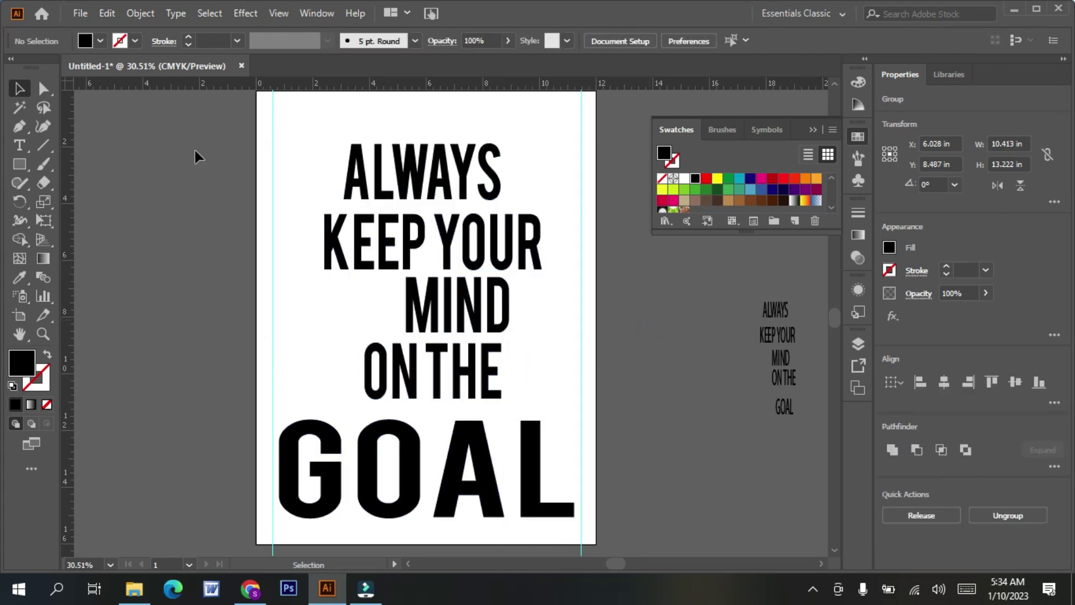
# Move ALWAYS up and stretch it between the guides to about 10.89 in wide and 2.81 in high.
pyautogui.moveTo(279, 125); pyautogui.dragTo(304, 115)
pyautogui.moveTo(416, 169); pyautogui.dragTo(418, 157)
pyautogui.scroll(1, 392, 163)
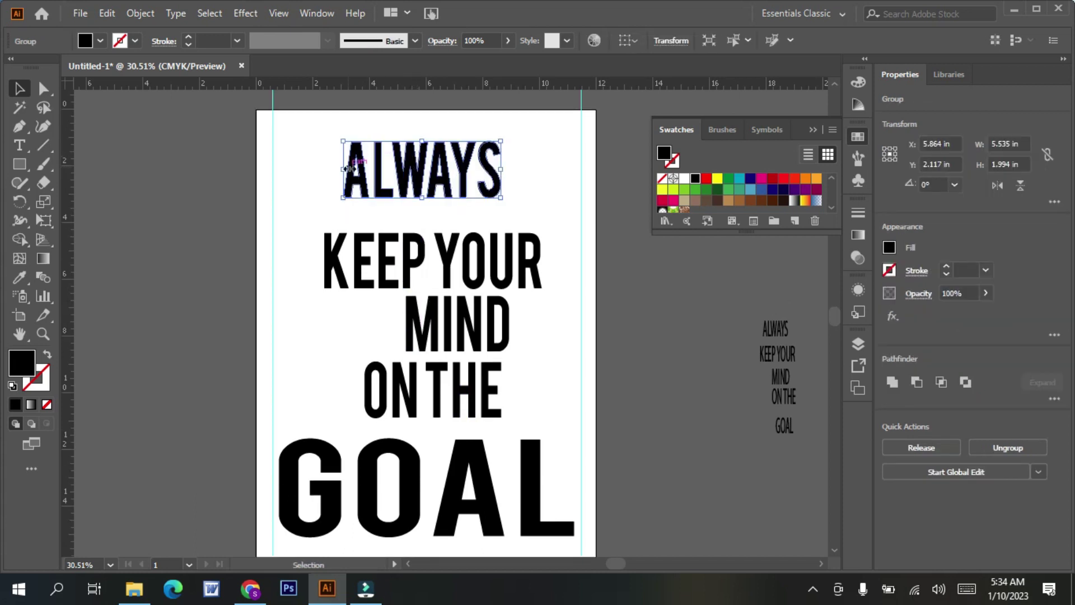
pyautogui.moveTo(345, 170); pyautogui.dragTo(272, 179)
pyautogui.moveTo(502, 169); pyautogui.dragTo(581, 169)
pyautogui.moveTo(427, 141); pyautogui.dragTo(427, 128)
pyautogui.moveTo(430, 194); pyautogui.dragTo(428, 205)
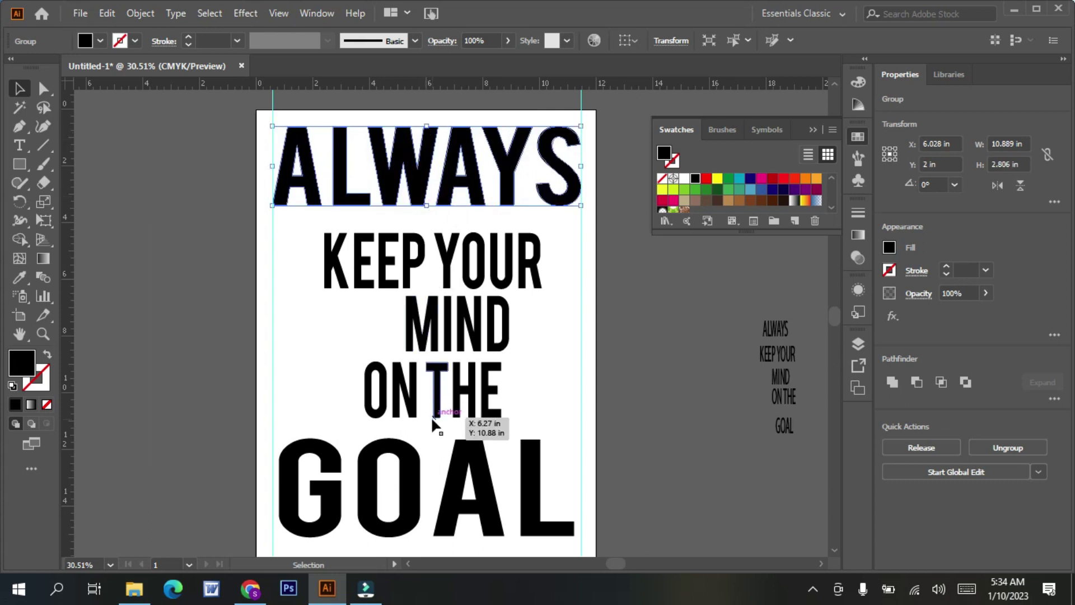
# Flatten KEEP YOUR to about 1.17 in high close under ALWAYS, and widen MIND below it to about 9.64 in.
pyautogui.click(448, 268)
pyautogui.moveTo(436, 290); pyautogui.dragTo(439, 253)
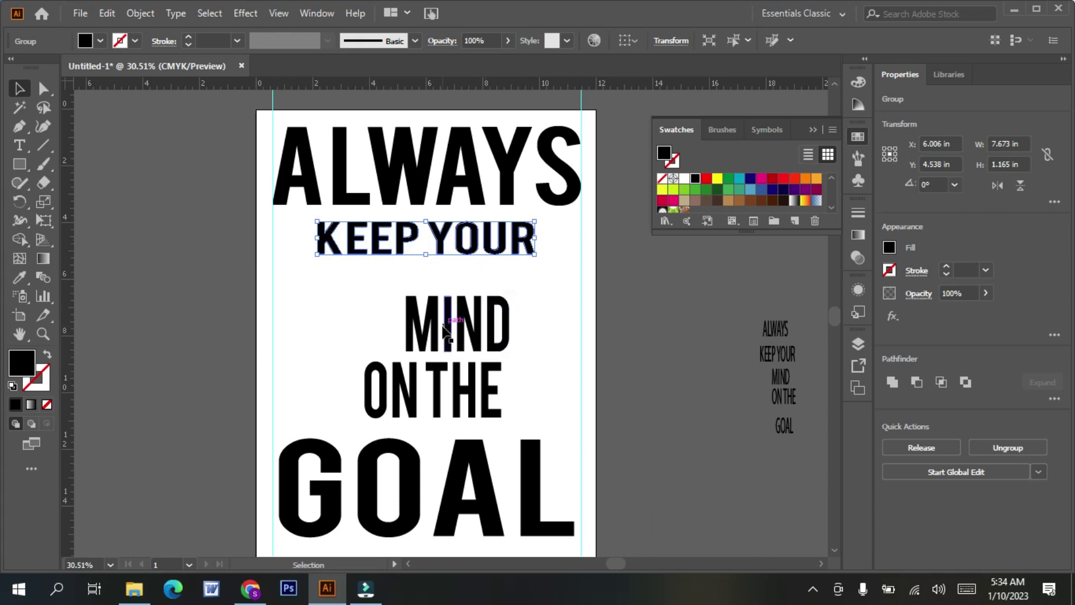
pyautogui.moveTo(444, 330); pyautogui.dragTo(294, 297)
pyautogui.moveTo(490, 297); pyautogui.dragTo(568, 297)
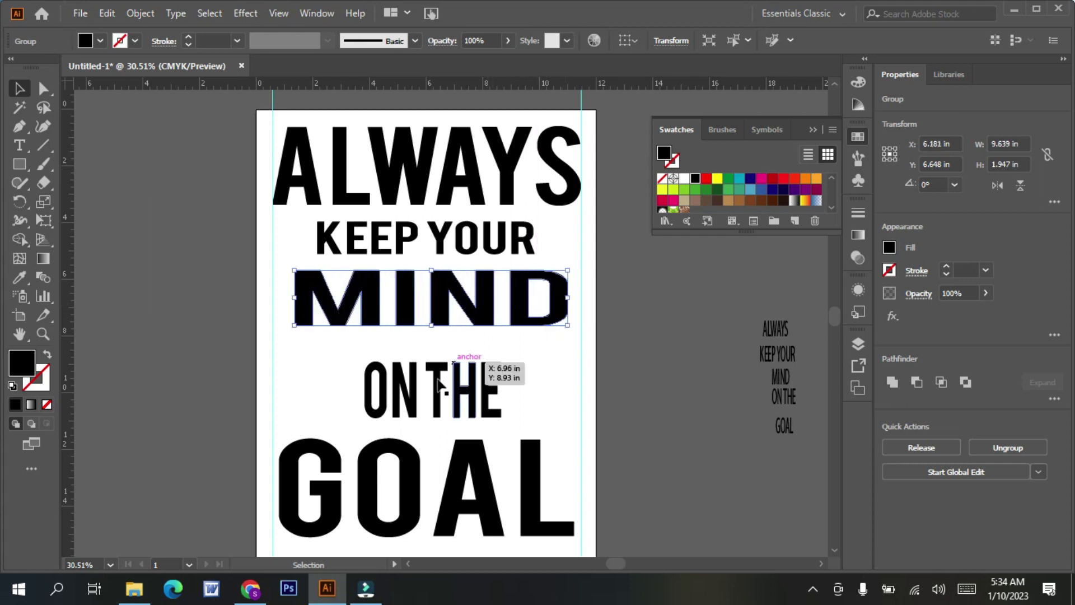
# Move ON THE up under MIND, widen it to about 5.65 in, reduce its height, and shift it slightly left and down.
pyautogui.moveTo(433, 390); pyautogui.dragTo(425, 370)
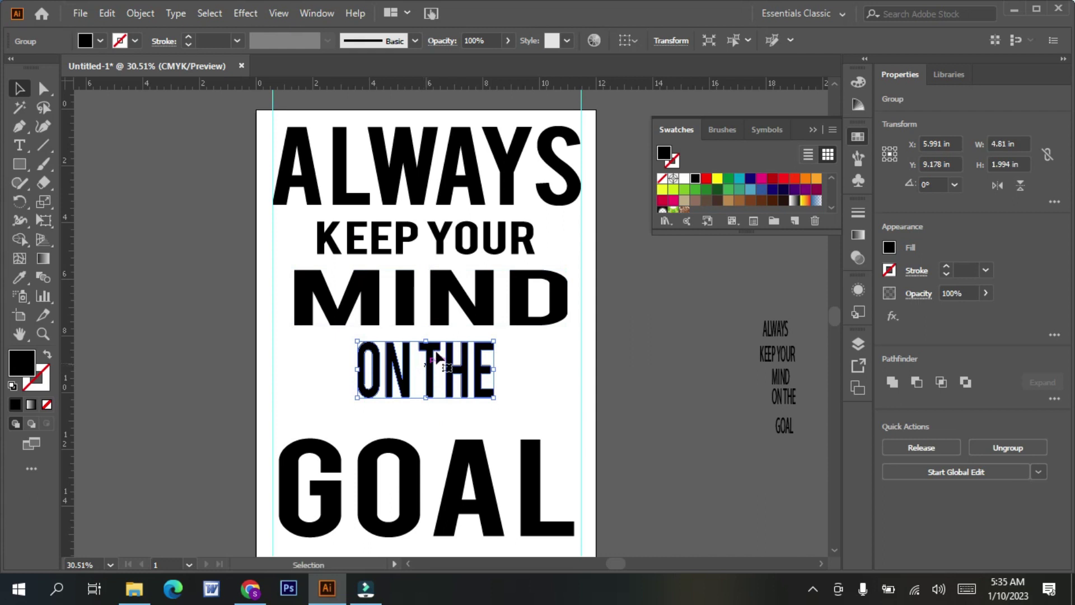
pyautogui.moveTo(358, 369); pyautogui.dragTo(352, 369)
pyautogui.moveTo(497, 370); pyautogui.dragTo(512, 369)
pyautogui.moveTo(430, 340); pyautogui.dragTo(430, 350)
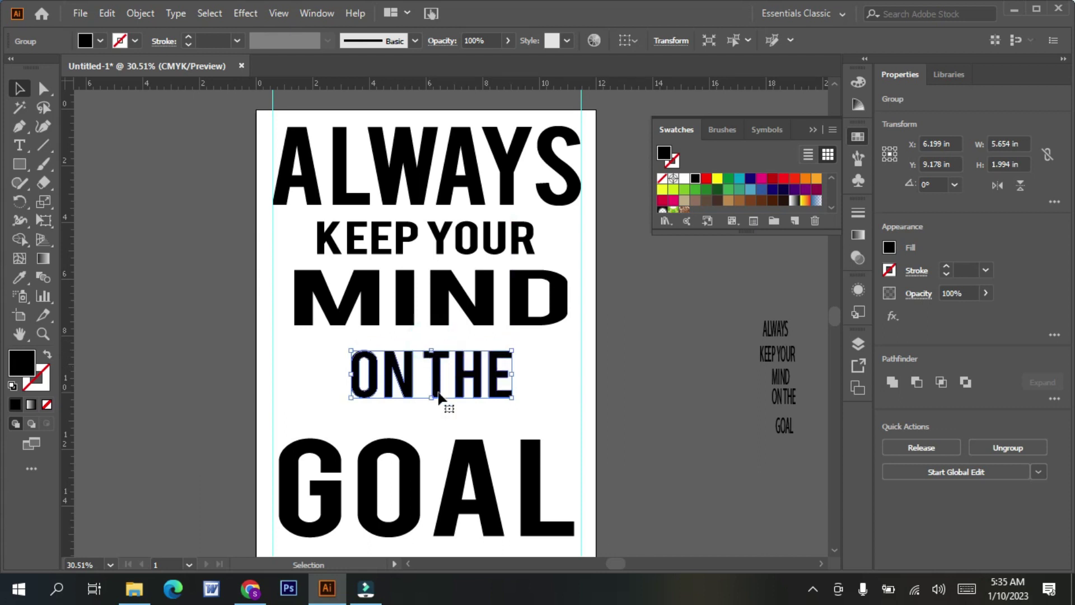
pyautogui.moveTo(437, 387); pyautogui.dragTo(427, 393)
# Stretch MIND to both guides, about 10.89 in wide and 2.33 in high.
pyautogui.click(437, 313)
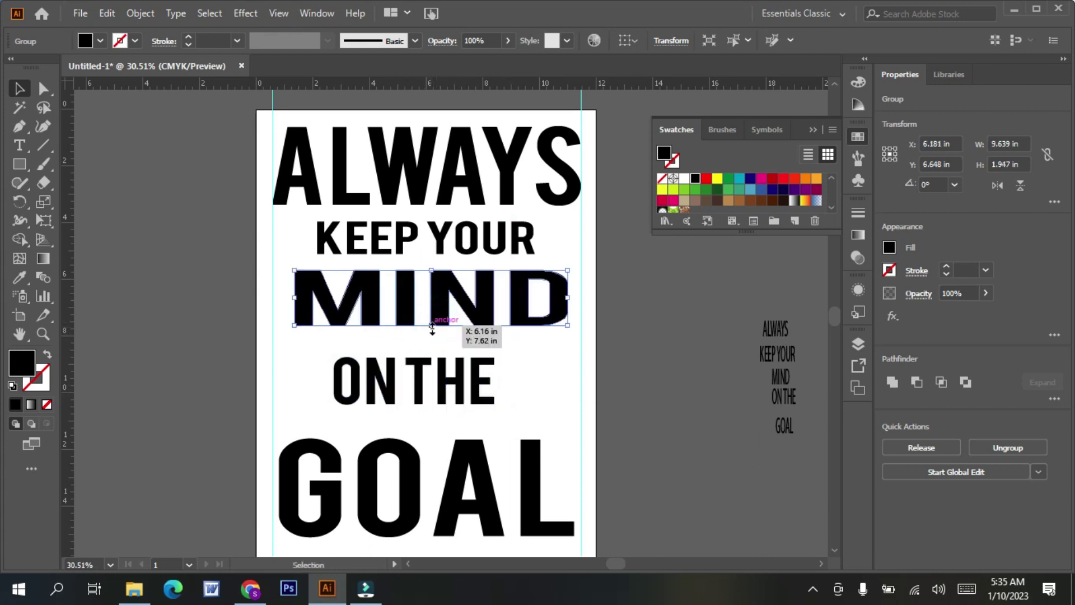
pyautogui.moveTo(433, 326); pyautogui.dragTo(433, 338)
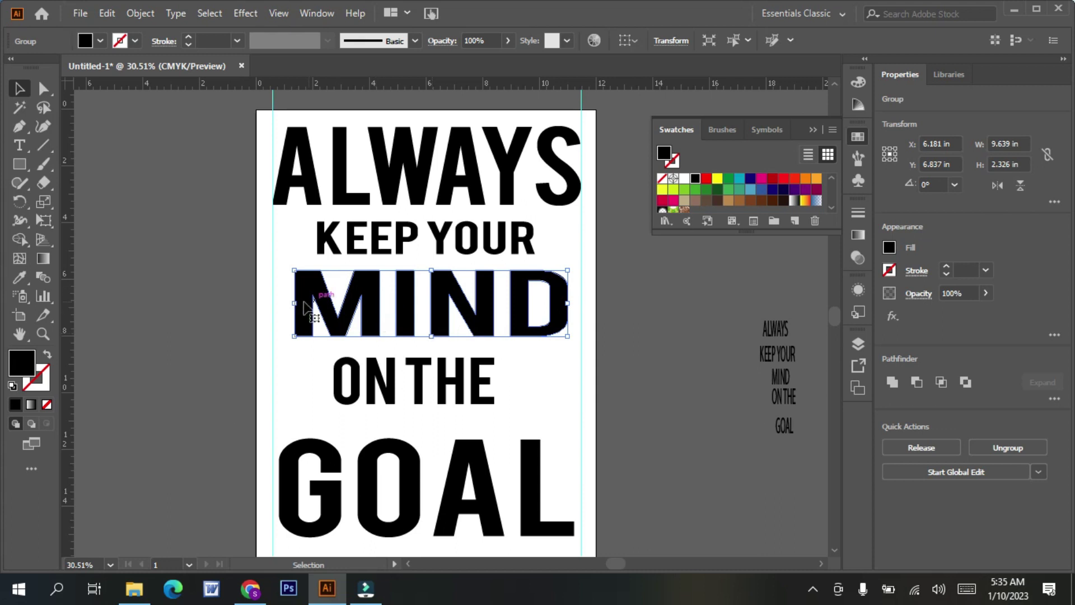
pyautogui.moveTo(296, 304); pyautogui.dragTo(272, 305)
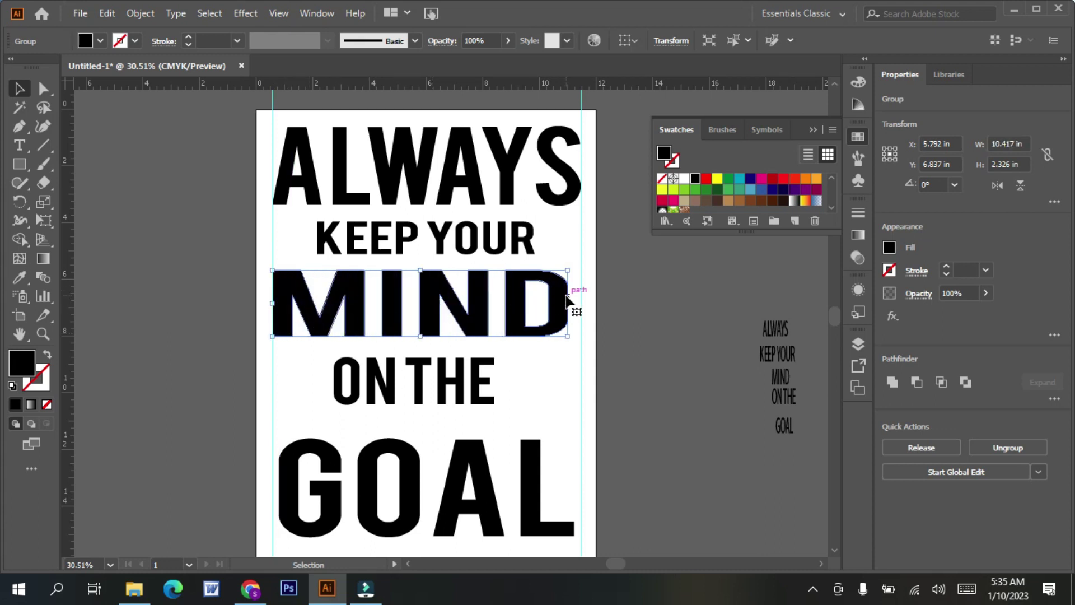
pyautogui.moveTo(568, 303); pyautogui.dragTo(581, 303)
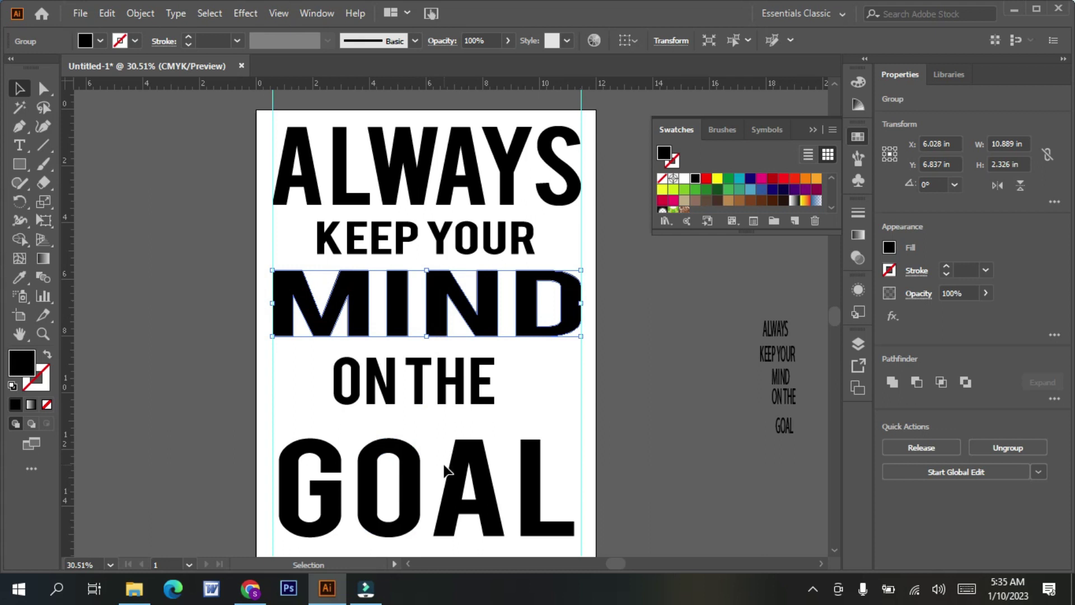
# Move GOAL down to about Y 13.66 in and shift ON THE down between MIND and GOAL.
pyautogui.scroll(-1, 445, 470)
pyautogui.click(406, 463)
pyautogui.moveTo(406, 462); pyautogui.dragTo(408, 472)
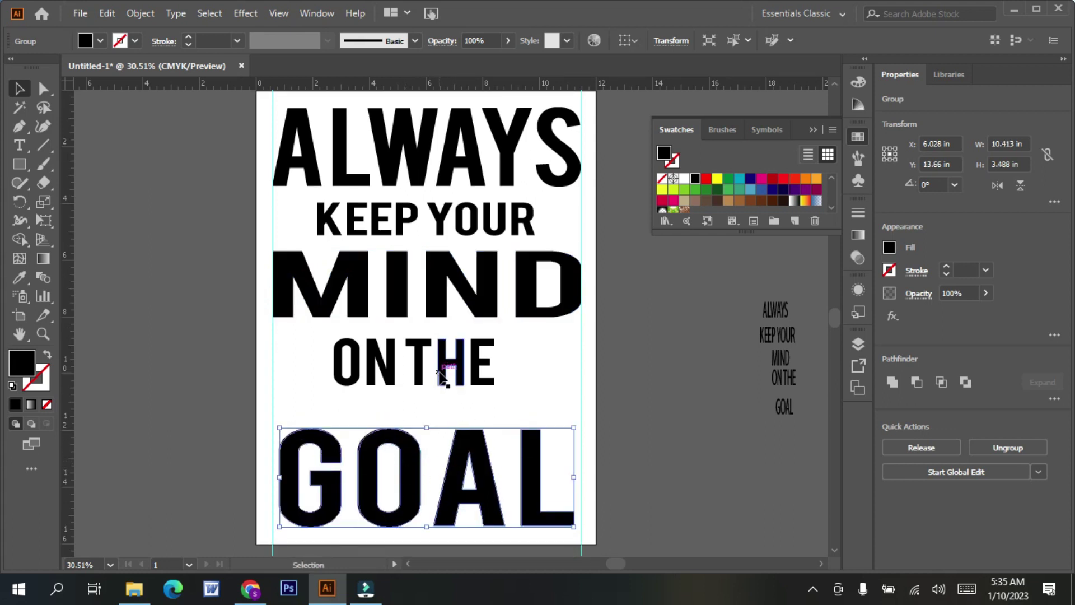
pyautogui.moveTo(440, 370); pyautogui.dragTo(444, 382)
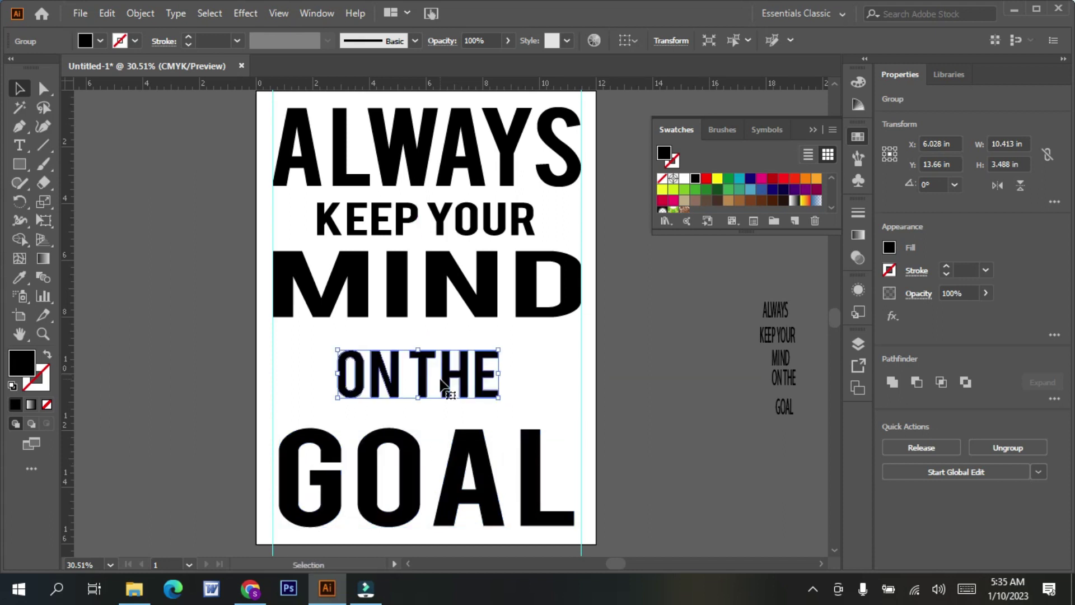
pyautogui.click(400, 448)
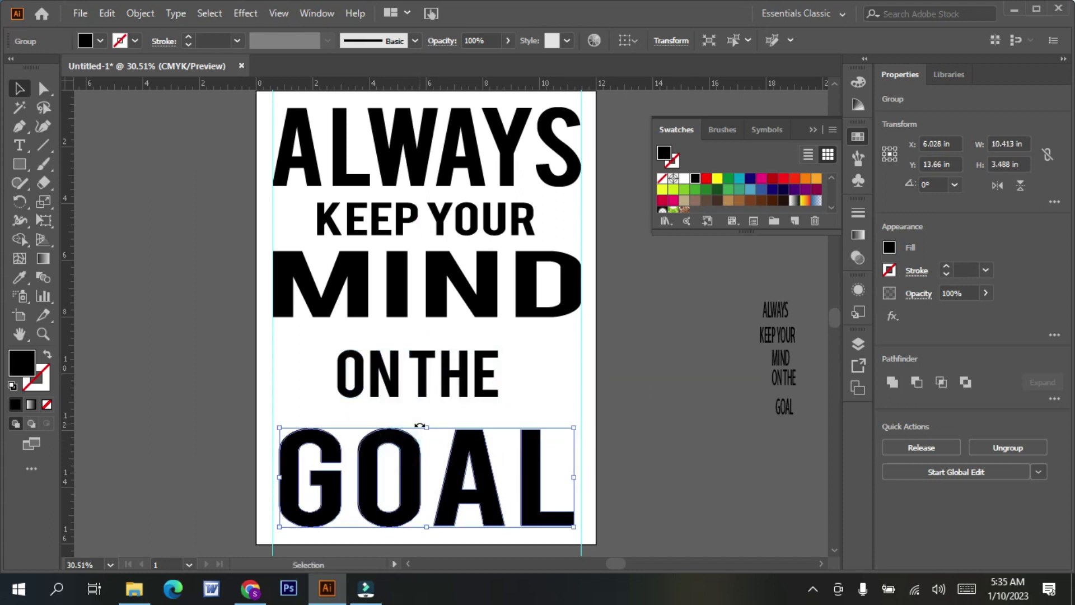
# Close the gaps in the lower lines by making GOAL taller upward, MIND about 2.9 in high, and ON THE slightly taller downward.
pyautogui.moveTo(426, 428); pyautogui.dragTo(431, 417)
pyautogui.click(439, 303)
pyautogui.moveTo(427, 317); pyautogui.dragTo(427, 333)
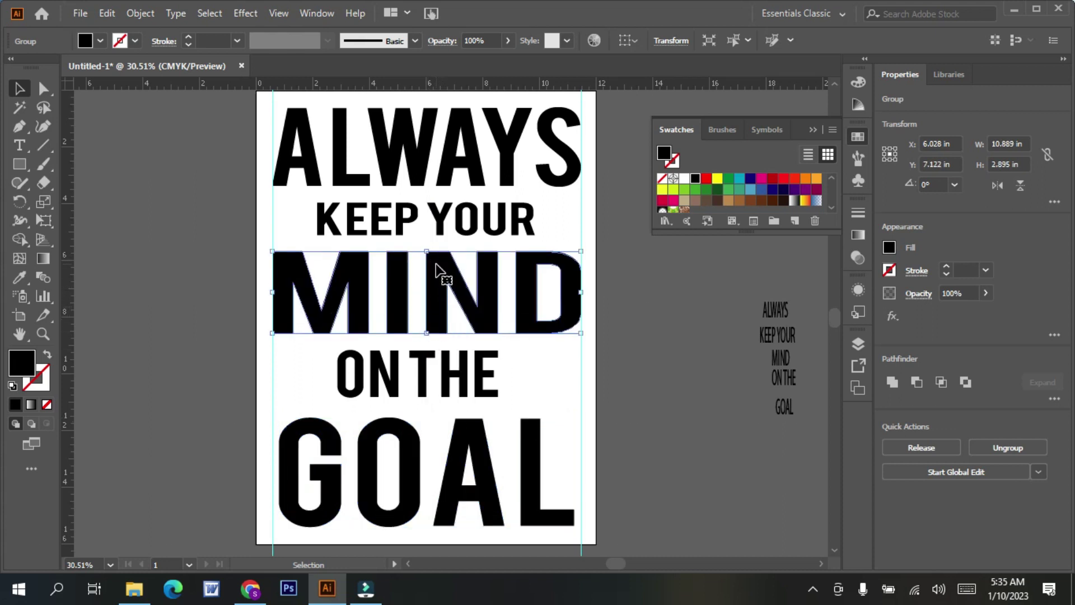
pyautogui.click(424, 386)
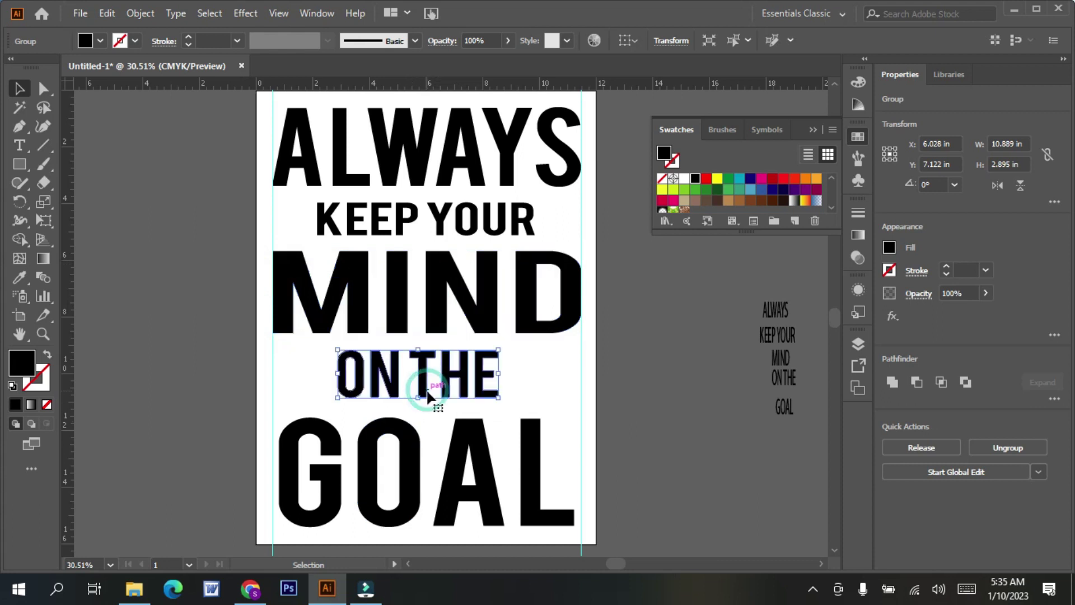
pyautogui.moveTo(417, 398); pyautogui.dragTo(417, 406)
# Extend KEEP YOUR downward to about 1.36 in high and ALWAYS downward to about 3.03 in high.
pyautogui.click(439, 228)
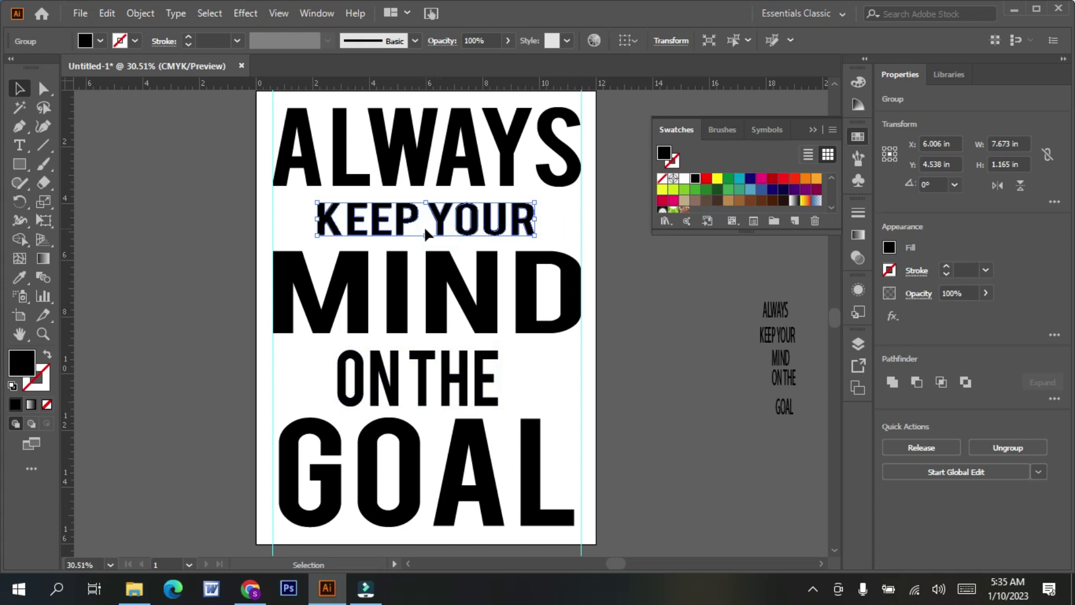
pyautogui.moveTo(427, 238); pyautogui.dragTo(427, 241)
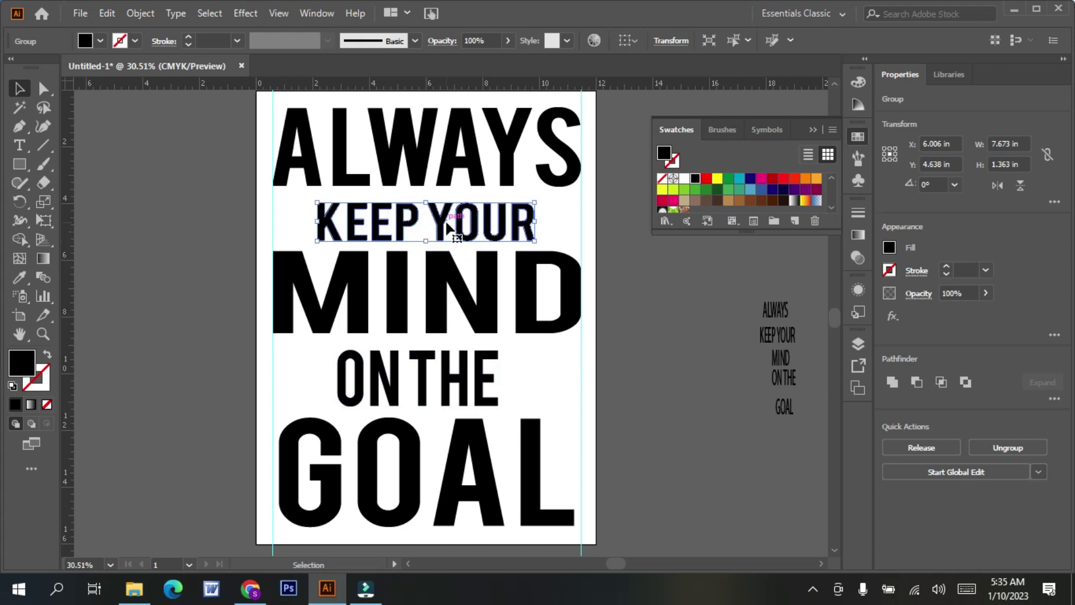
pyautogui.click(432, 183)
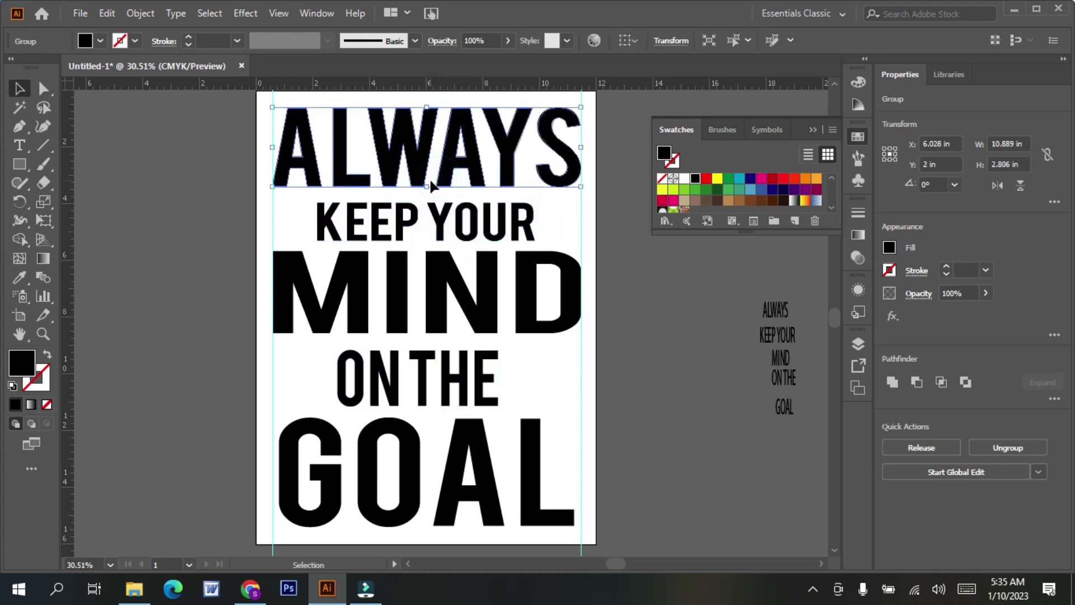
pyautogui.moveTo(430, 184); pyautogui.dragTo(430, 195)
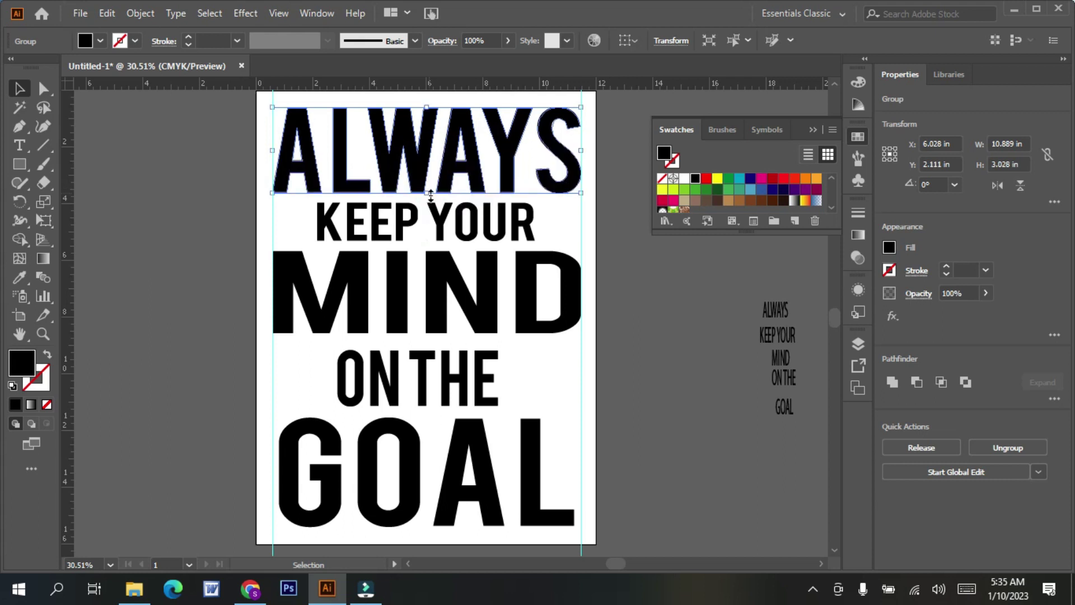
# Narrow KEEP YOUR from both ends to about 6.73 in wide, leaving space on each side.
pyautogui.click(396, 240)
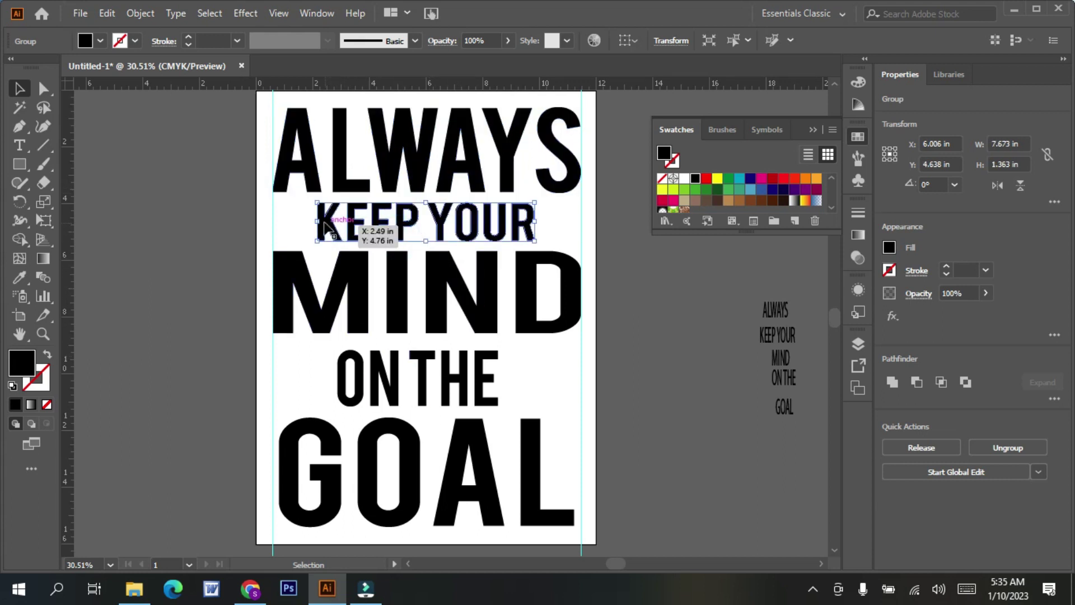
pyautogui.moveTo(318, 222); pyautogui.dragTo(325, 221)
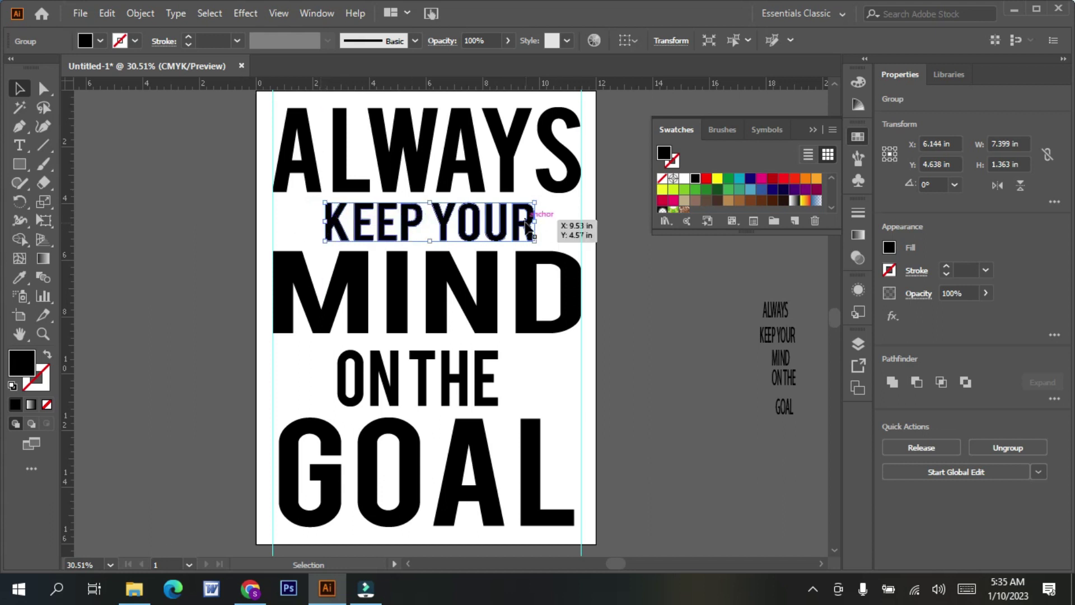
pyautogui.moveTo(525, 221); pyautogui.dragTo(479, 225)
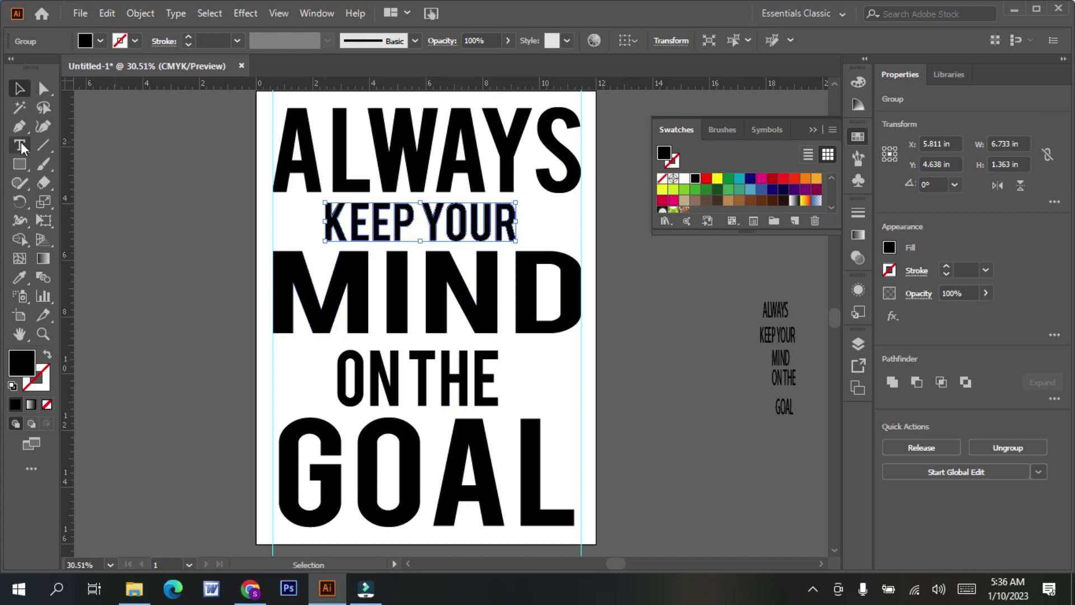
pyautogui.click(21, 163)
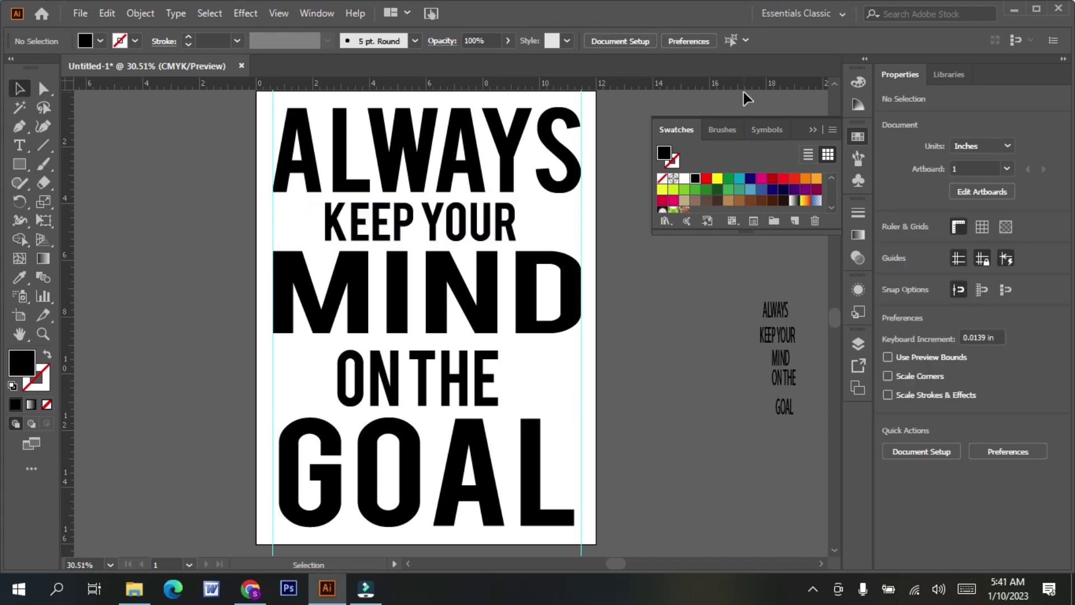
# Draw a horizontal line about 2.58 in long on the empty canvas left of the artboard and give it a black stroke.
pyautogui.click(45, 145)
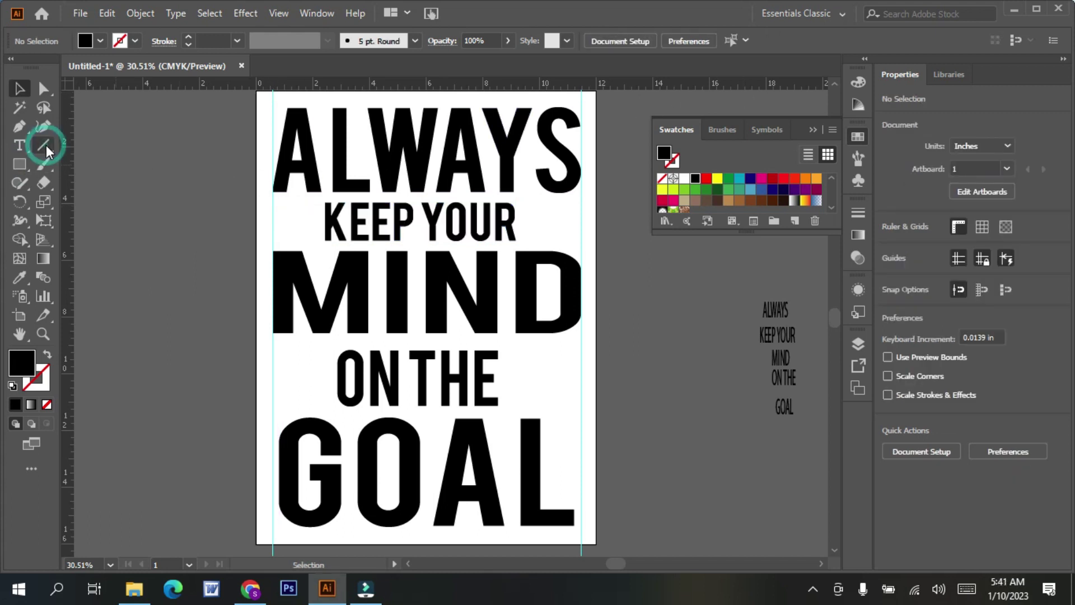
pyautogui.moveTo(135, 194); pyautogui.dragTo(208, 194)
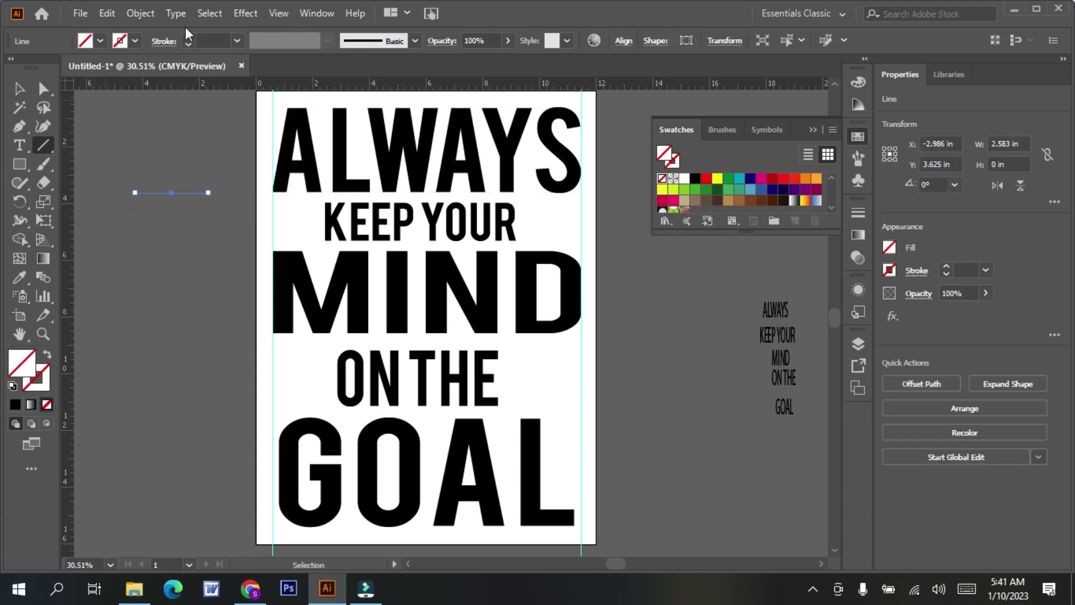
pyautogui.click(135, 41)
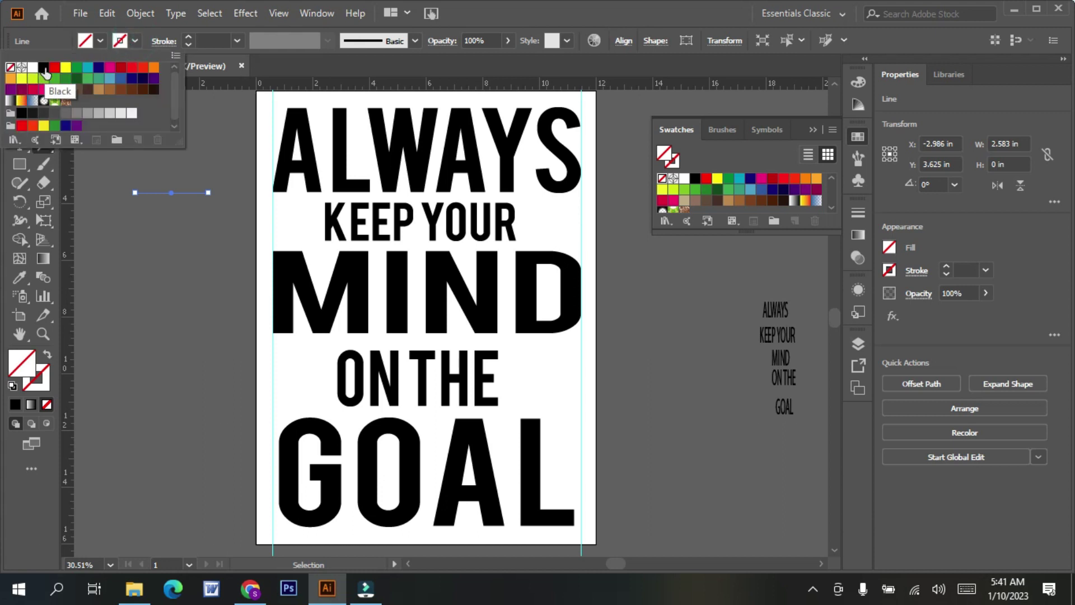
pyautogui.click(45, 68)
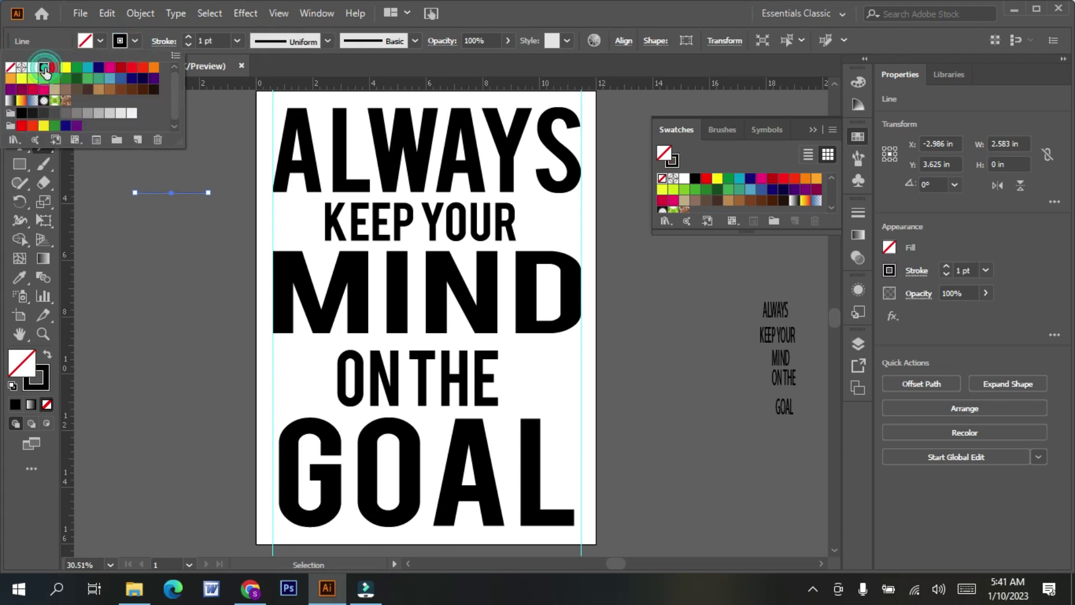
# Set the line's stroke weight to 15 pt and apply the width profile that tapers from a thick start to a point.
pyautogui.click(190, 37)
pyautogui.click(189, 37)
pyautogui.click(189, 37)
pyautogui.click(189, 37)
pyautogui.click(189, 37)
pyautogui.click(189, 37)
pyautogui.click(189, 37)
pyautogui.click(189, 37)
pyautogui.click(189, 37)
pyautogui.click(189, 37)
pyautogui.click(190, 37)
pyautogui.click(189, 37)
pyautogui.click(189, 37)
pyautogui.click(190, 37)
pyautogui.click(189, 37)
pyautogui.click(189, 46)
pyautogui.click(189, 46)
pyautogui.click(189, 46)
pyautogui.click(190, 46)
pyautogui.click(189, 46)
pyautogui.click(190, 46)
pyautogui.click(190, 46)
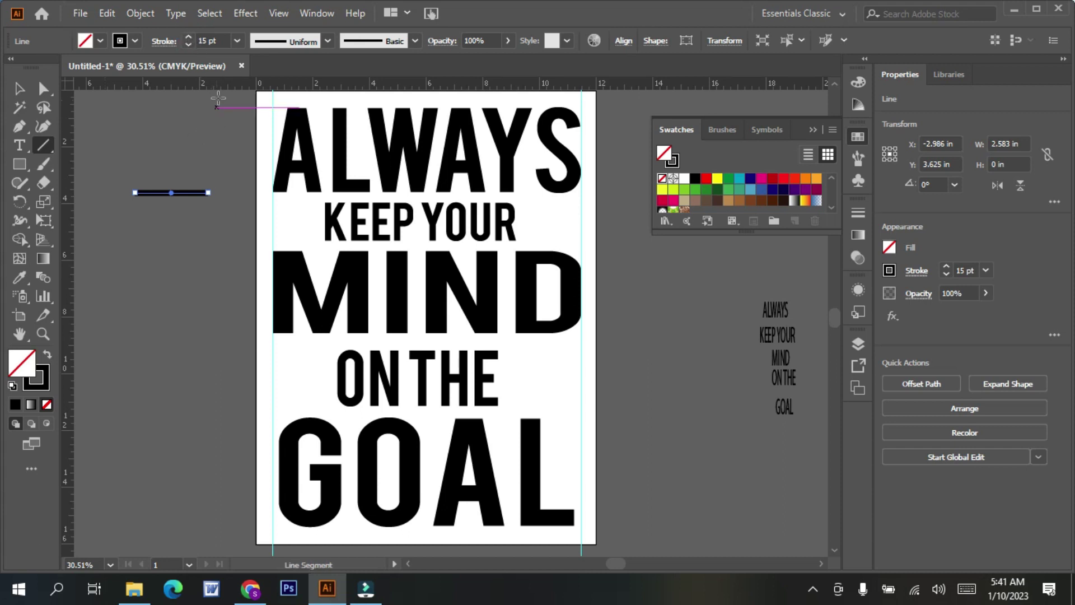
pyautogui.click(328, 41)
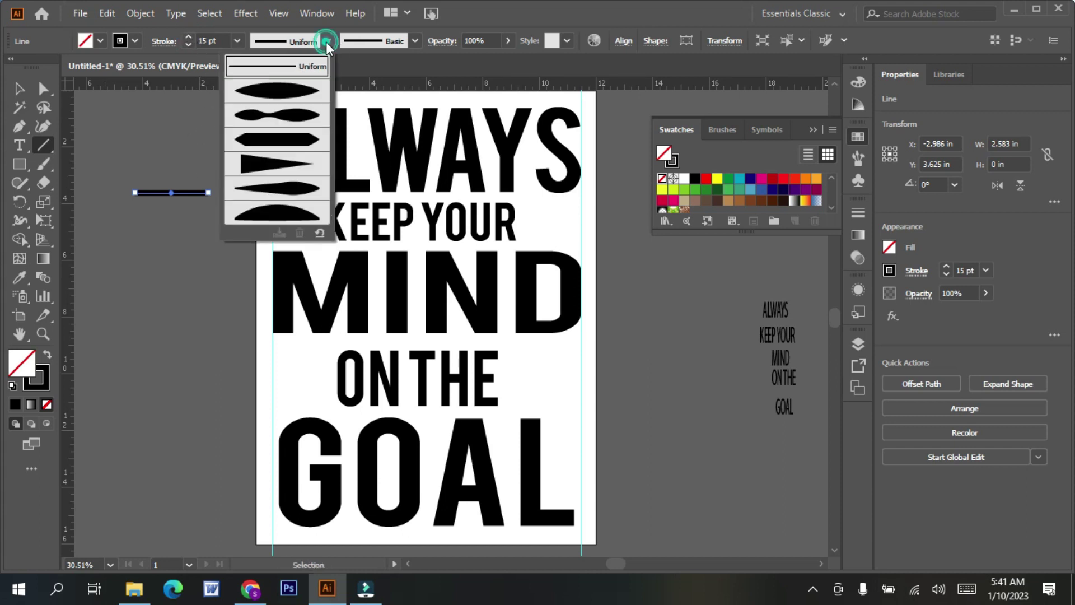
pyautogui.click(297, 164)
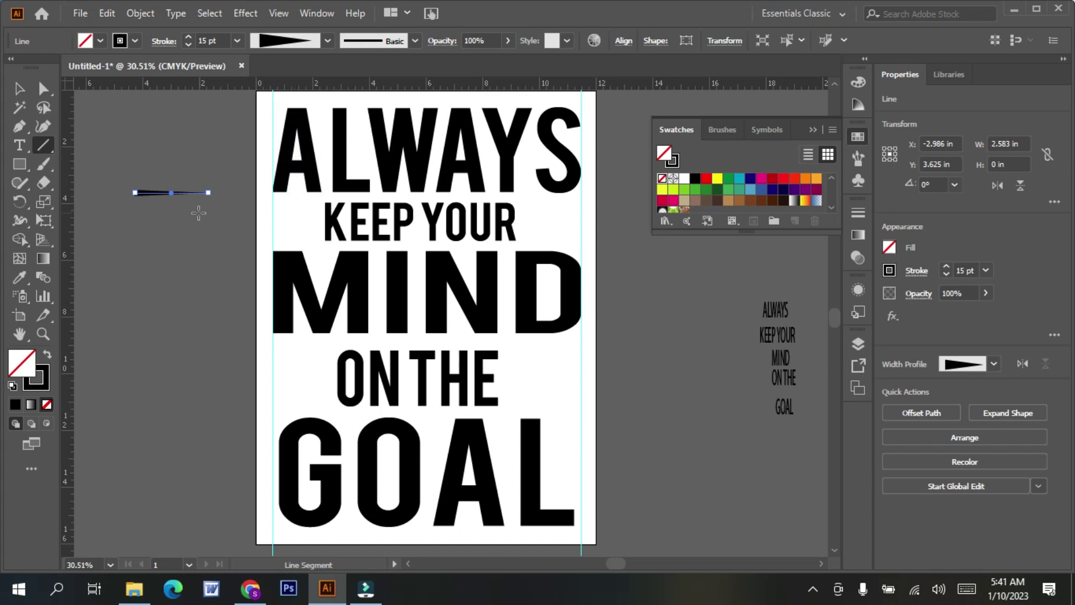
# Copy the tapered line straight down and repeat the transformation twice to build an evenly spaced stack of four.
pyautogui.click(20, 89)
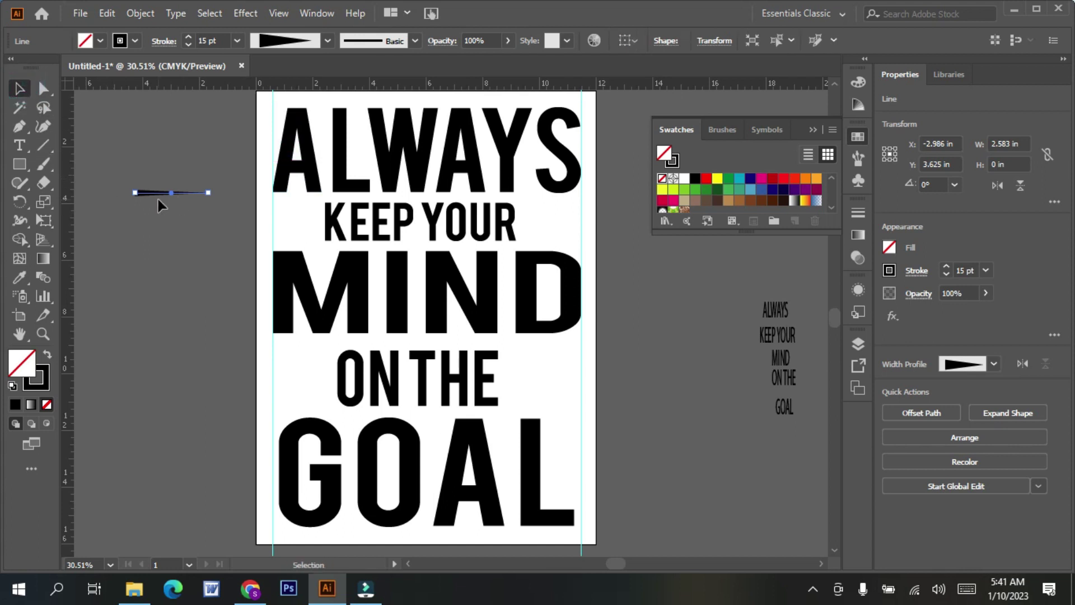
pyautogui.moveTo(162, 198); pyautogui.dragTo(158, 202)
pyautogui.hotkey('ctrl', 'd')
pyautogui.hotkey('ctrl', 'd')
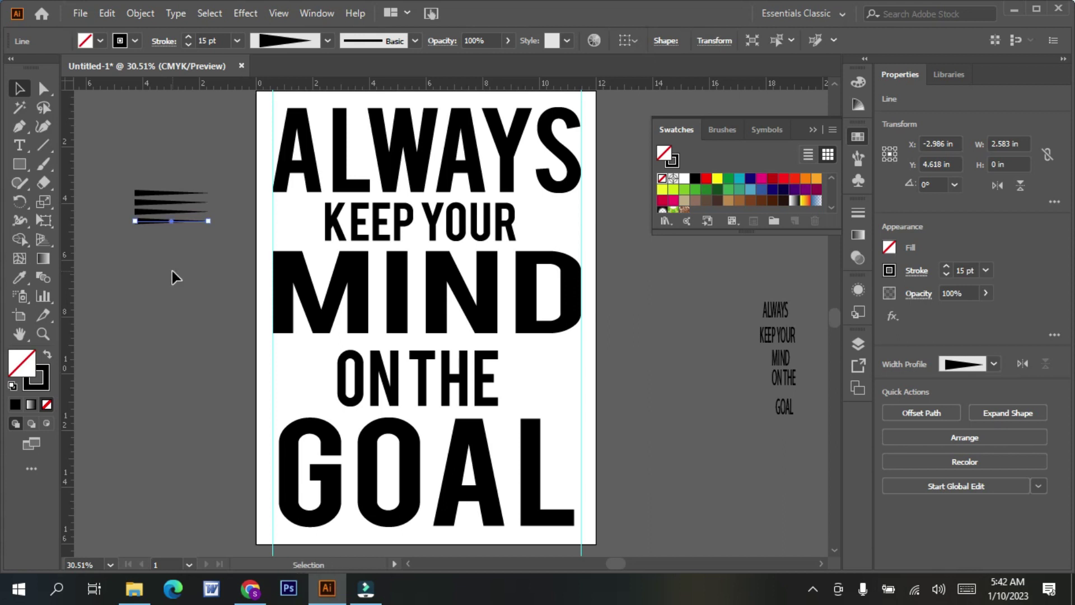
# Expand the appearance of the four tapered lines into filled shapes.
pyautogui.click(136, 126)
pyautogui.moveTo(128, 175); pyautogui.dragTo(211, 240)
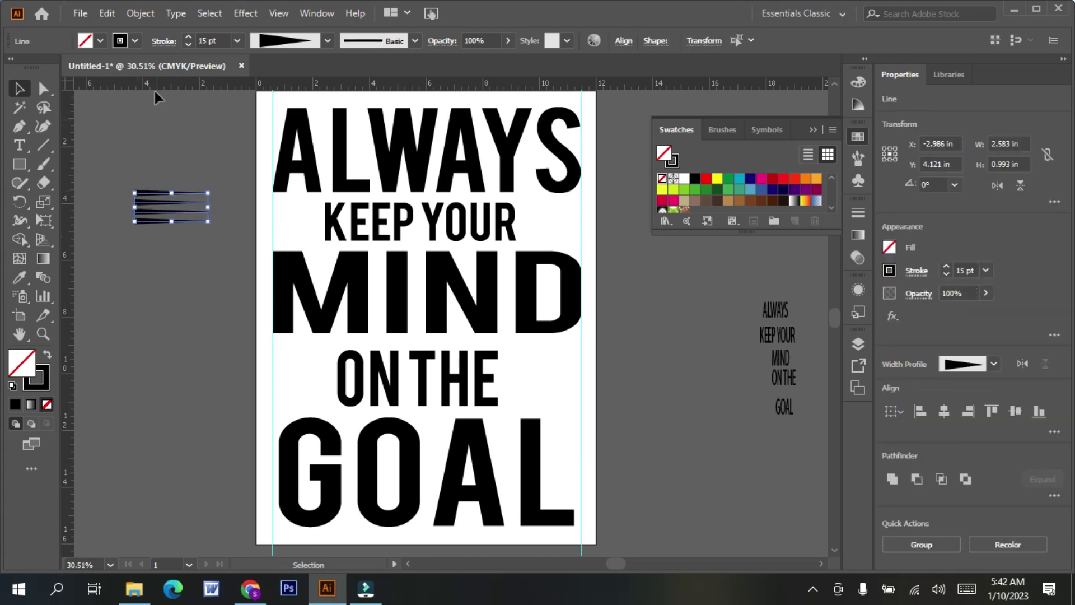
pyautogui.click(144, 15)
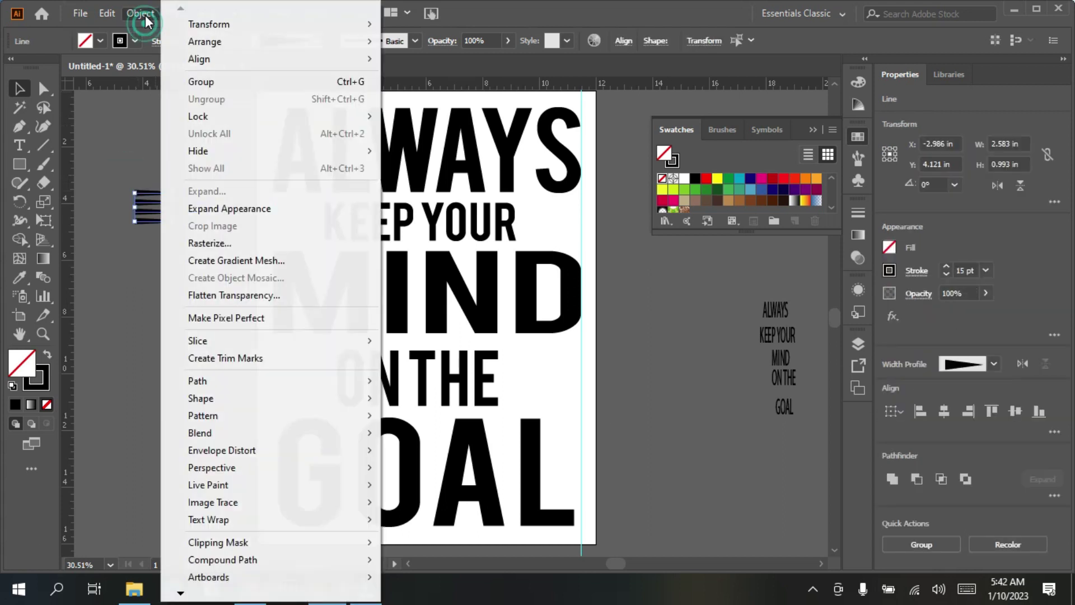
pyautogui.click(213, 209)
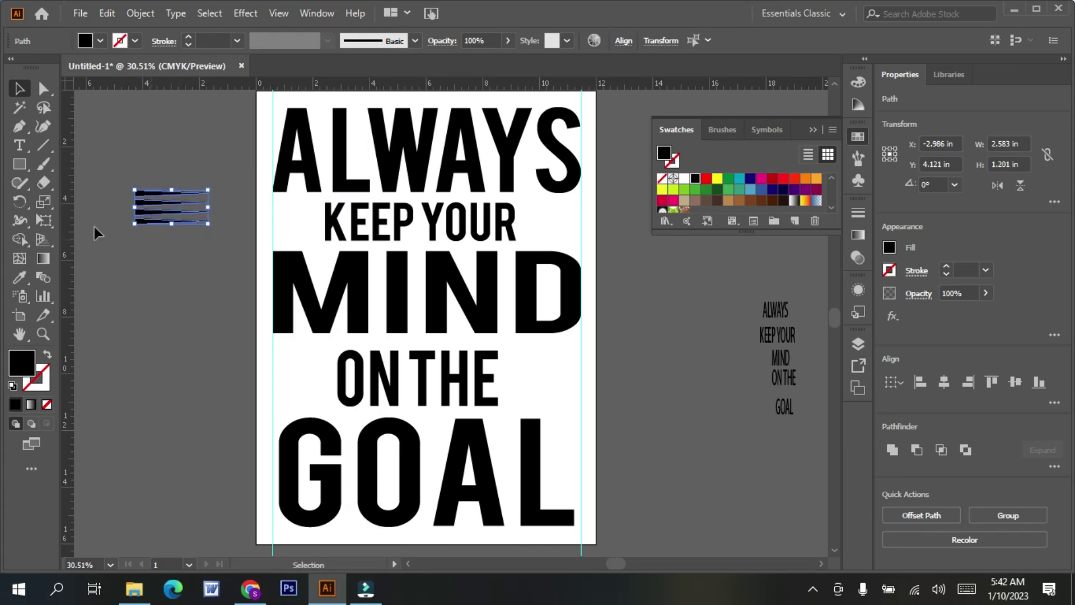
# Group the four expanded tapered shapes.
pyautogui.click(137, 139)
pyautogui.moveTo(117, 181); pyautogui.dragTo(166, 241)
pyautogui.rightClick(166, 215)
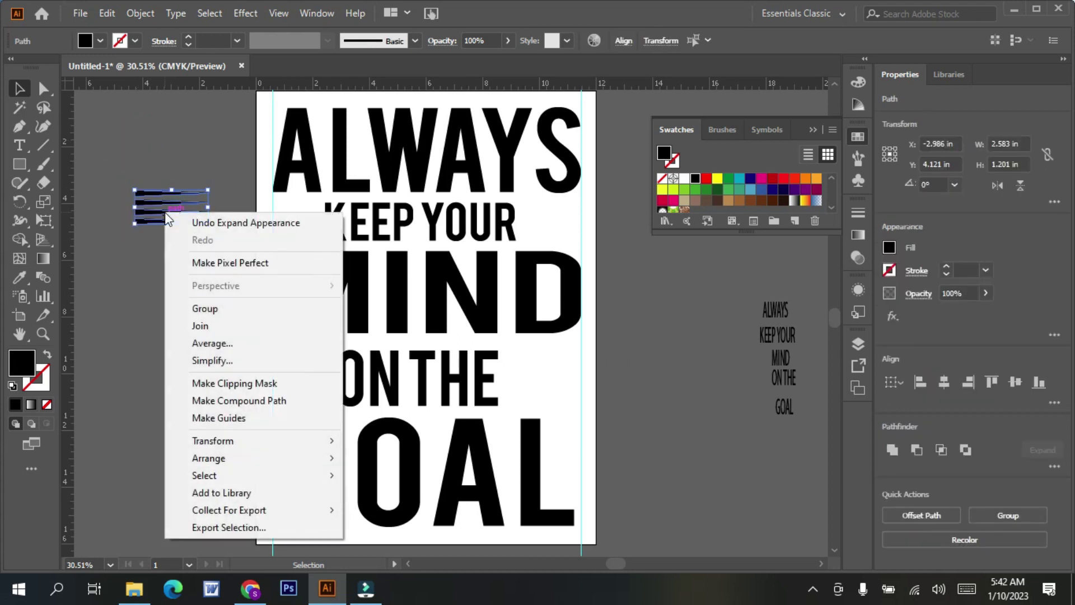
pyautogui.click(226, 308)
# Place the stripe group in the gap after KEEP YOUR, about 2.08 in wide and ending at the right guide.
pyautogui.click(198, 251)
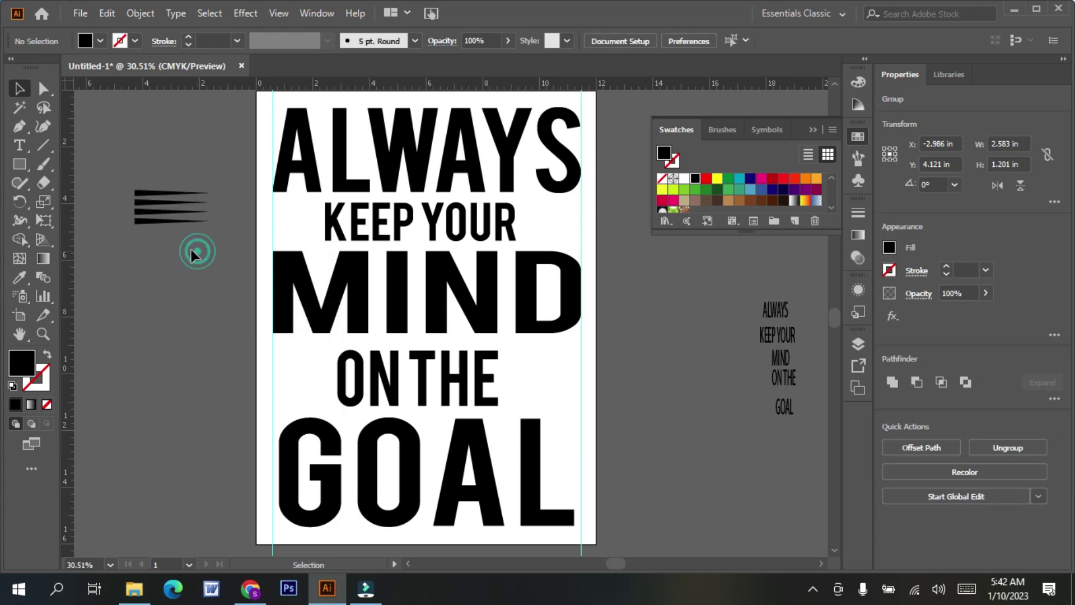
pyautogui.click(158, 224)
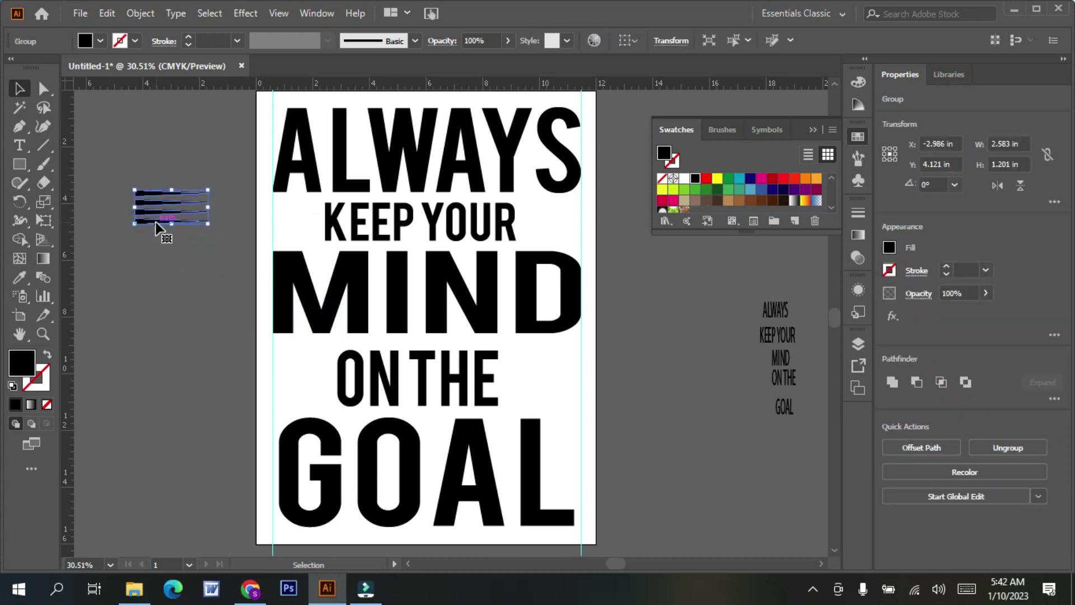
pyautogui.moveTo(159, 226); pyautogui.dragTo(581, 220)
# Create a copy of the stripe group reflected across the vertical axis and place it in front of KEEP YOUR.
pyautogui.rightClick(550, 211)
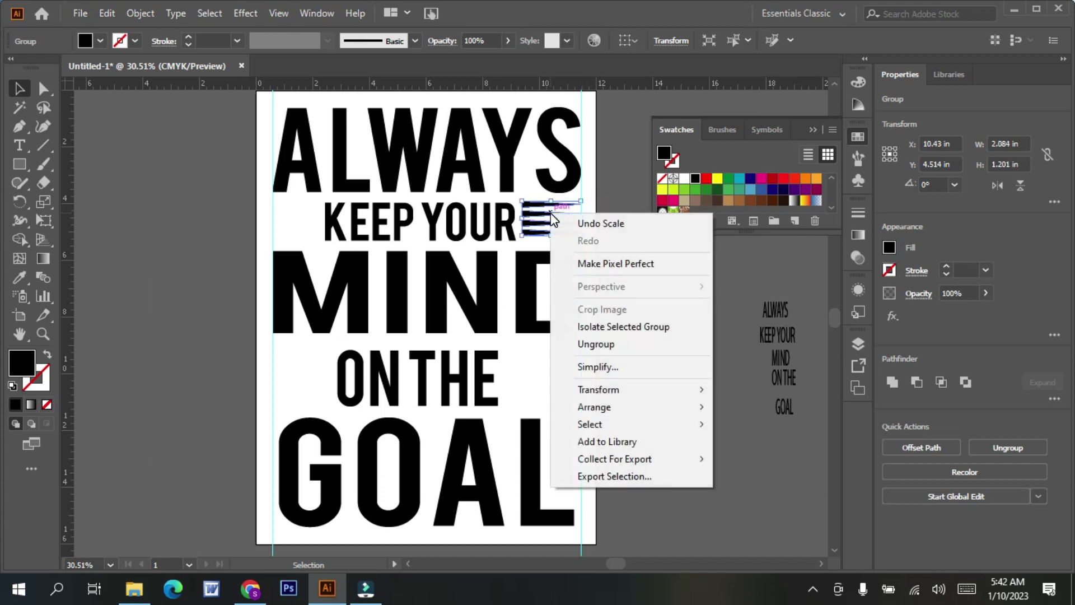
pyautogui.moveTo(624, 394)
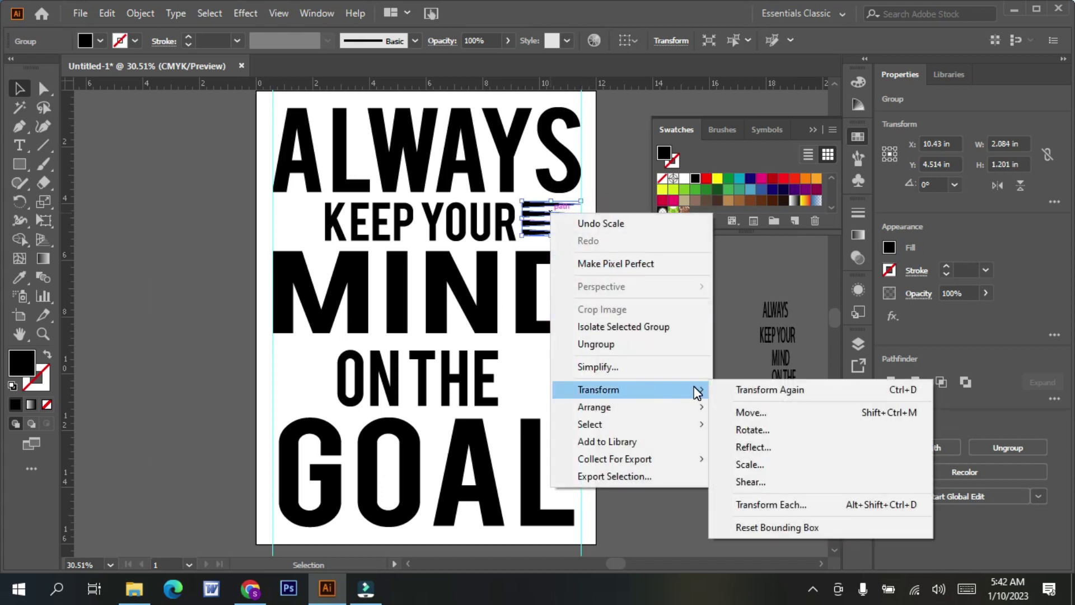
pyautogui.click(747, 446)
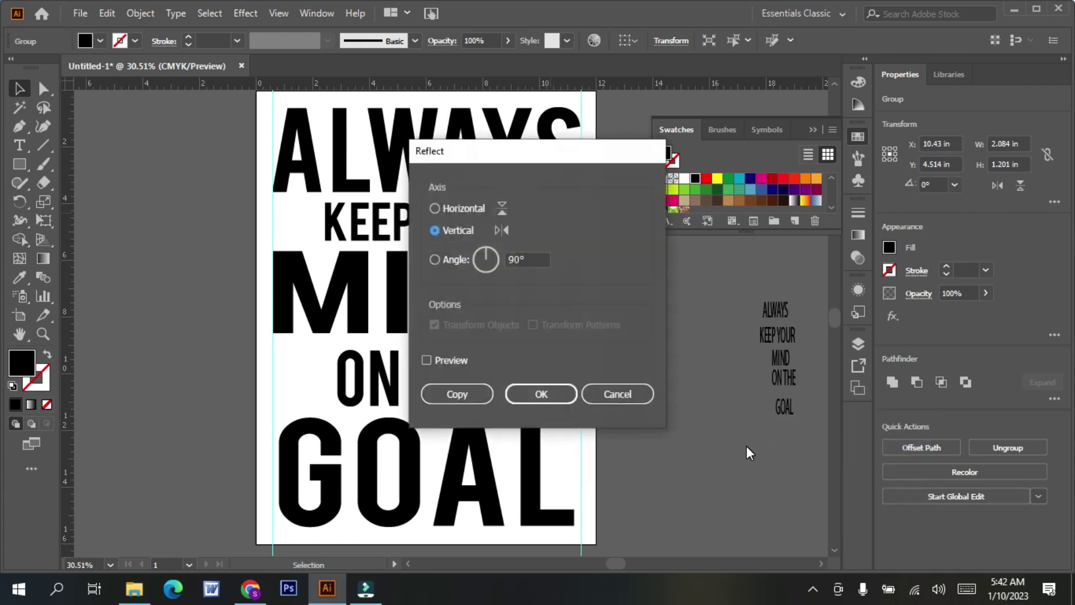
pyautogui.click(426, 361)
pyautogui.click(440, 391)
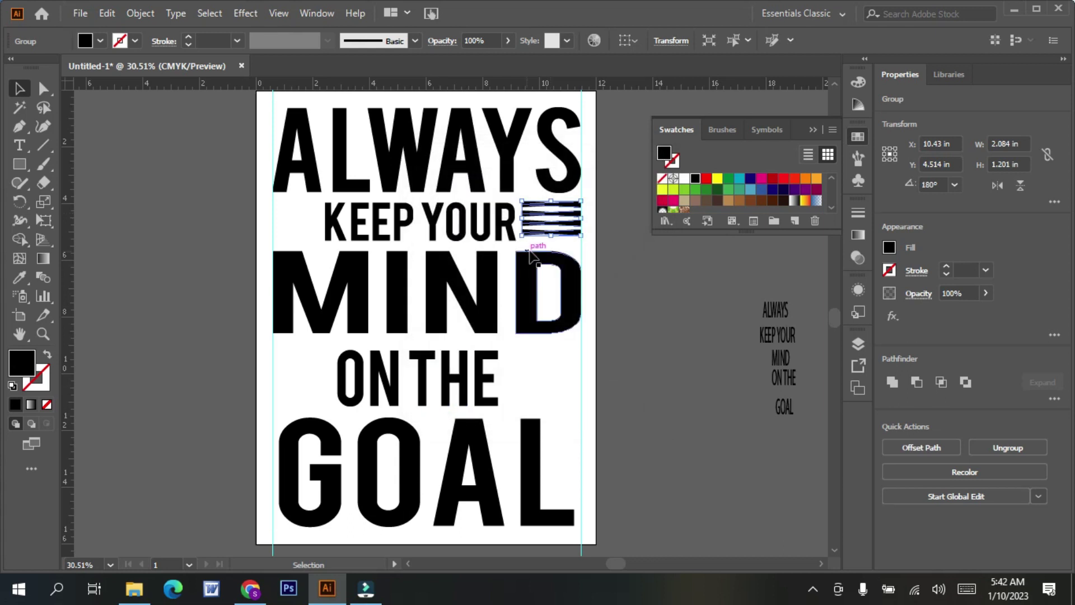
pyautogui.moveTo(536, 225); pyautogui.dragTo(276, 223)
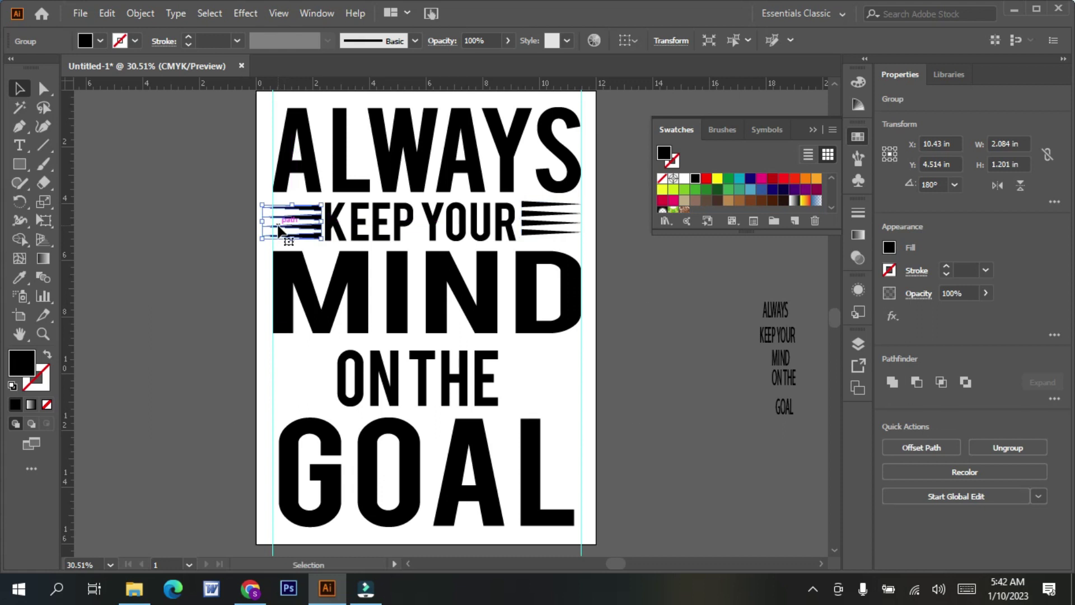
pyautogui.click(218, 236)
# Nudge KEEP YOUR right and up to about X 5.92 in, Y 4.55 in, between the two stripe groups.
pyautogui.click(378, 235)
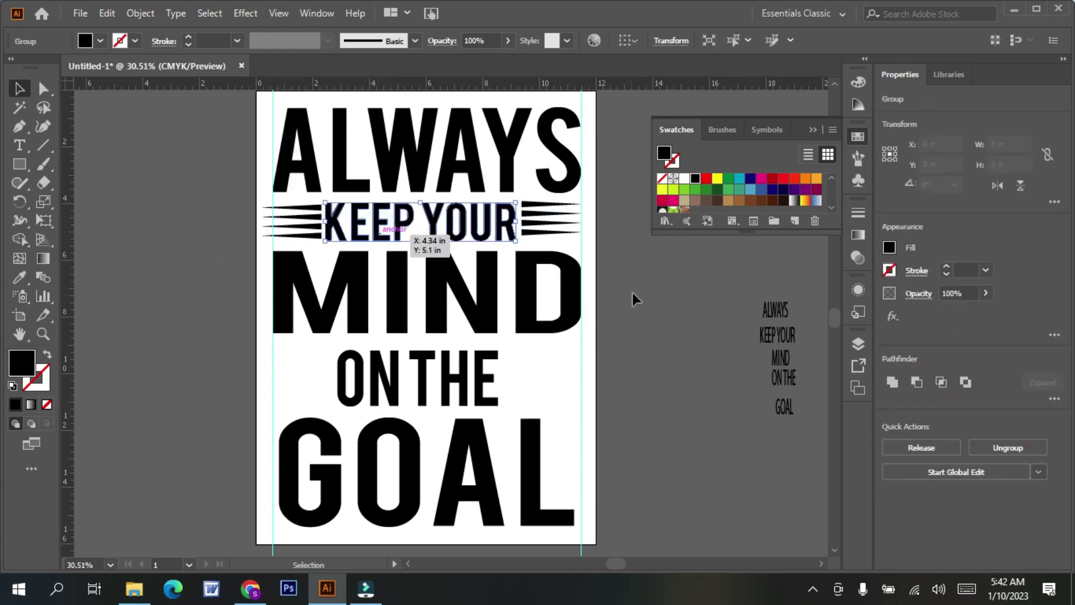
pyautogui.press('Right')
pyautogui.press('Right')
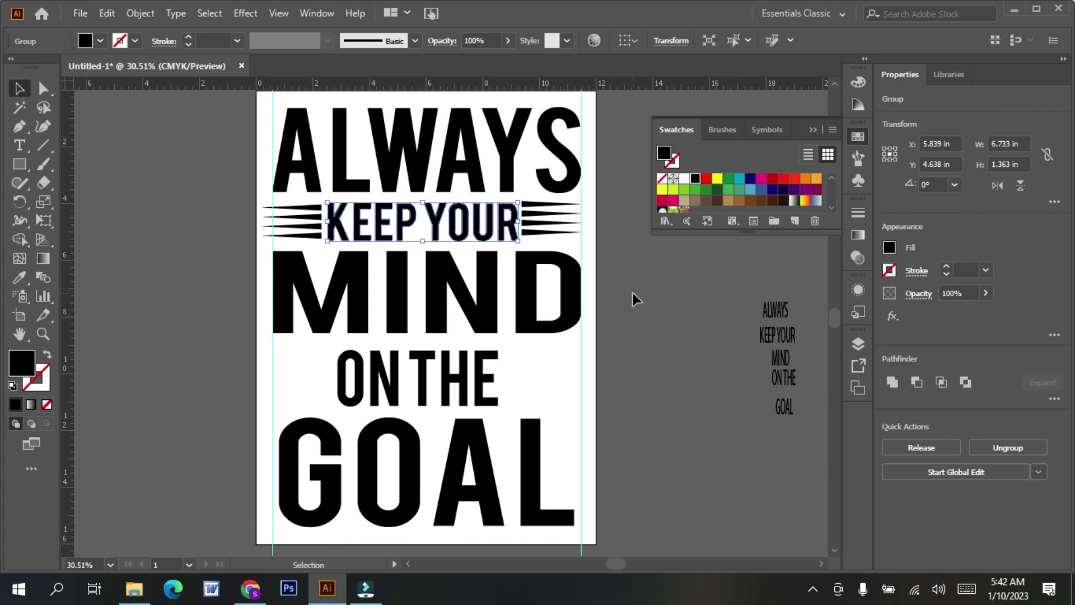
pyautogui.press('Up')
pyautogui.press('Up')
pyautogui.press('Up')
pyautogui.press('Up')
pyautogui.press('Up')
pyautogui.press('Up')
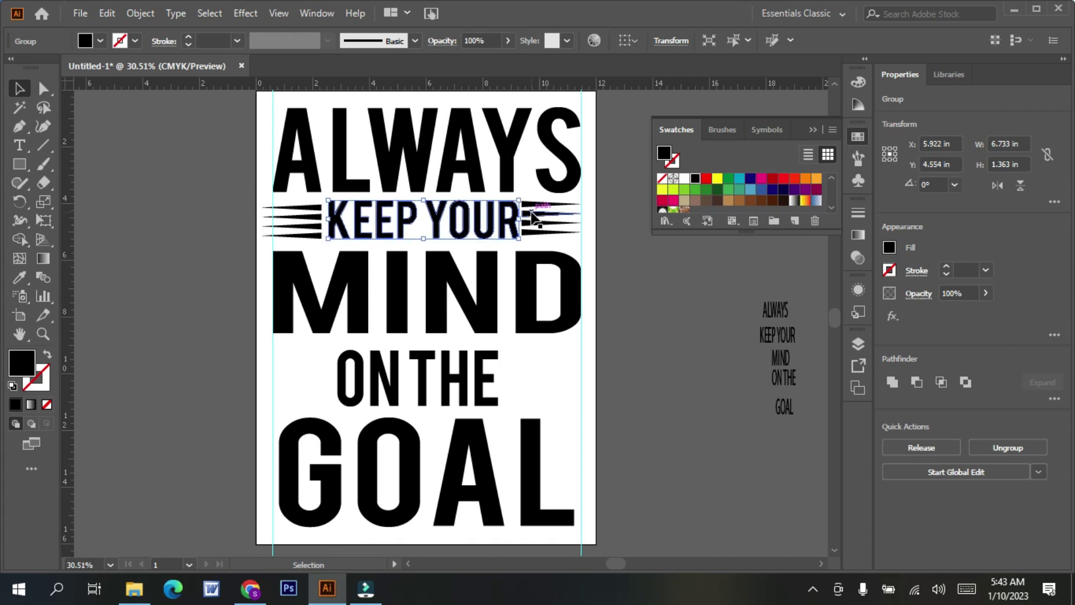
# Nudge the stripe group after KEEP YOUR down to about Y 4.58 in.
pyautogui.click(541, 228)
pyautogui.press('Down')
pyautogui.press('Down')
pyautogui.press('Down')
pyautogui.press('Down')
pyautogui.press('Down')
pyautogui.press('Down')
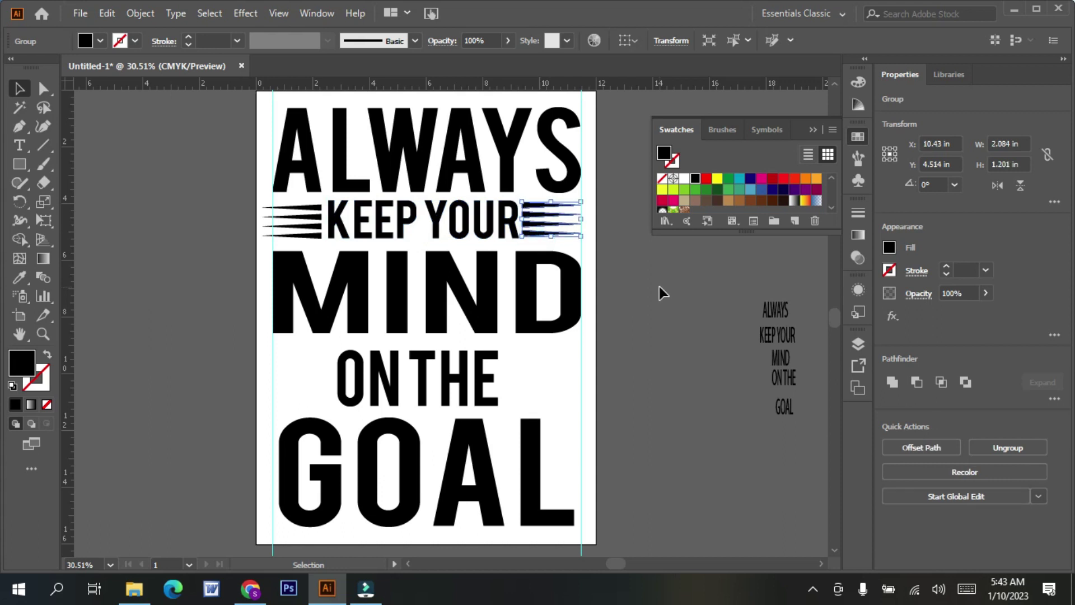
pyautogui.press('Up')
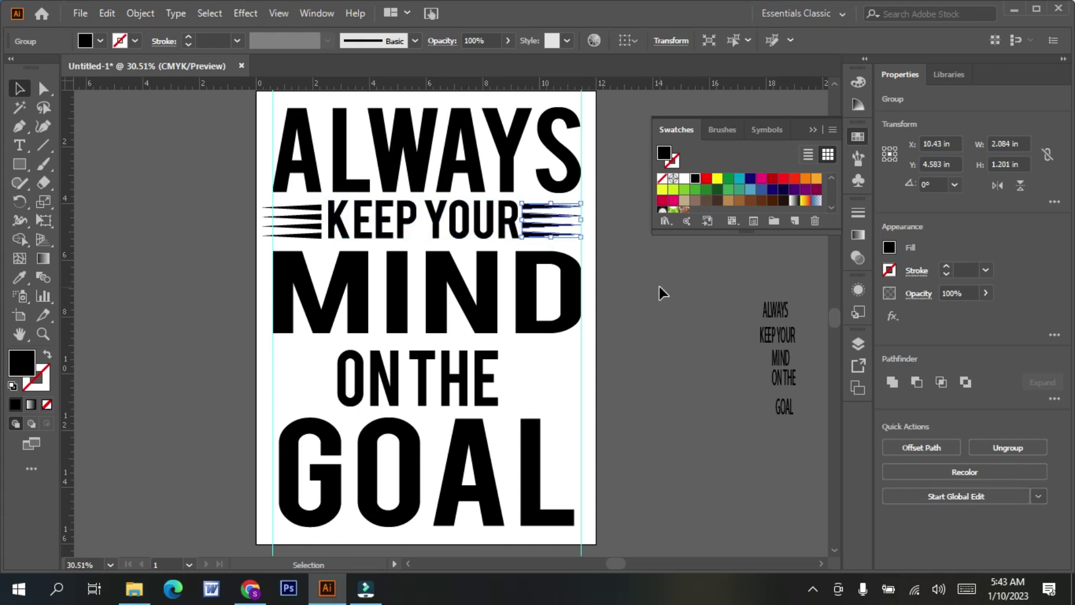
# Nudge the stripe group after KEEP YOUR right to about X 10.47 in.
pyautogui.press('Right')
pyautogui.press('Right')
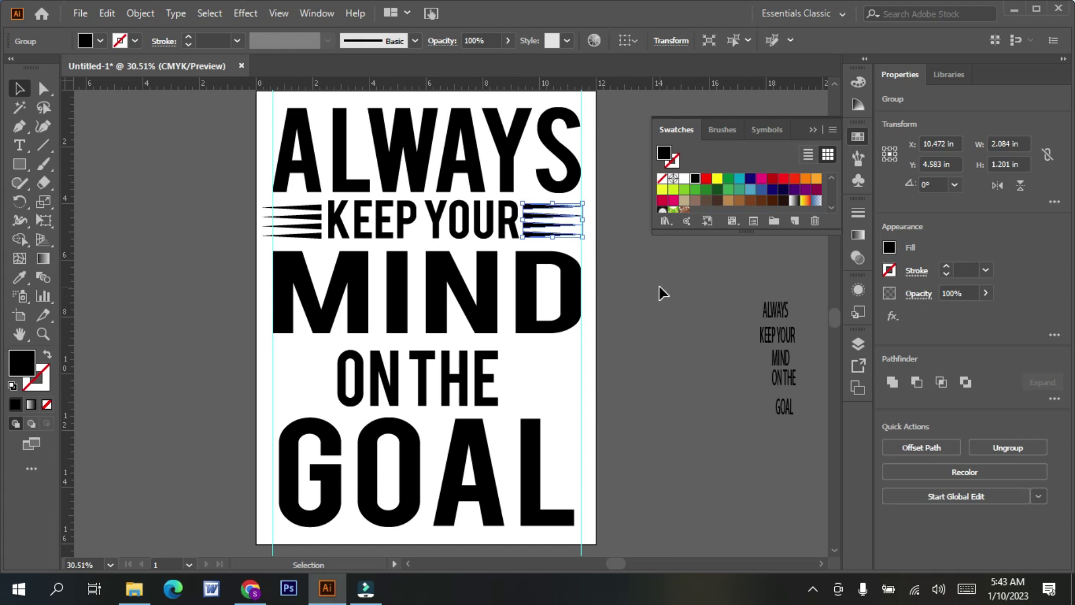
pyautogui.click(624, 261)
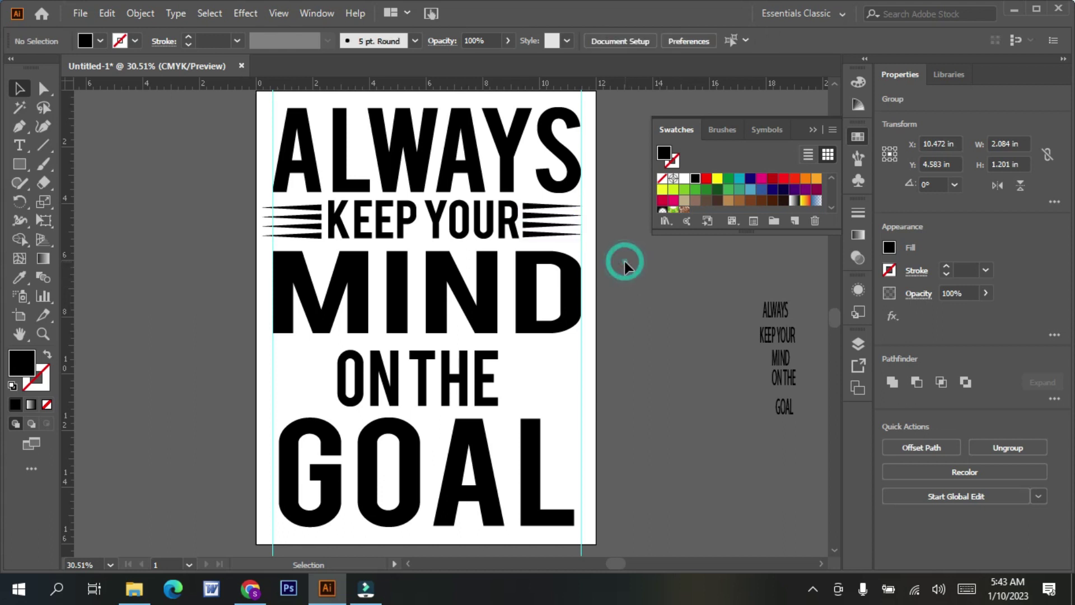
# Narrow KEEP YOUR from both sides to a width of about 6.09 in.
pyautogui.click(338, 230)
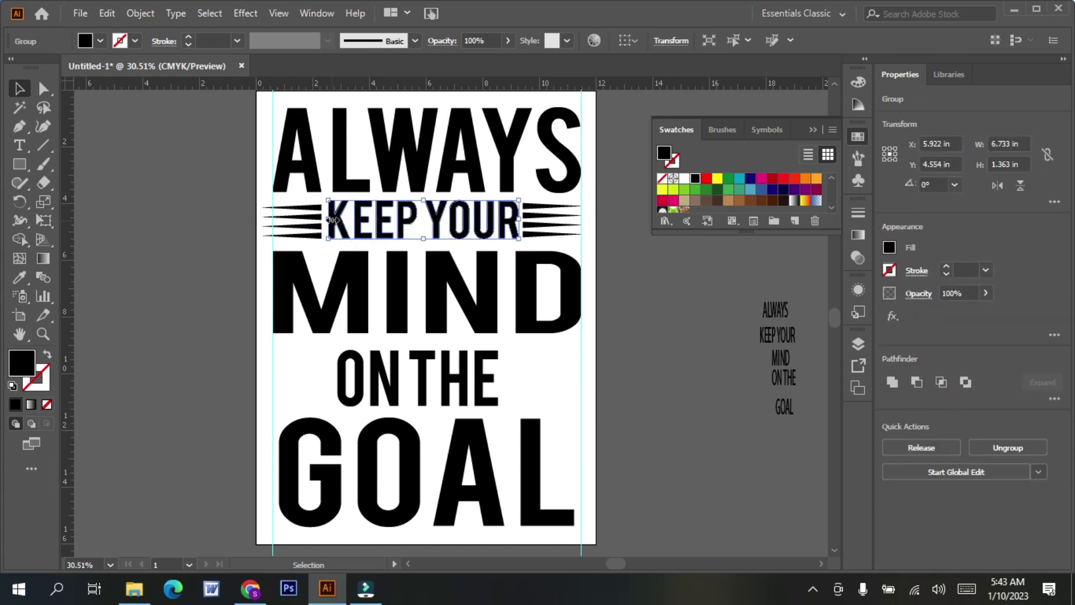
pyautogui.moveTo(332, 220); pyautogui.dragTo(341, 219)
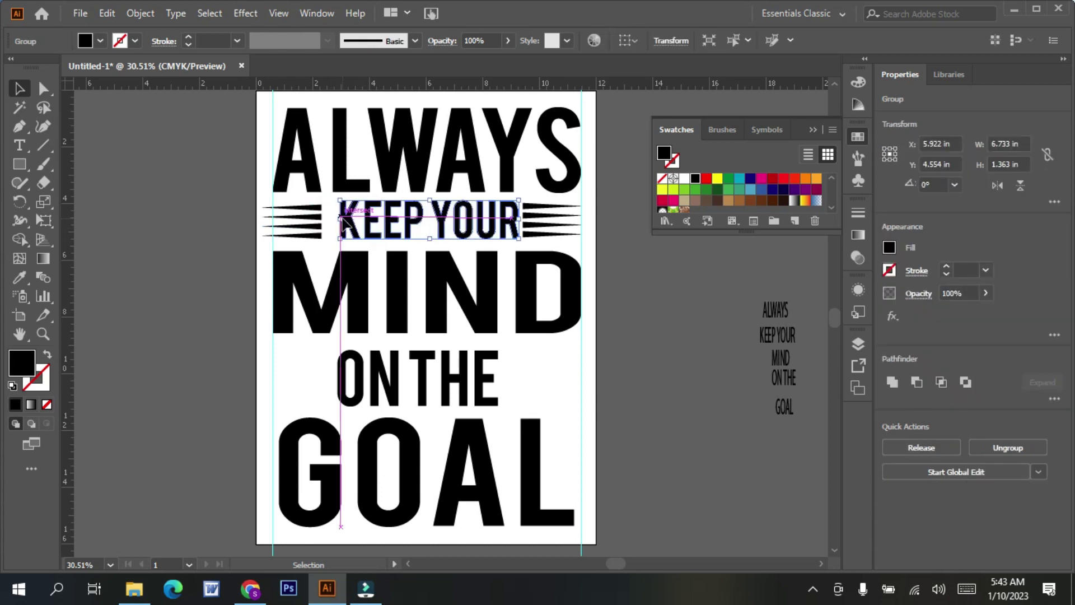
pyautogui.moveTo(516, 218); pyautogui.dragTo(511, 218)
# Nudge the stripe group before KEEP YOUR right and slightly up to about X 1.75 in, Y 4.58 in, inside the left guide.
pyautogui.click(316, 224)
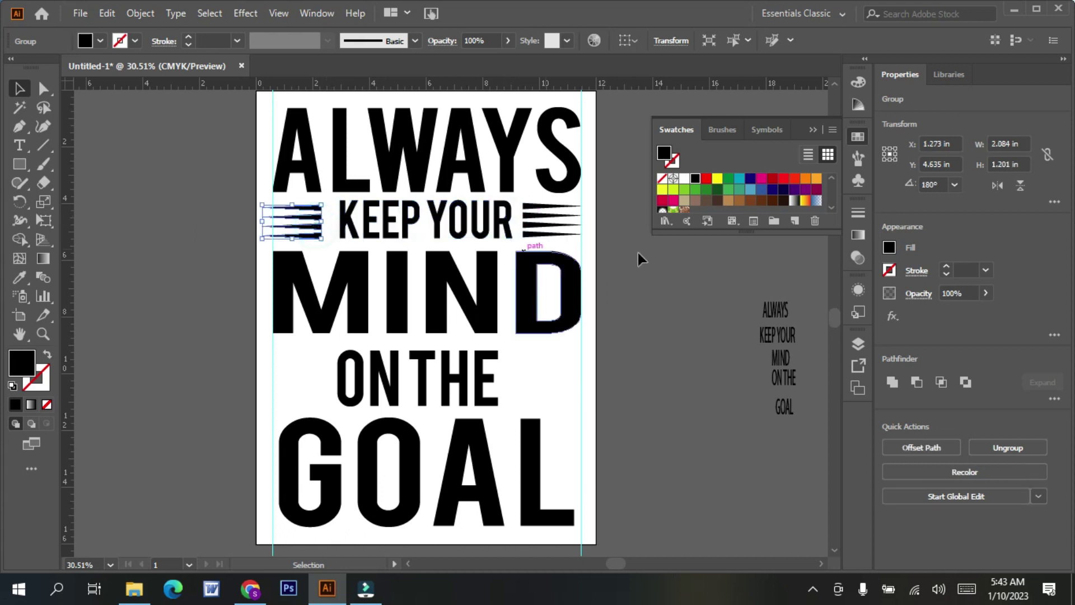
pyautogui.press('Right')
pyautogui.press('Right')
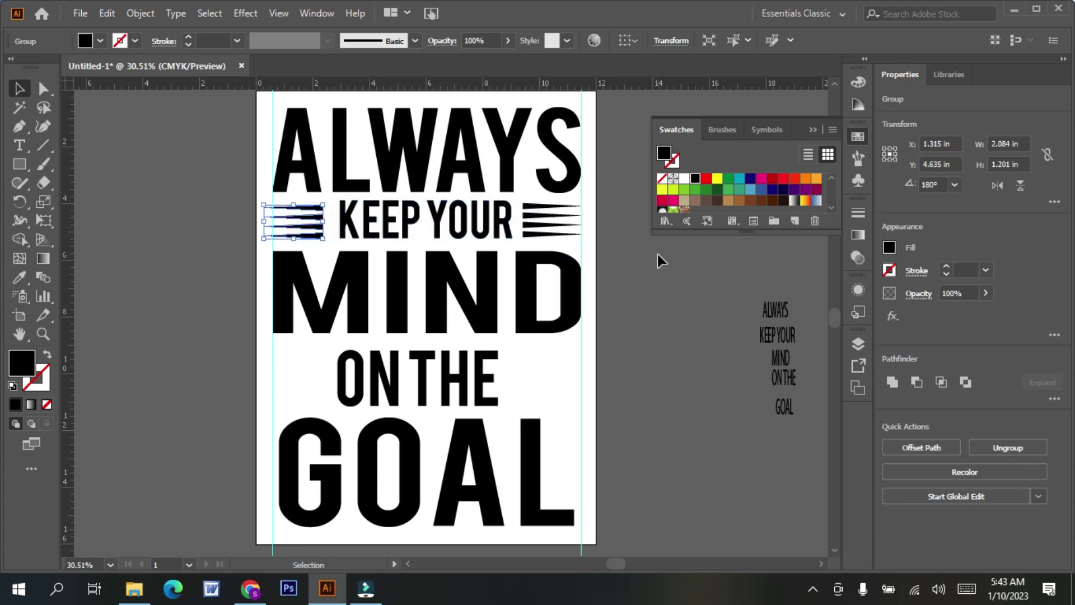
pyautogui.press('Right')
pyautogui.press('Right')
pyautogui.press('Right')
pyautogui.press('Right')
pyautogui.press('Right')
pyautogui.press('Right')
pyautogui.press('Right')
pyautogui.press('Right')
pyautogui.press('Right')
pyautogui.press('Right')
pyautogui.press('Right')
pyautogui.press('Right')
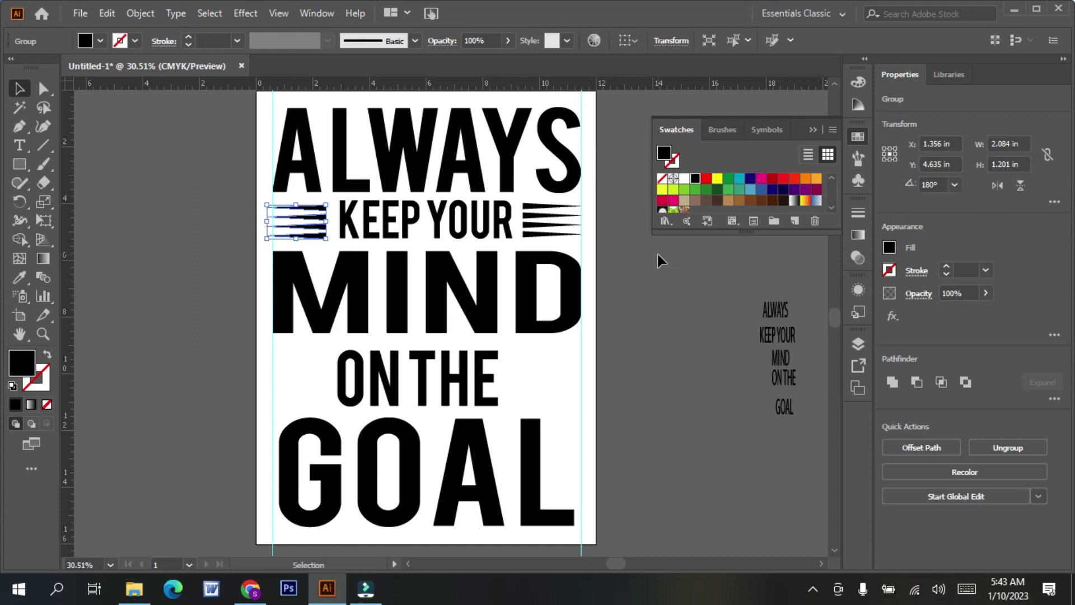
pyautogui.press('Right')
pyautogui.press('Right')
pyautogui.press('Right')
pyautogui.press('Right')
pyautogui.press('Right')
pyautogui.press('Right')
pyautogui.press('Right')
pyautogui.press('Right')
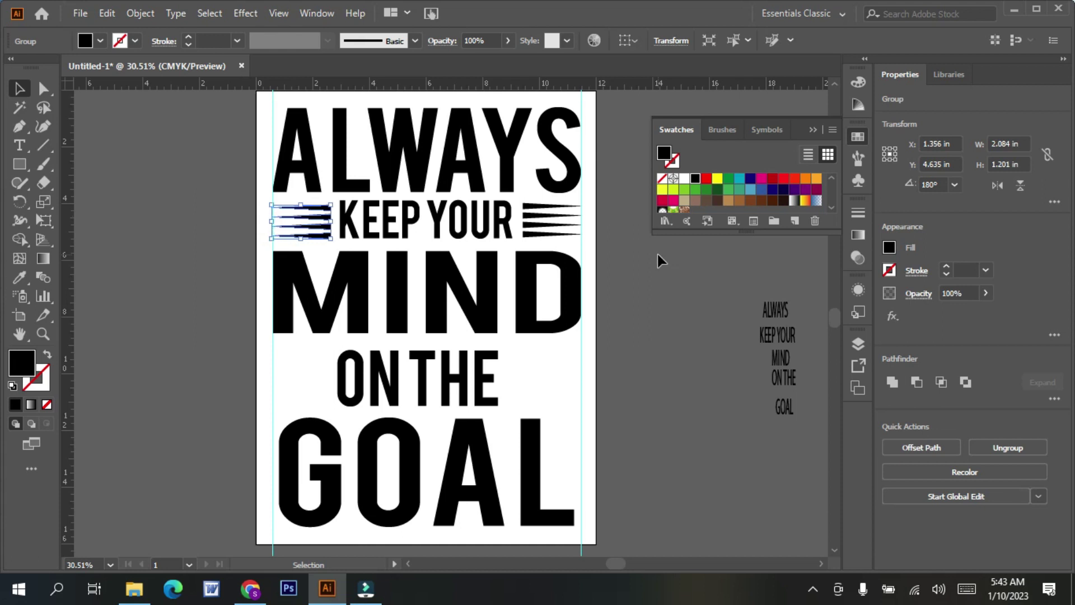
pyautogui.press('Right')
pyautogui.press('Right')
pyautogui.press('Right')
pyautogui.press('Right')
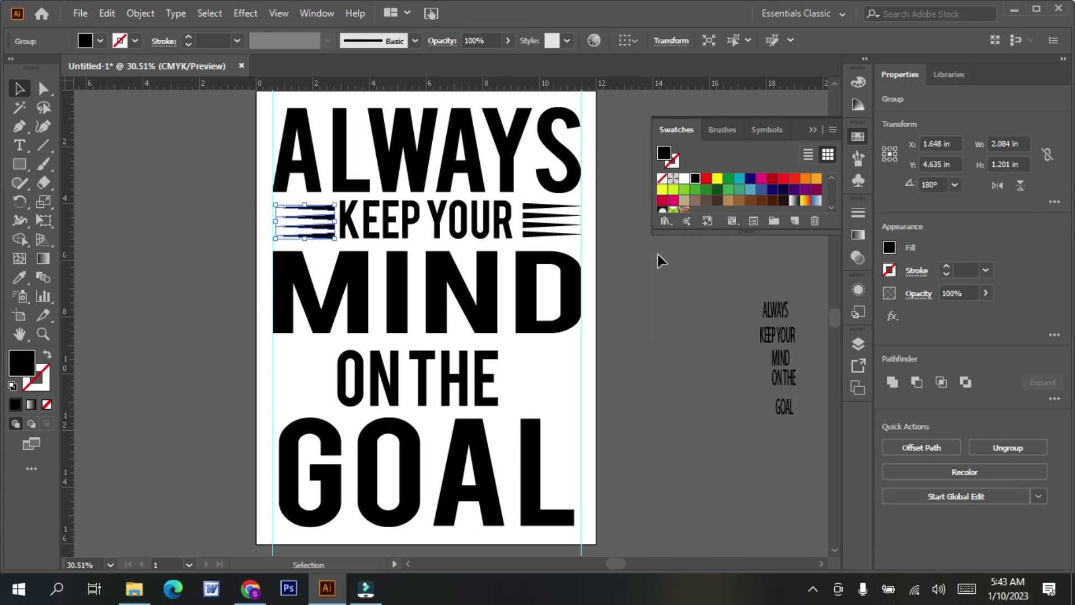
pyautogui.press('Right')
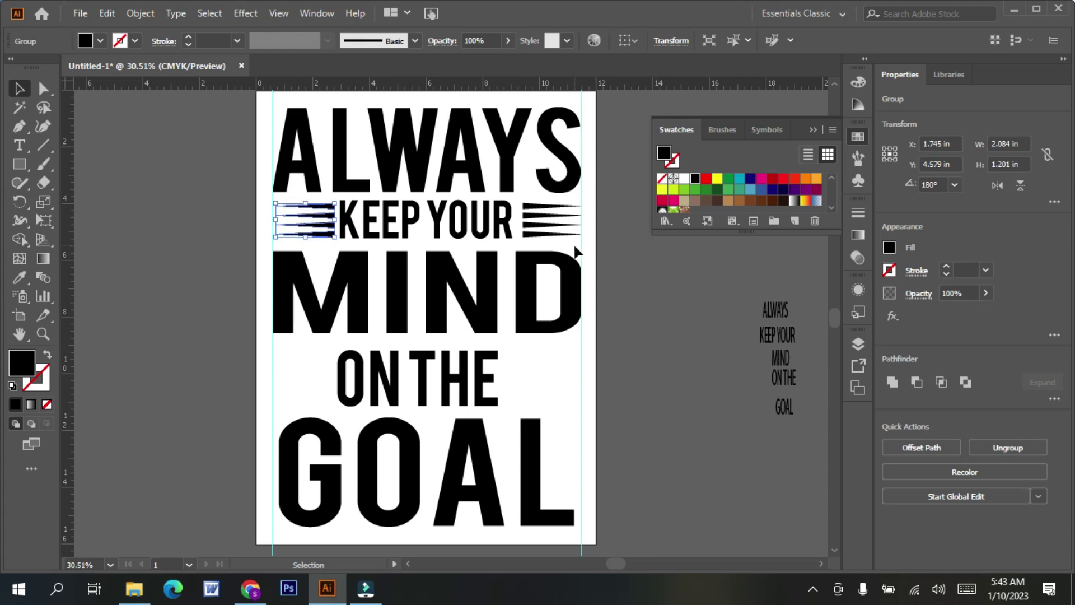
# Nudge KEEP YOUR right to about X 6.12 in so it sits between the two stripe groups.
pyautogui.click(528, 238)
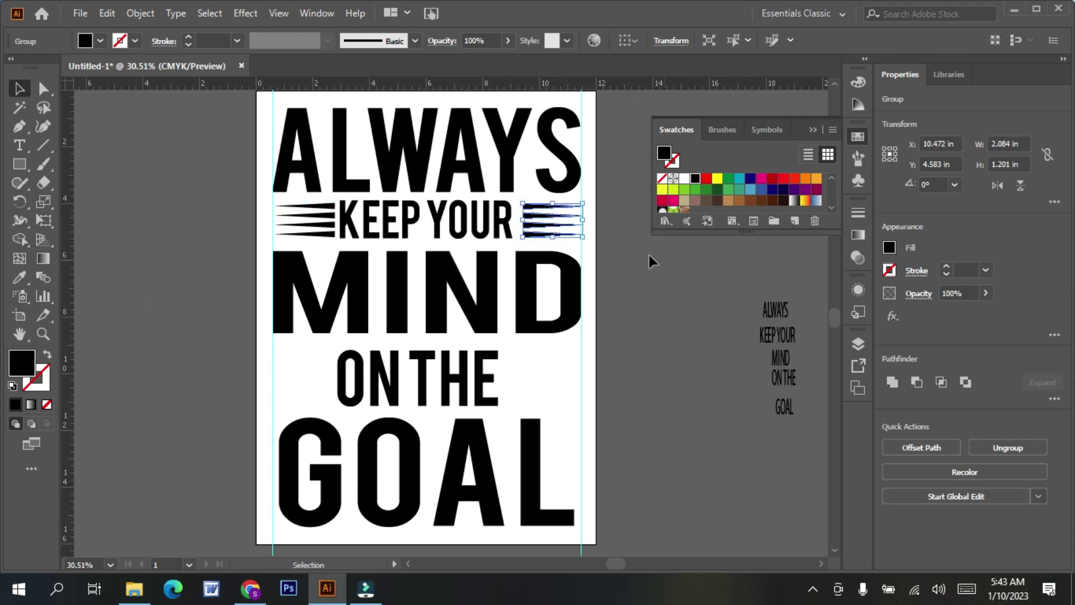
pyautogui.click(486, 230)
pyautogui.press('Right')
pyautogui.press('Right')
pyautogui.press('Right')
pyautogui.press('Right')
pyautogui.press('Right')
pyautogui.press('Right')
pyautogui.press('Right')
pyautogui.press('Right')
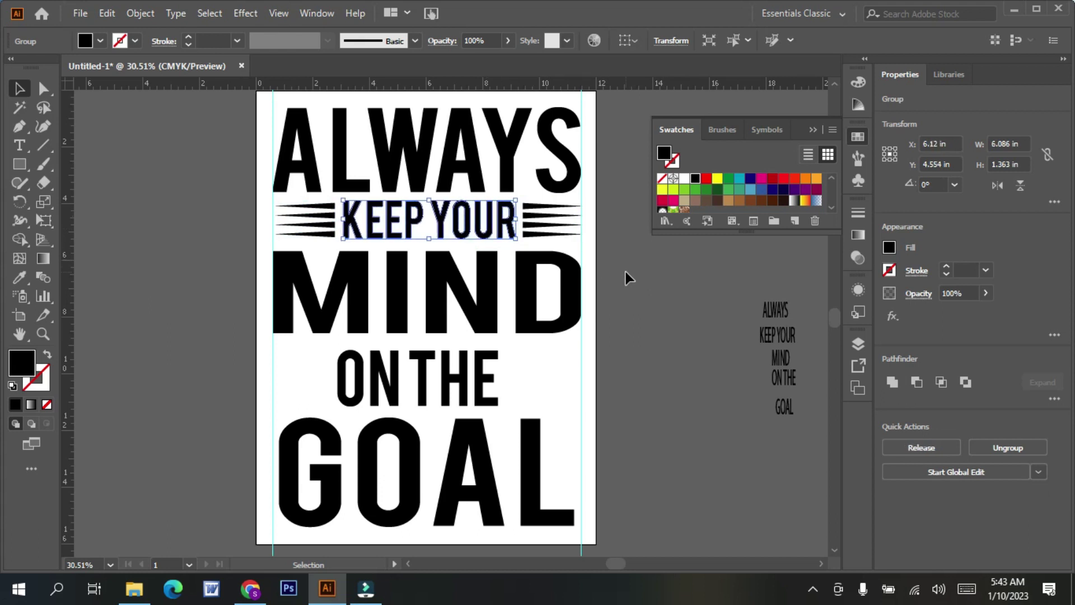
# Move the stripe group after KEEP YOUR into the gap after ON THE and place a copy back after KEEP YOUR.
pyautogui.click(553, 233)
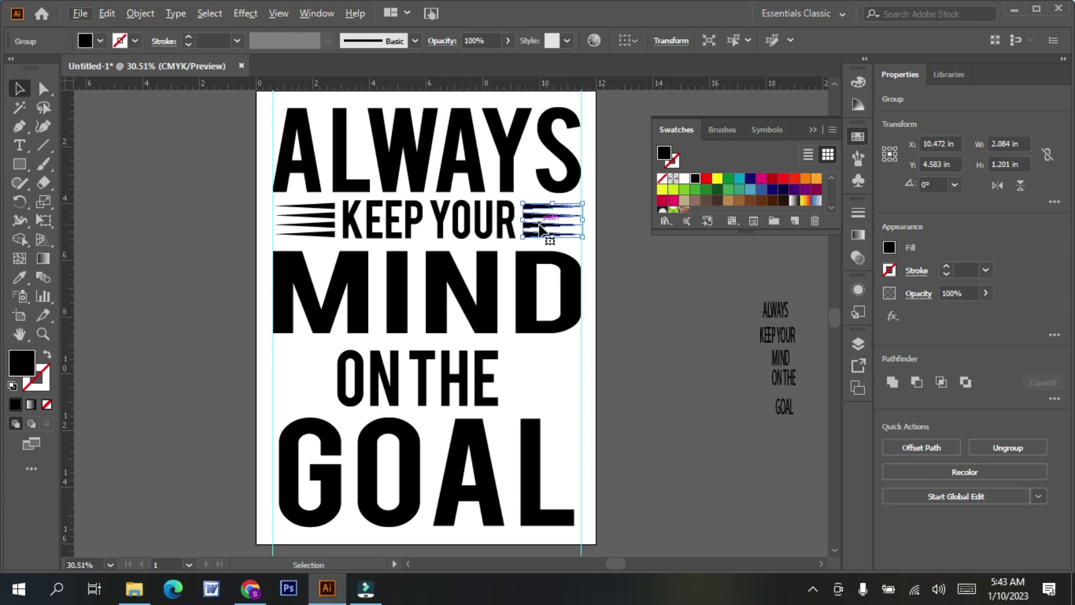
pyautogui.moveTo(544, 230); pyautogui.dragTo(531, 386)
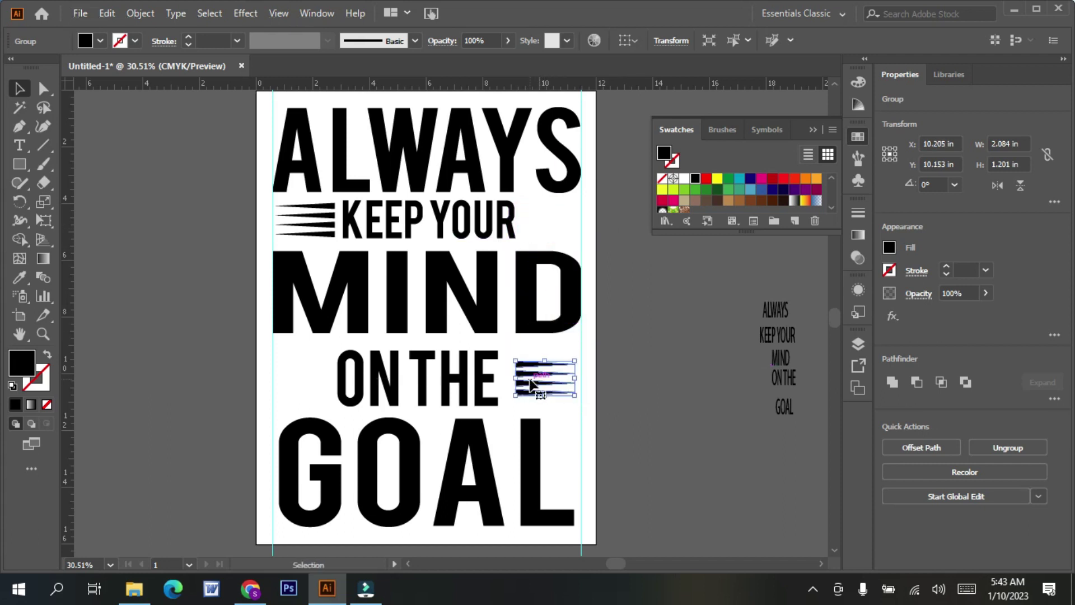
pyautogui.click(623, 361)
pyautogui.moveTo(533, 379); pyautogui.dragTo(541, 223)
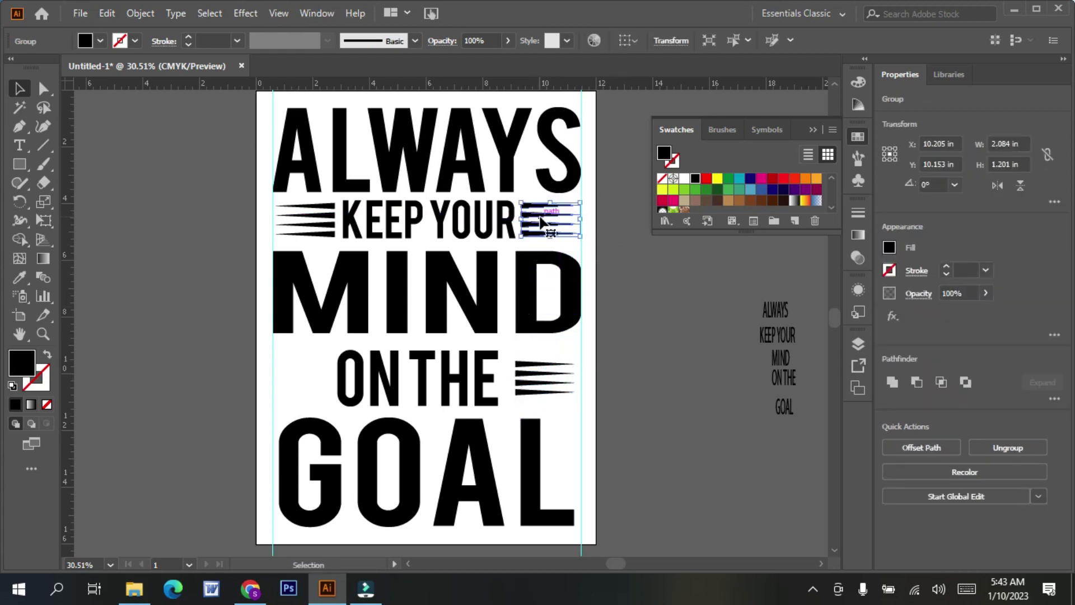
# Copy the stripe group before KEEP YOUR into the gap before ON THE, at about X 1.63 in, Y 10.06 in.
pyautogui.click(313, 223)
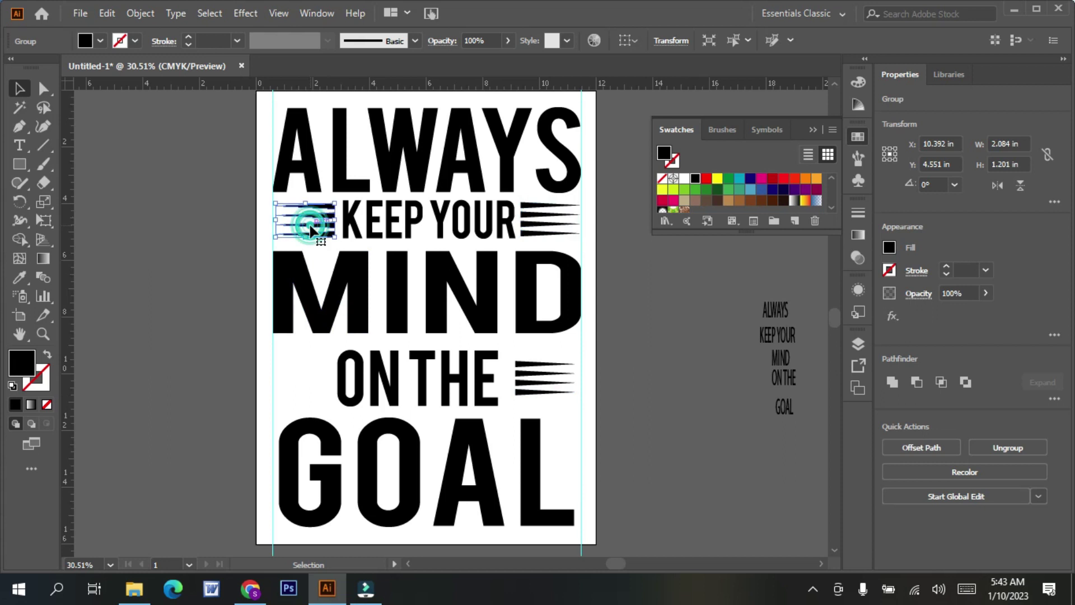
pyautogui.moveTo(312, 230); pyautogui.dragTo(312, 387)
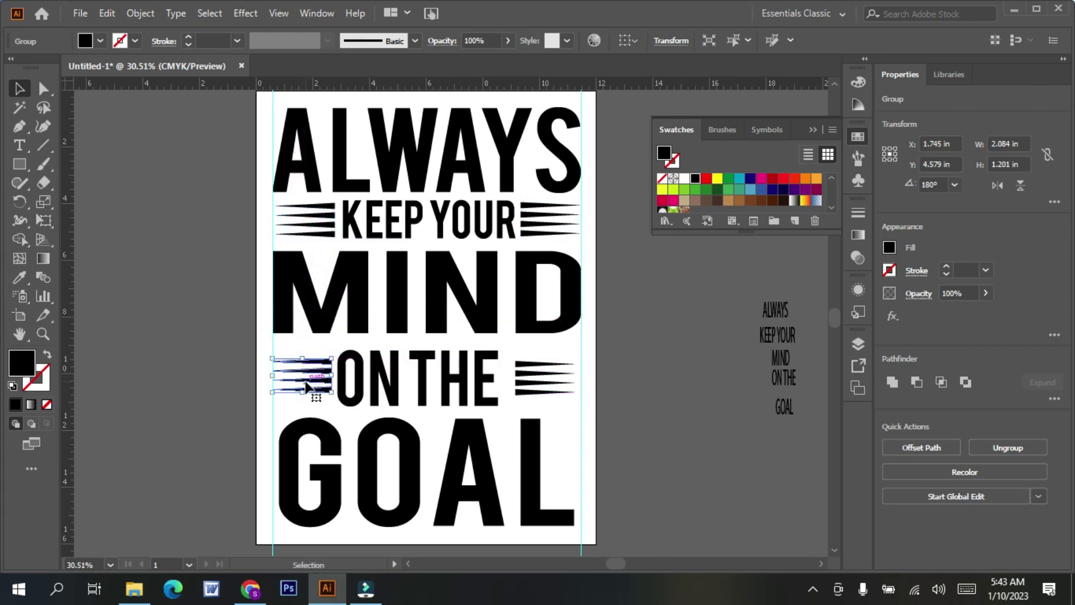
pyautogui.click(683, 338)
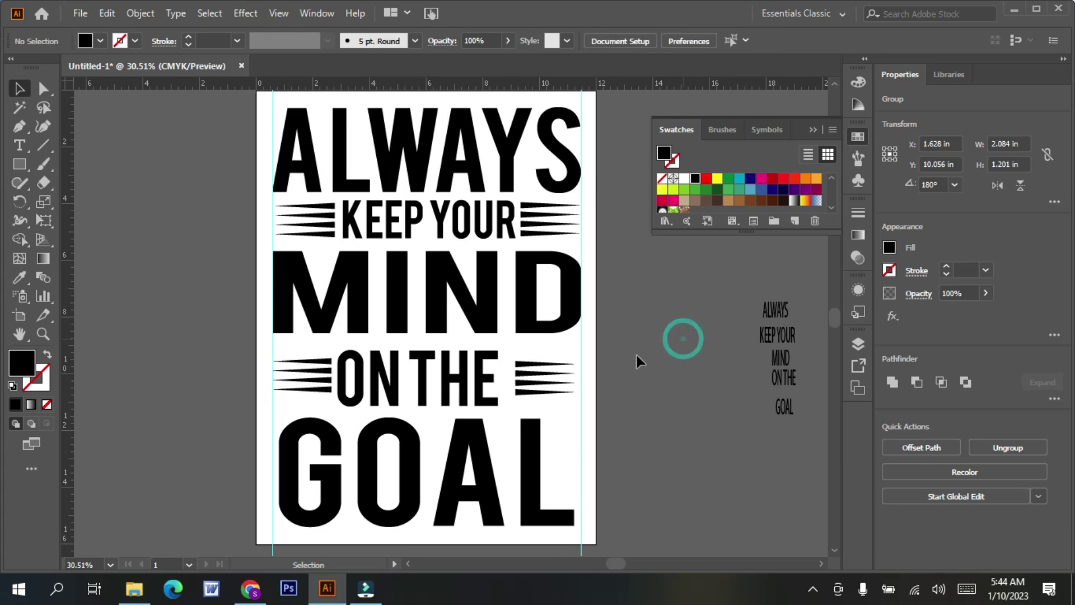
# Stretch MIND downward to about 3.22 in high and GOAL upward to about 3.96 in high, tightening the gaps around ON THE.
pyautogui.click(396, 331)
pyautogui.moveTo(427, 334); pyautogui.dragTo(427, 342)
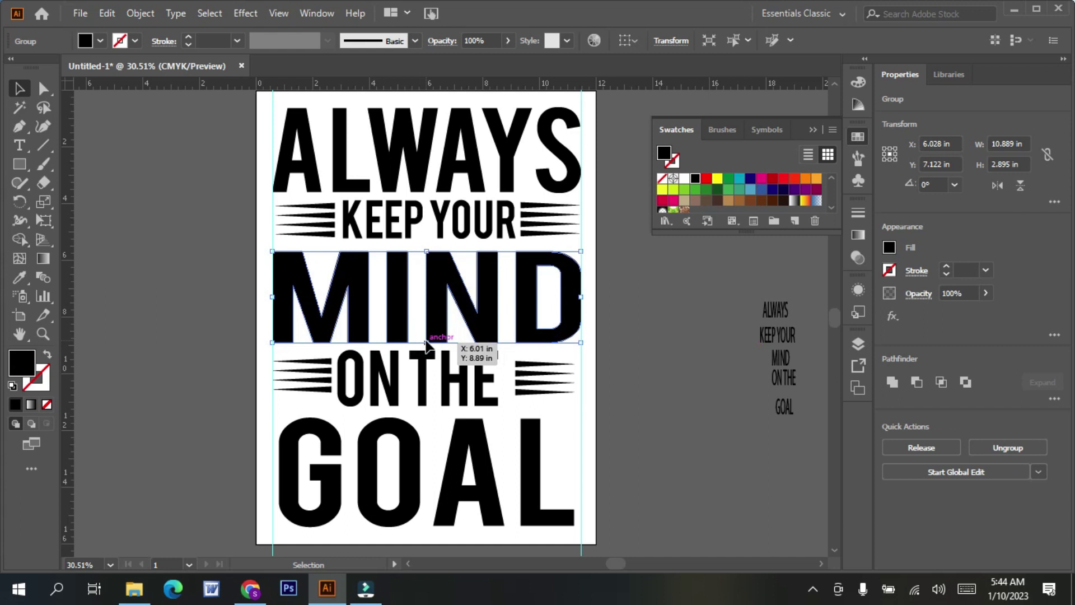
pyautogui.click(413, 476)
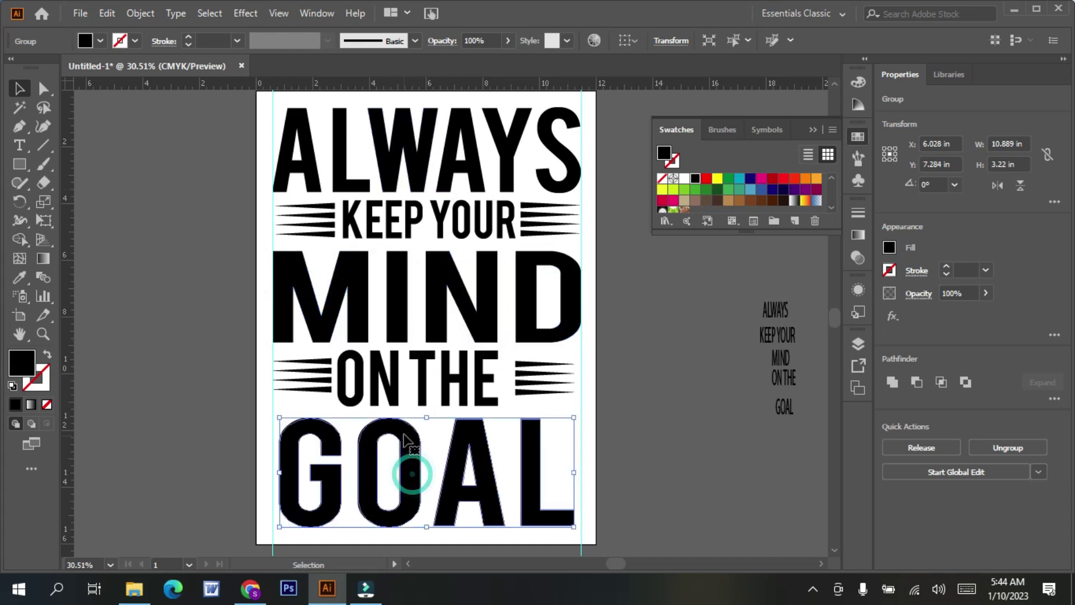
pyautogui.moveTo(425, 417); pyautogui.dragTo(427, 415)
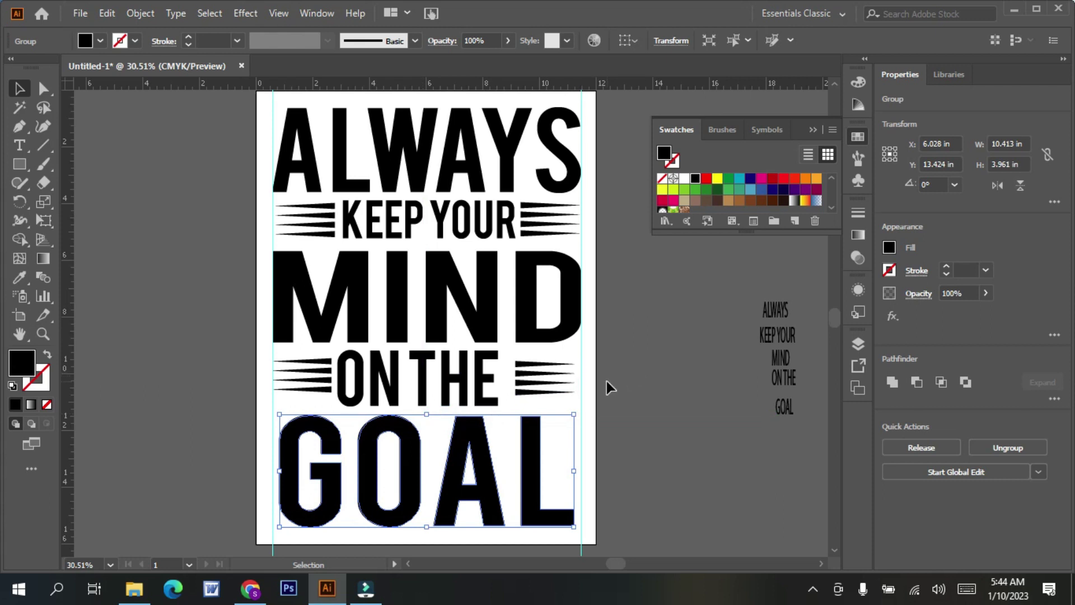
# Nudge the stripe group before ON THE down to about Y 10.26 in.
pyautogui.click(322, 384)
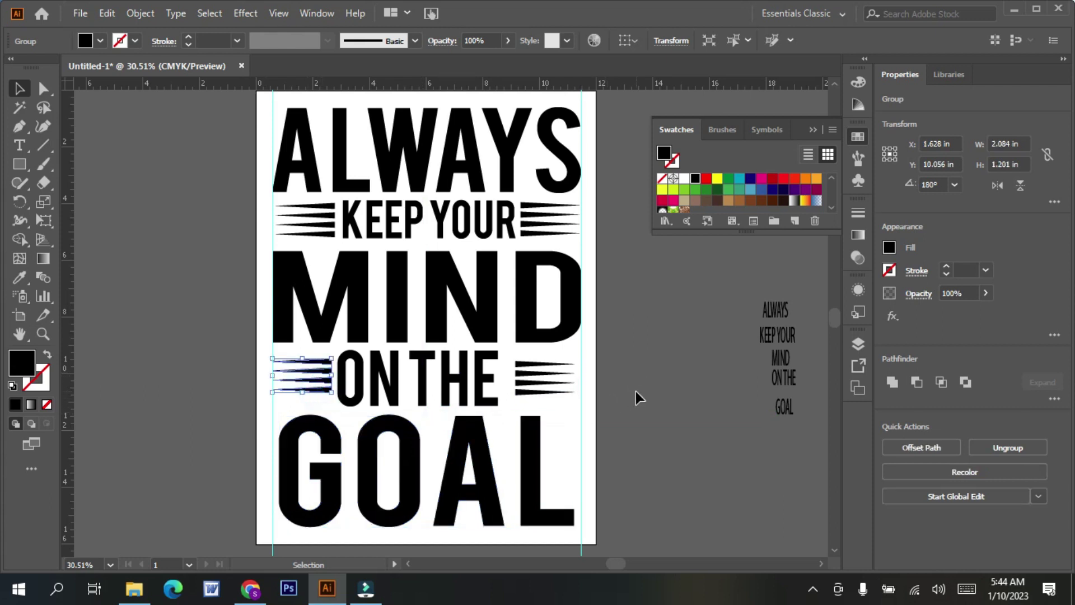
pyautogui.press('Down')
pyautogui.press('Down')
pyautogui.press('Down')
pyautogui.press('Down')
pyautogui.press('Down')
pyautogui.press('Down')
pyautogui.press('Down')
pyautogui.press('Down')
pyautogui.press('Down')
pyautogui.press('Down')
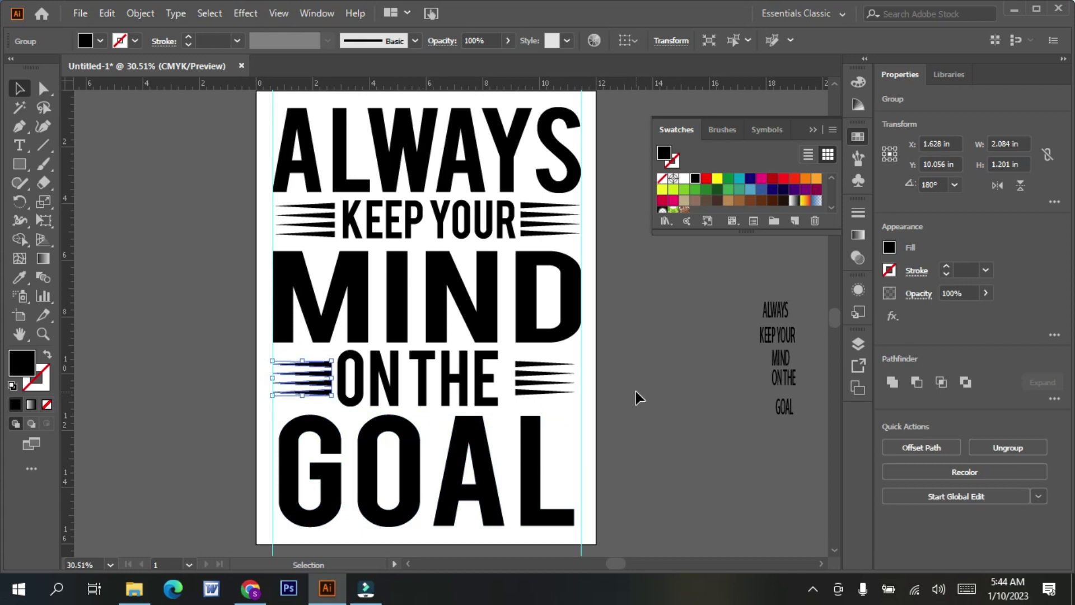
pyautogui.press('Down')
pyautogui.press('Down')
pyautogui.press('Down')
pyautogui.press('Down')
pyautogui.press('Down')
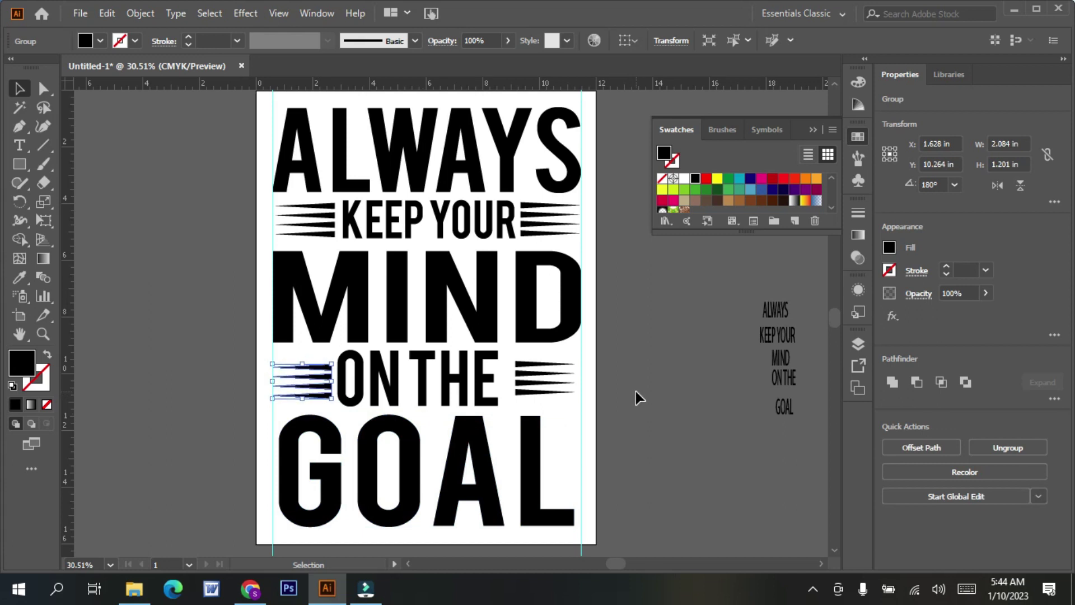
# Nudge ON THE right to about X 5.90 in, between its two stripe groups.
pyautogui.click(484, 398)
pyautogui.press('Right')
pyautogui.press('Right')
pyautogui.press('Right')
pyautogui.press('Right')
pyautogui.press('Right')
pyautogui.press('Right')
pyautogui.press('Right')
pyautogui.press('Right')
pyautogui.press('Right')
pyautogui.press('Right')
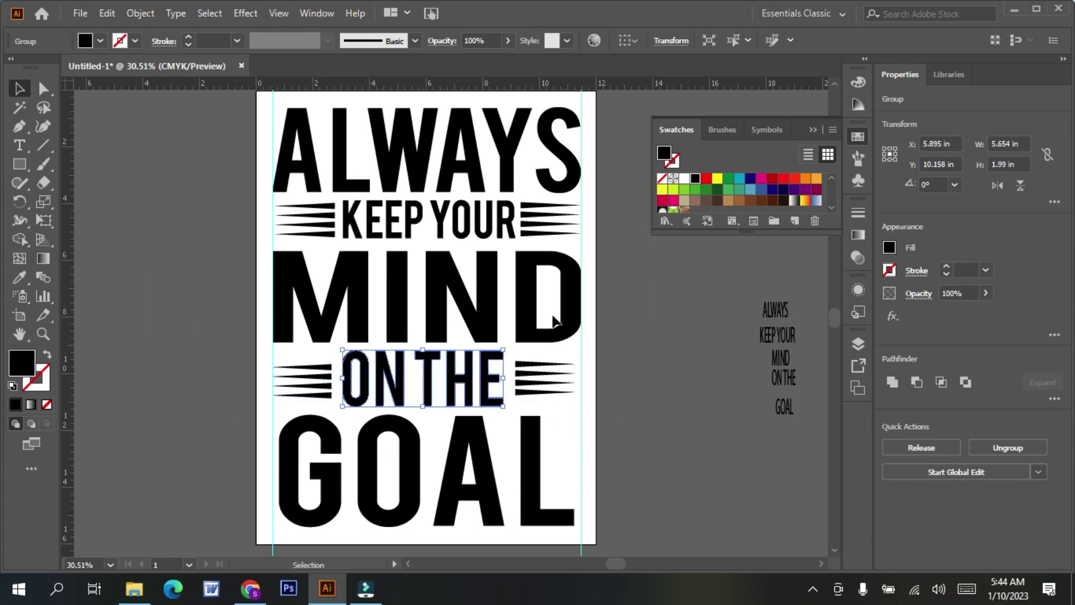
pyautogui.click(620, 301)
# Align ALWAYS and GOAL to each other by their horizontal centers.
pyautogui.click(509, 163)
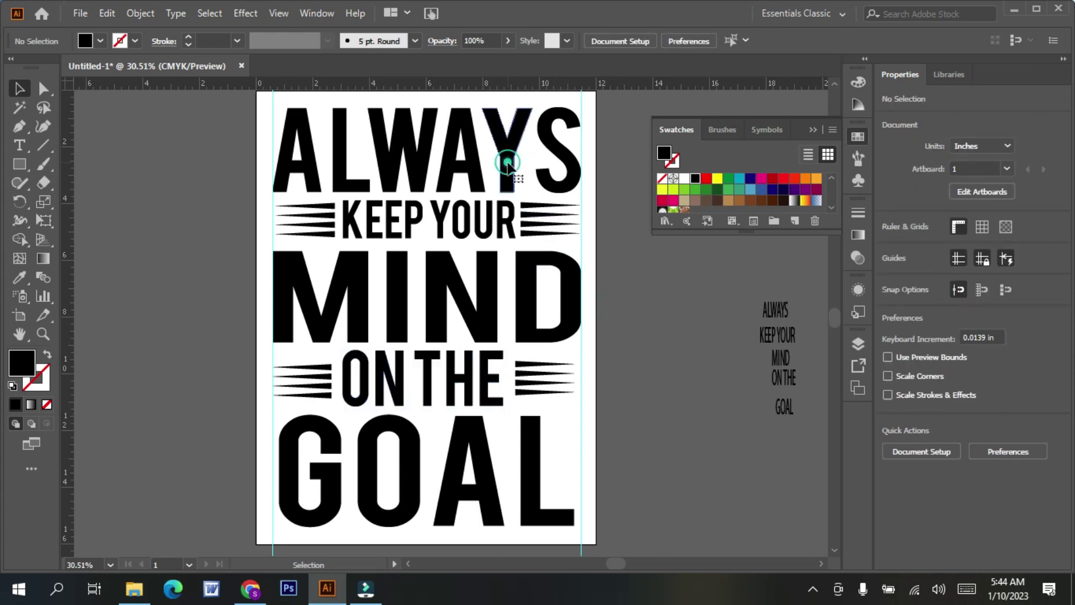
pyautogui.keyDown('shift'); pyautogui.click(494, 514); pyautogui.keyUp('shift')
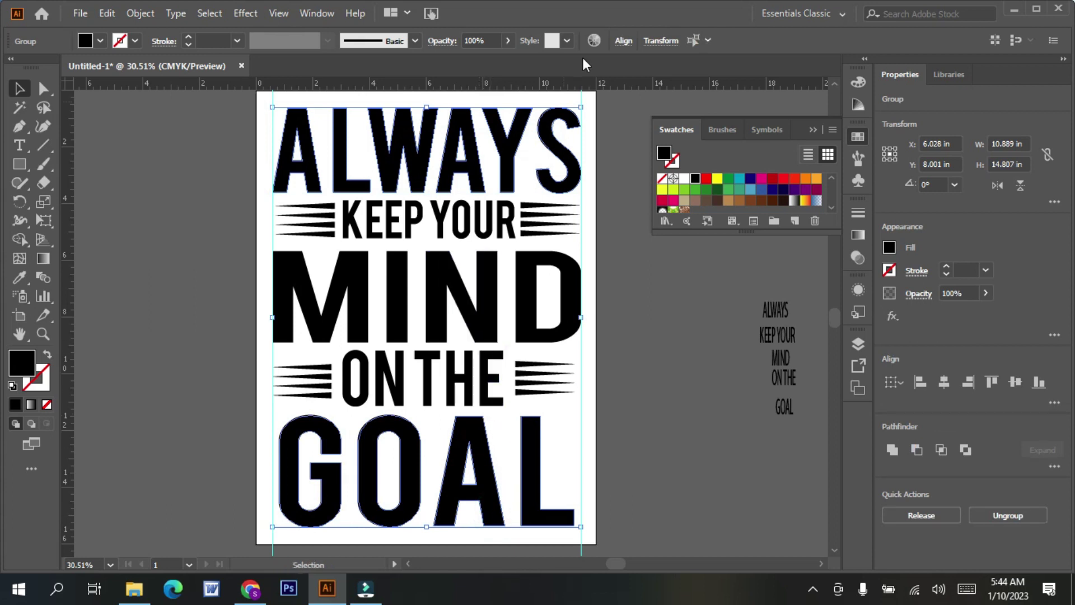
pyautogui.click(622, 41)
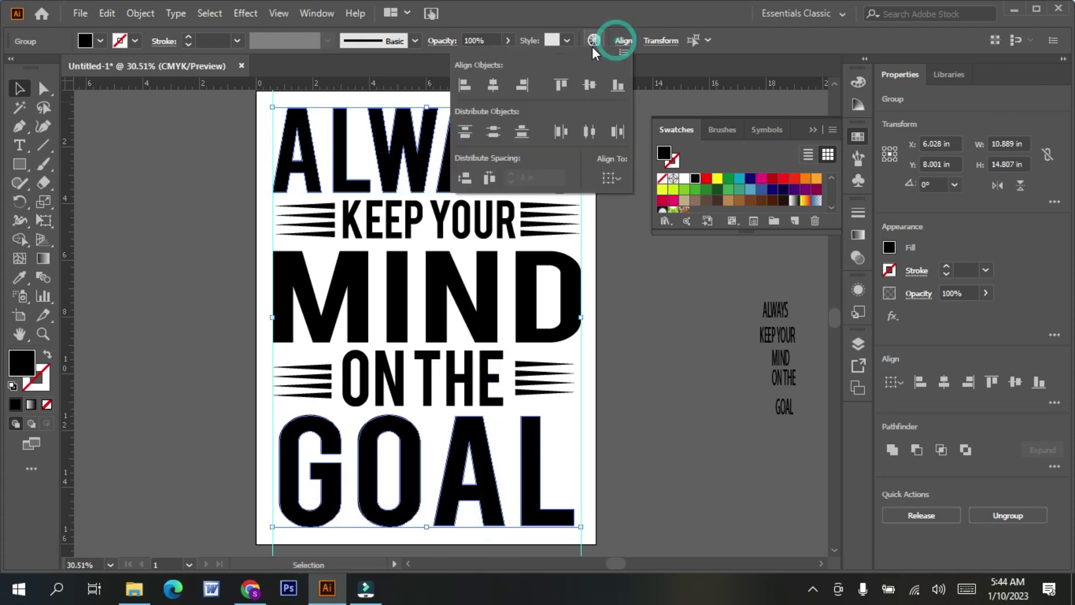
pyautogui.click(495, 85)
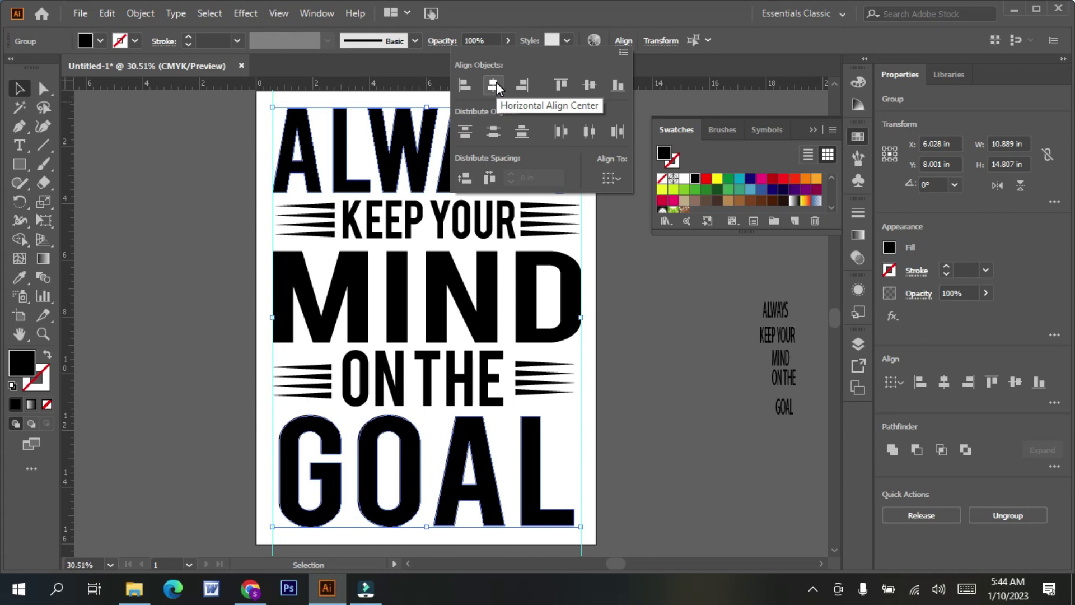
pyautogui.click(622, 258)
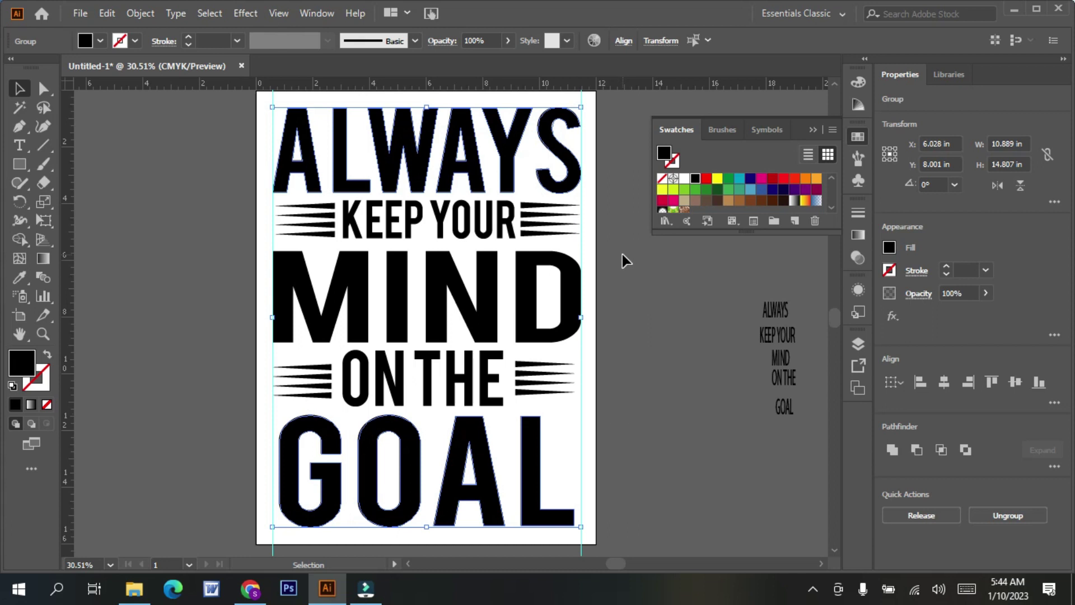
pyautogui.click(623, 254)
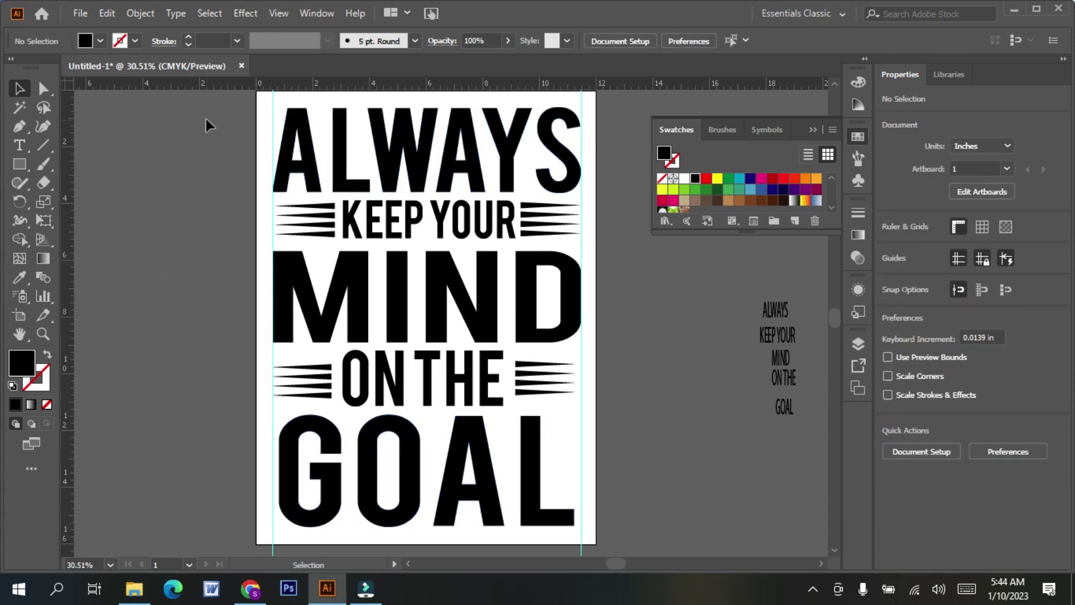
# Place the whole text and stripe design below the artboard between the guides, at about X 6.04 in, Y 25.50 in.
pyautogui.moveTo(264, 391); pyautogui.dragTo(599, 458)
pyautogui.scroll(-10, 667, 413)
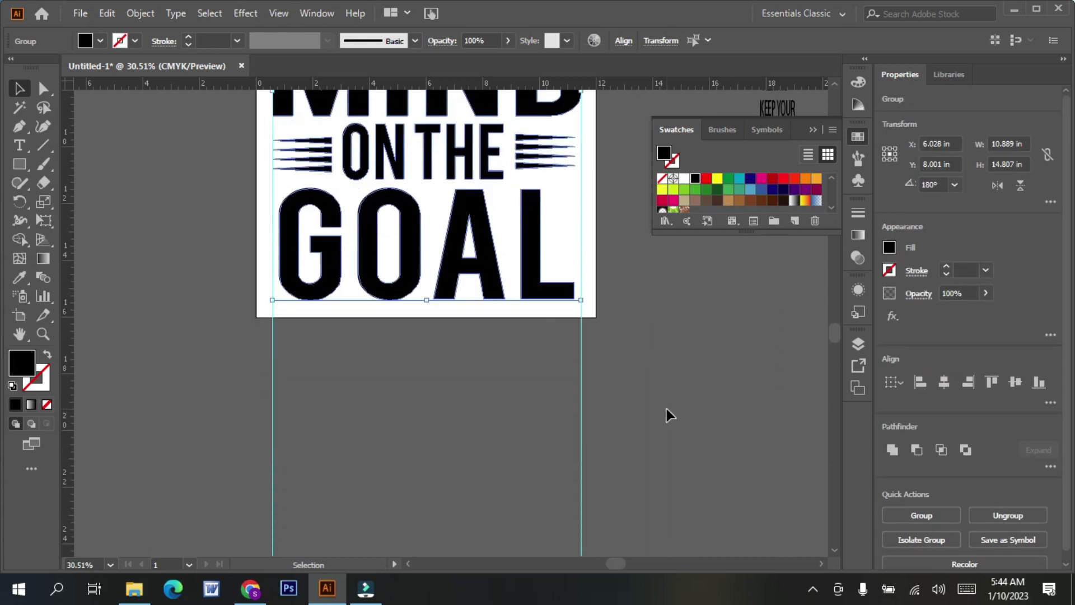
pyautogui.moveTo(494, 178); pyautogui.dragTo(478, 533)
pyautogui.scroll(-4, 563, 333)
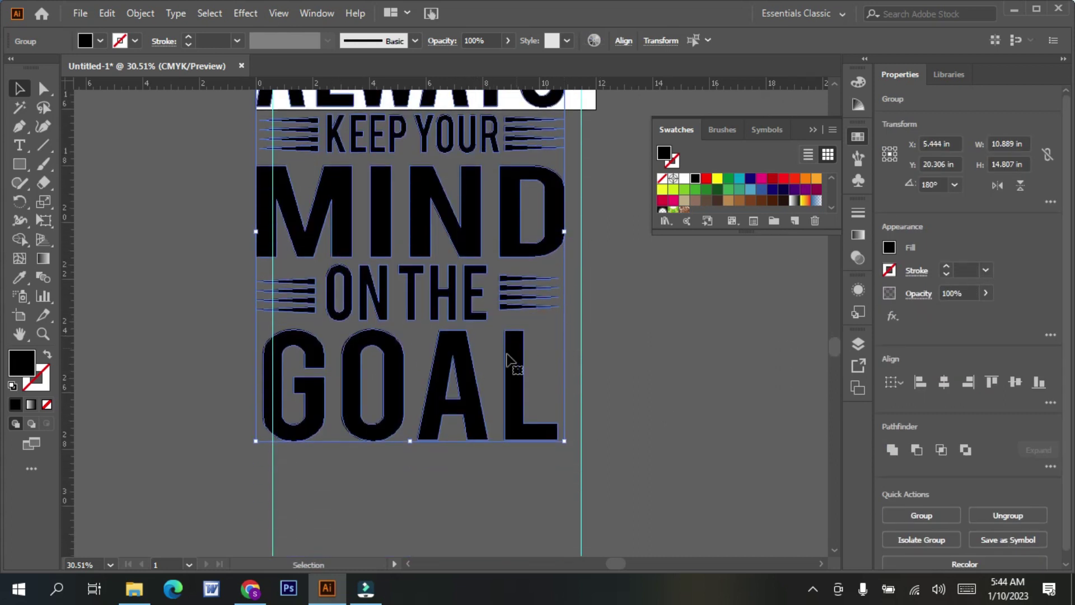
pyautogui.moveTo(472, 410); pyautogui.dragTo(492, 473)
pyautogui.scroll(-1, 605, 343)
pyautogui.moveTo(473, 377); pyautogui.dragTo(464, 433)
pyautogui.scroll(-1, 605, 312)
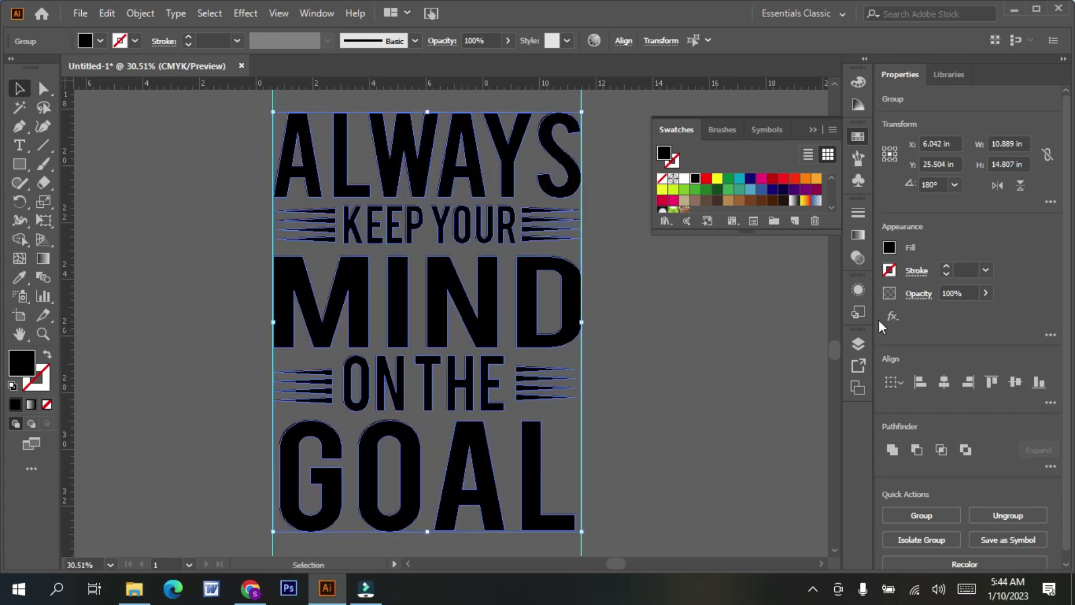
pyautogui.click(675, 403)
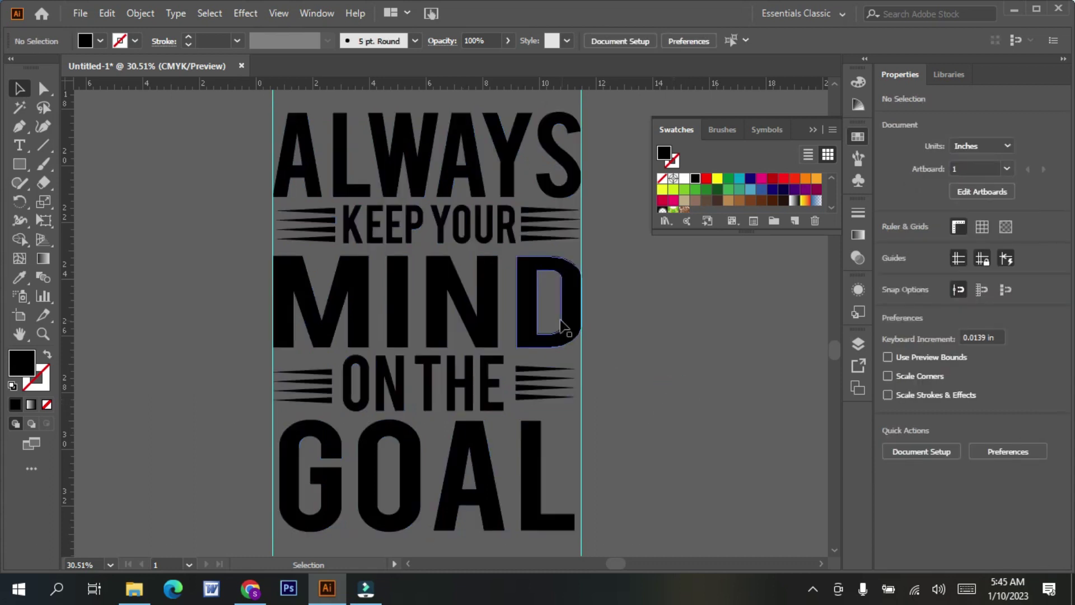
# Recolor the words ALWAYS, MIND and GOAL together with a medium blue swatch fill.
pyautogui.click(431, 145)
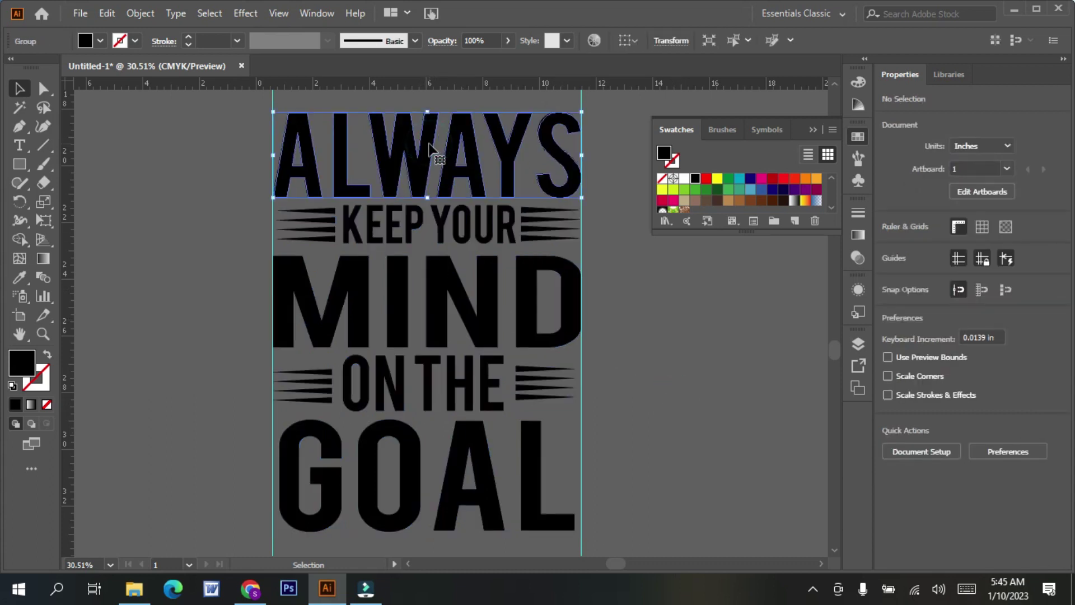
pyautogui.click(459, 298)
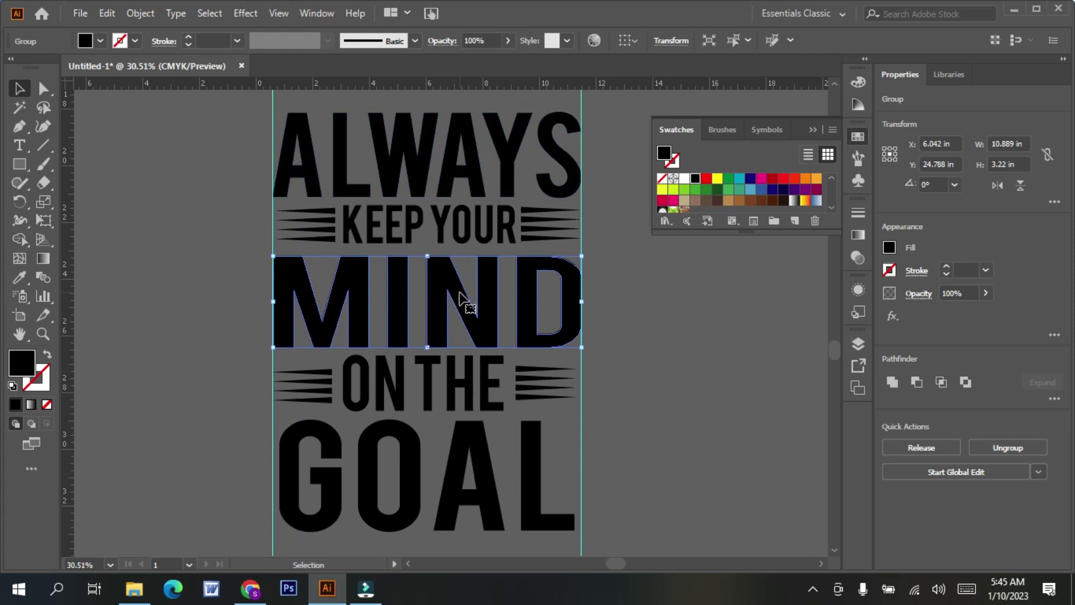
pyautogui.click(457, 162)
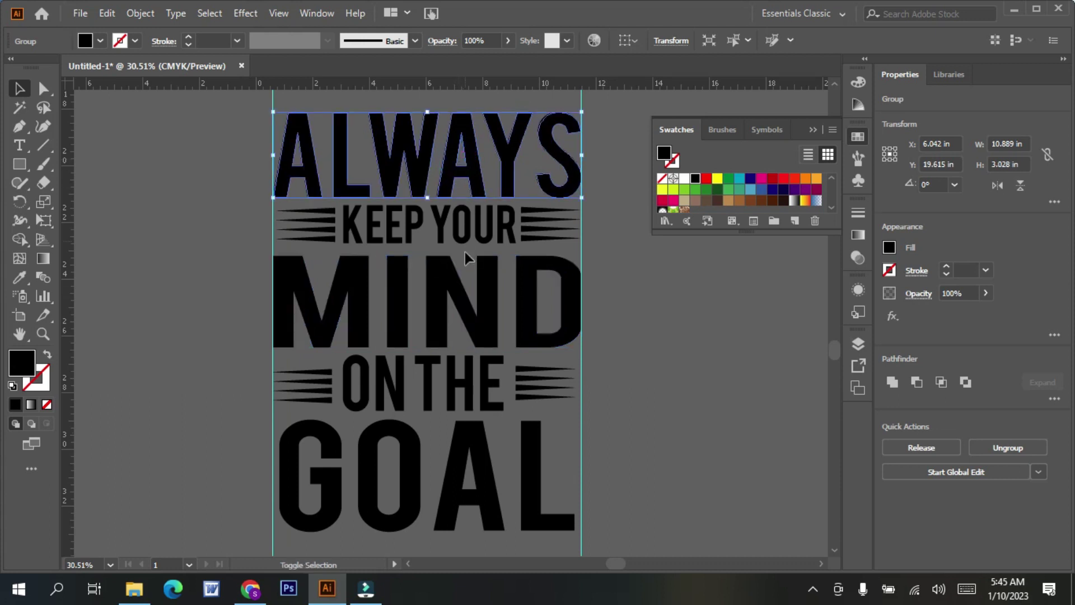
pyautogui.keyDown('shift'); pyautogui.click(458, 286); pyautogui.keyUp('shift')
pyautogui.keyDown('shift'); pyautogui.click(454, 496); pyautogui.keyUp('shift')
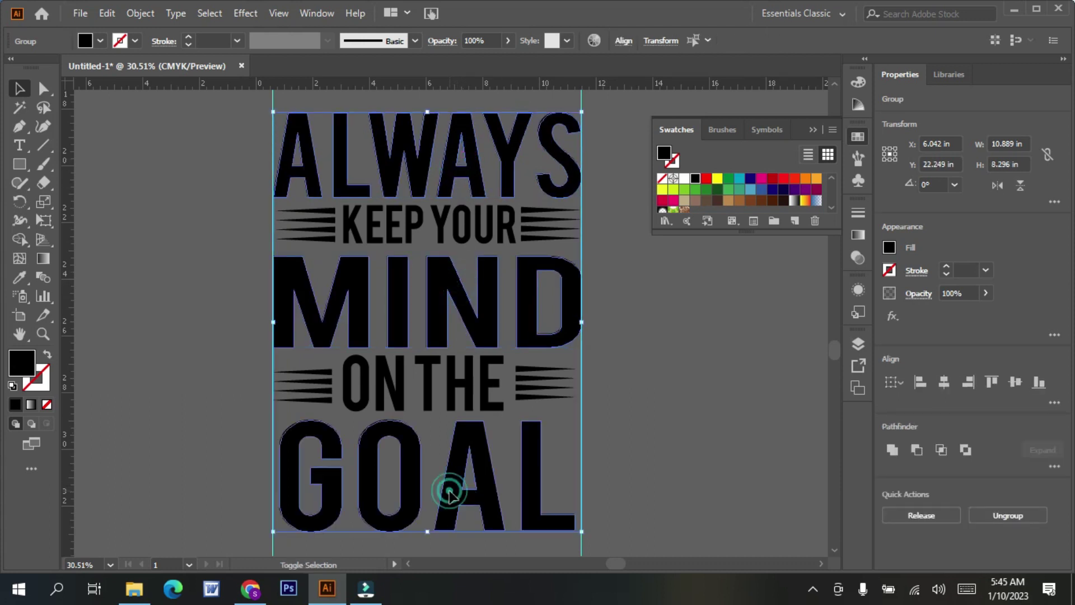
pyautogui.click(761, 190)
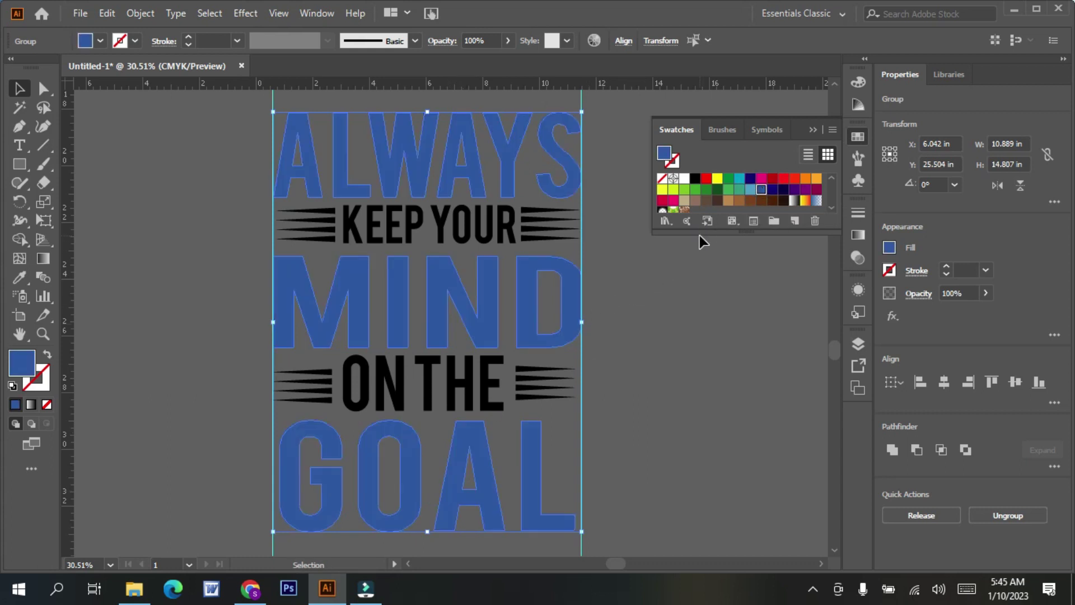
pyautogui.click(644, 312)
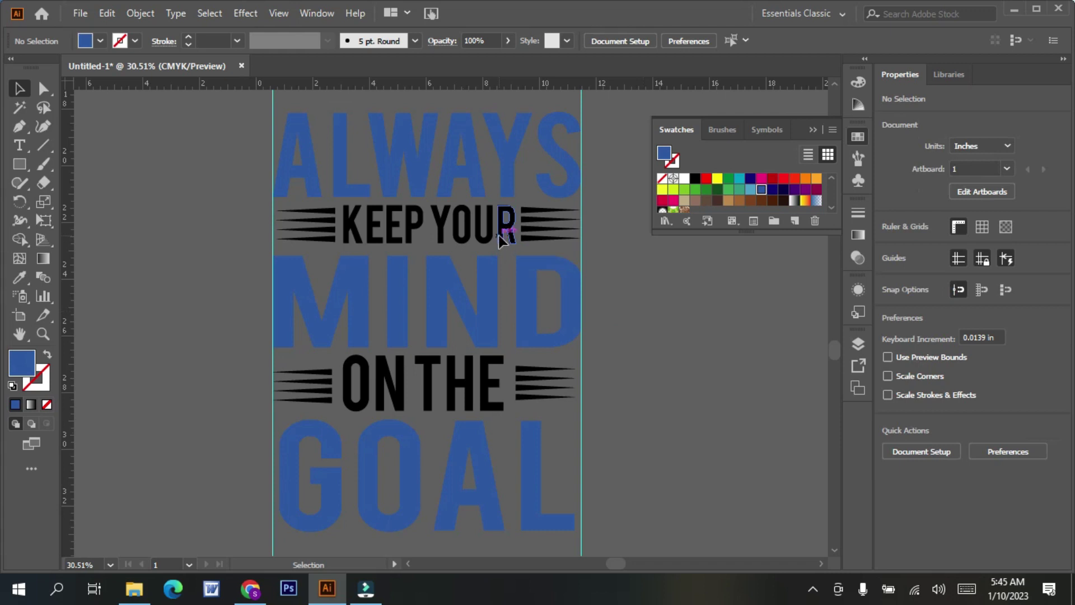
# Fill KEEP YOUR, ON THE and the four stripe groups beside them with white.
pyautogui.click(425, 239)
pyautogui.keyDown('shift'); pyautogui.click(331, 239); pyautogui.keyUp('shift')
pyautogui.keyDown('shift'); pyautogui.click(330, 239); pyautogui.keyUp('shift')
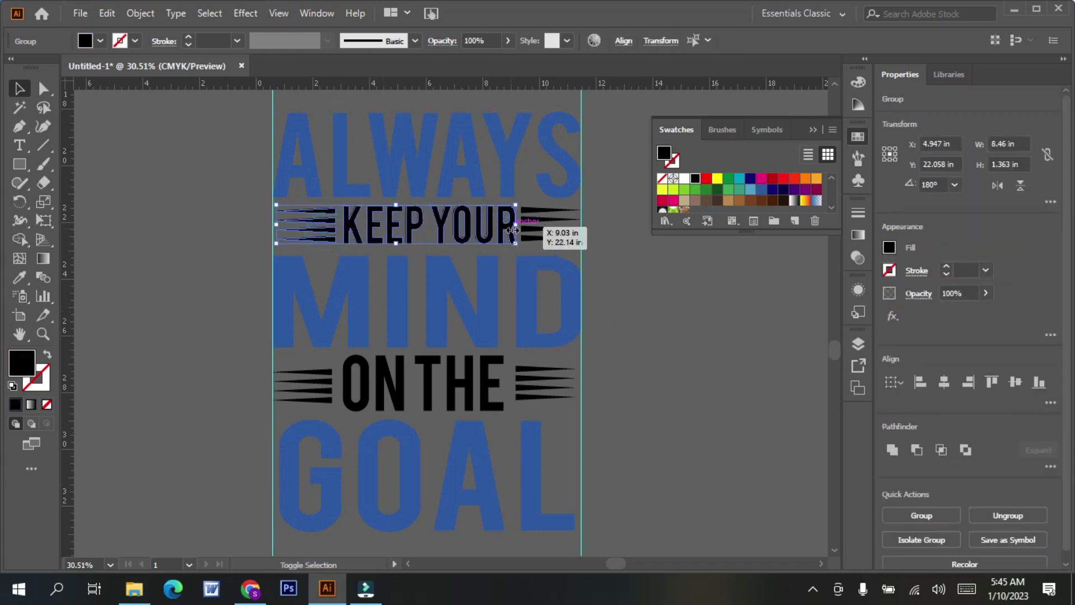
pyautogui.keyDown('shift'); pyautogui.click(532, 226); pyautogui.keyUp('shift')
pyautogui.keyDown('shift'); pyautogui.click(432, 386); pyautogui.keyUp('shift')
pyautogui.keyDown('shift'); pyautogui.click(317, 402); pyautogui.keyUp('shift')
pyautogui.keyDown('shift'); pyautogui.click(541, 395); pyautogui.keyUp('shift')
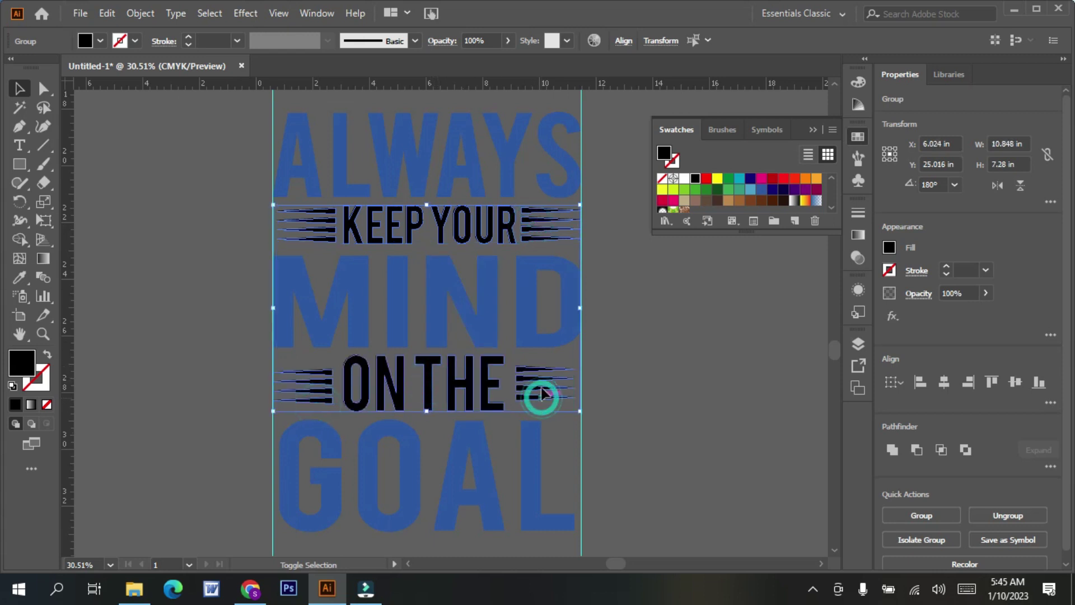
pyautogui.click(685, 178)
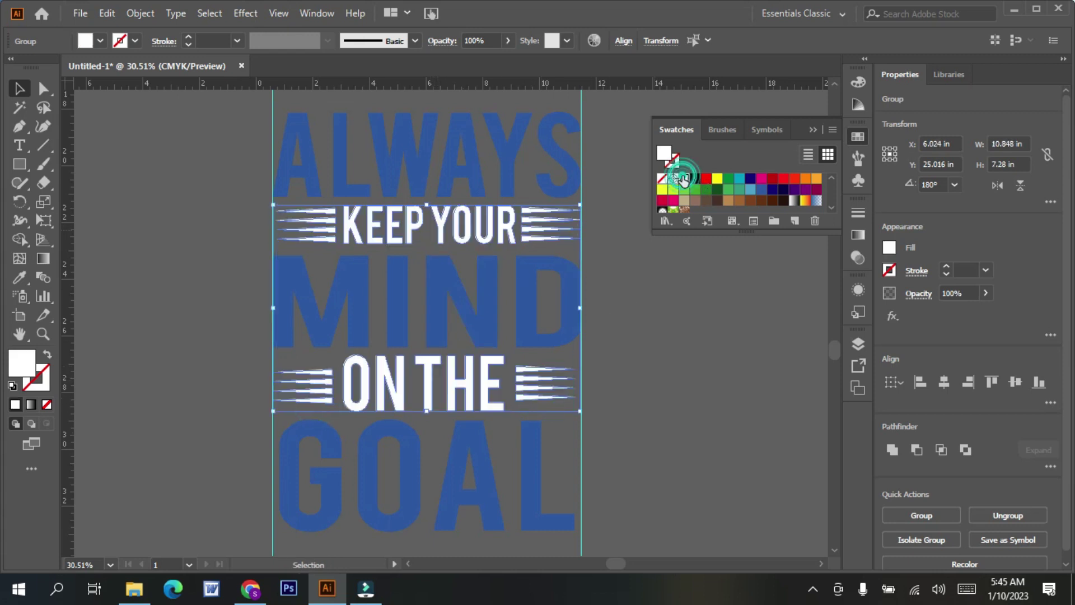
pyautogui.click(620, 322)
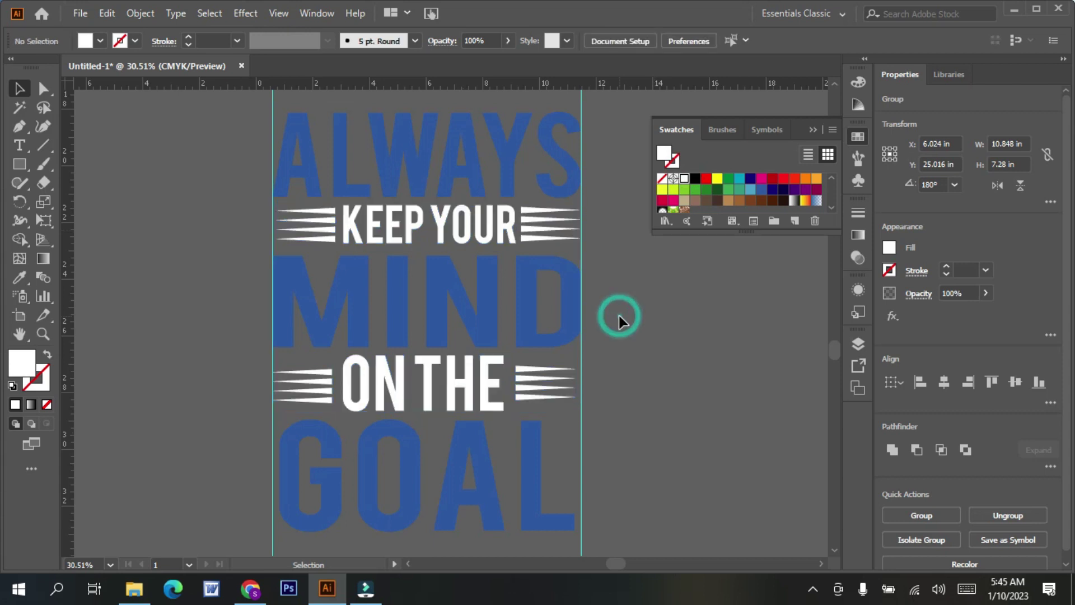
# Draw a rectangle about 12.69 in wide and 15.14 in high over the whole text design and fill it black.
pyautogui.scroll(1, 621, 322)
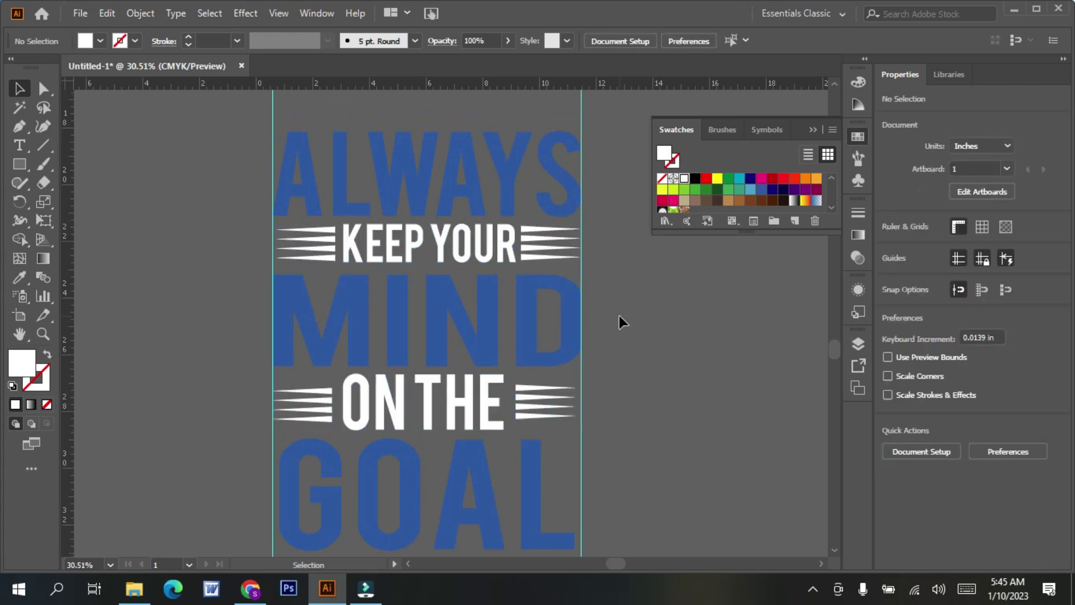
pyautogui.click(14, 168)
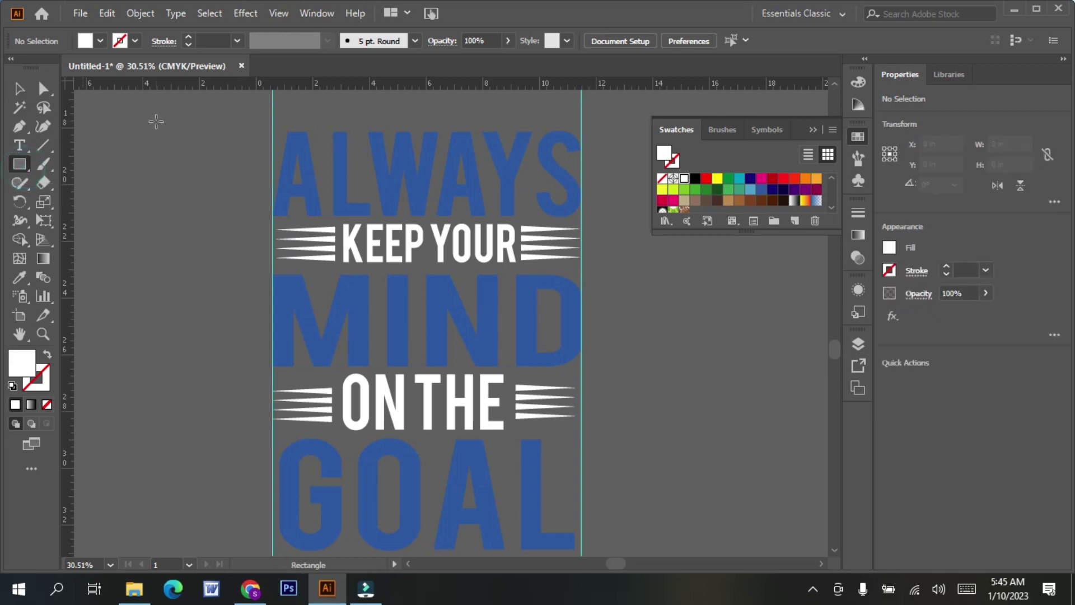
pyautogui.moveTo(252, 122); pyautogui.dragTo(613, 550)
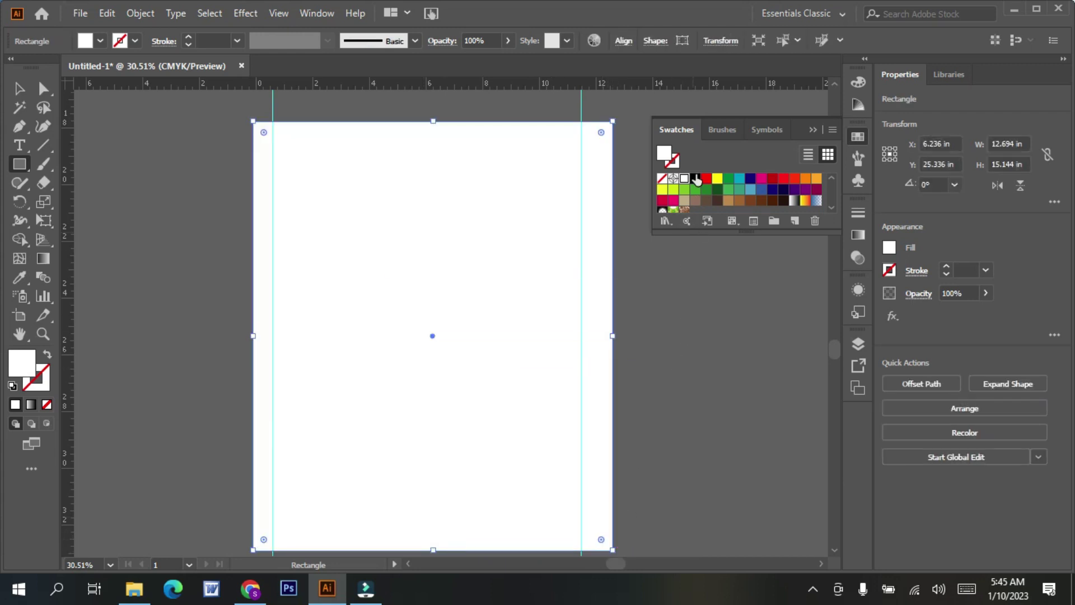
pyautogui.click(695, 178)
# Send the black rectangle to the back, behind the lettering and stripes.
pyautogui.scroll(-1, 663, 273)
pyautogui.rightClick(467, 282)
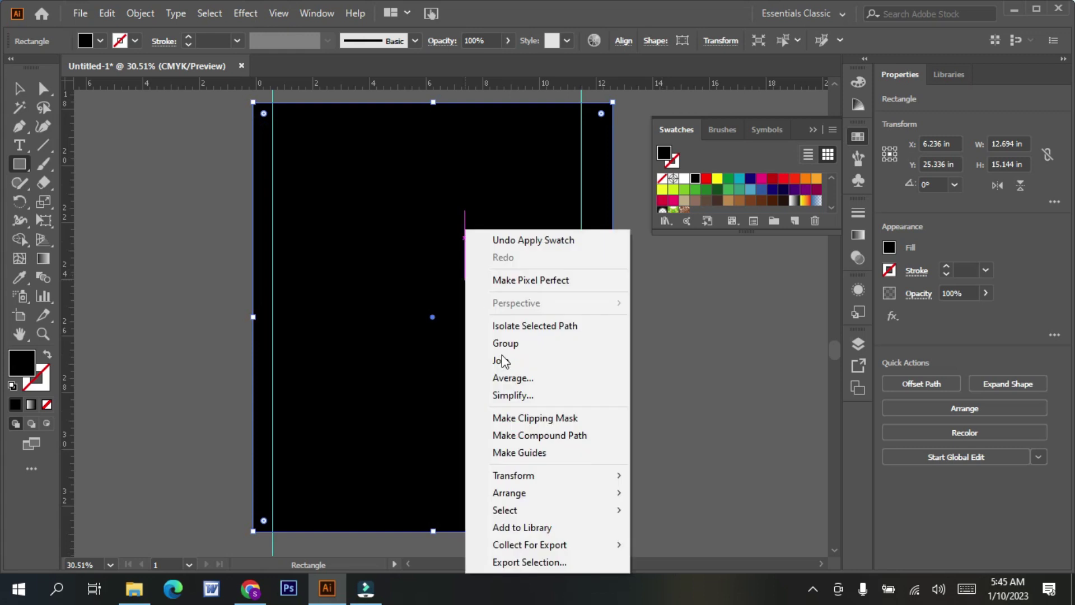
pyautogui.moveTo(619, 492)
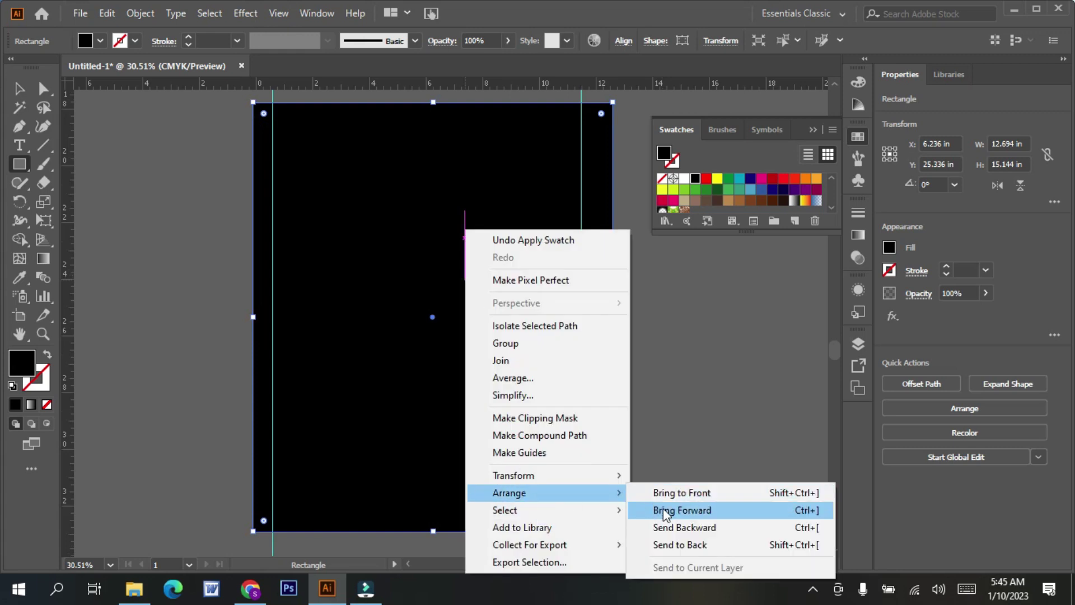
pyautogui.click(667, 543)
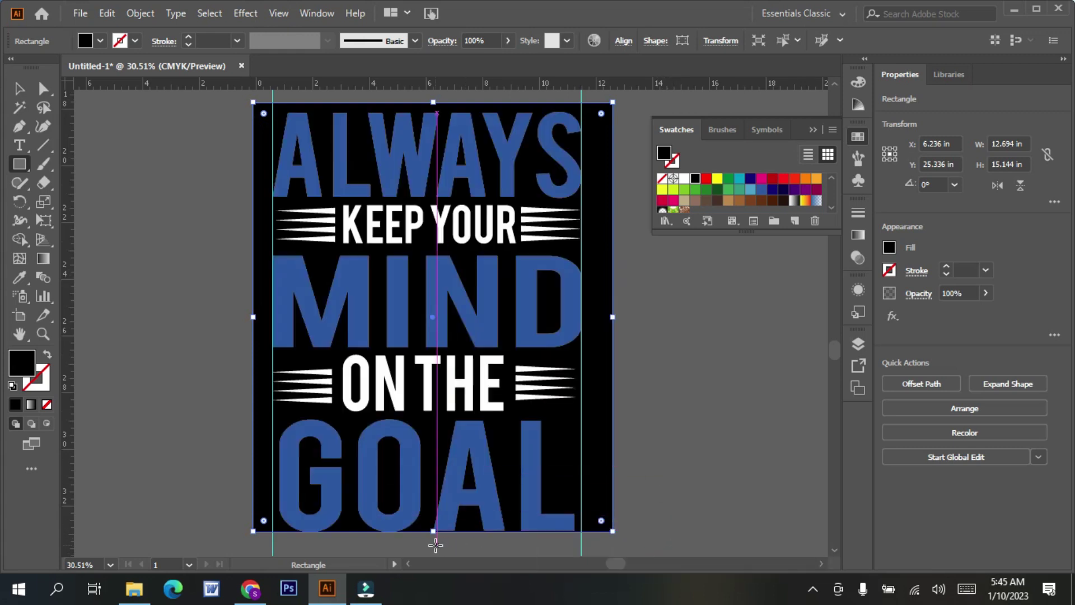
# Extend the black background's bottom edge and pull in its right edge, making it about 12.11 in wide and 15.39 in high.
pyautogui.moveTo(434, 531); pyautogui.dragTo(434, 539)
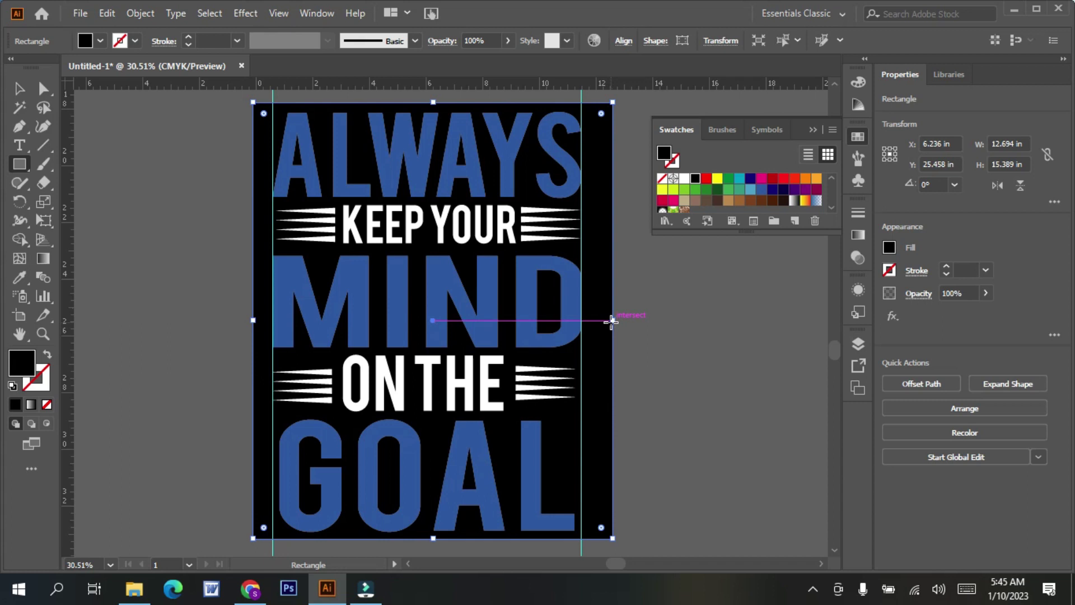
pyautogui.click(613, 320)
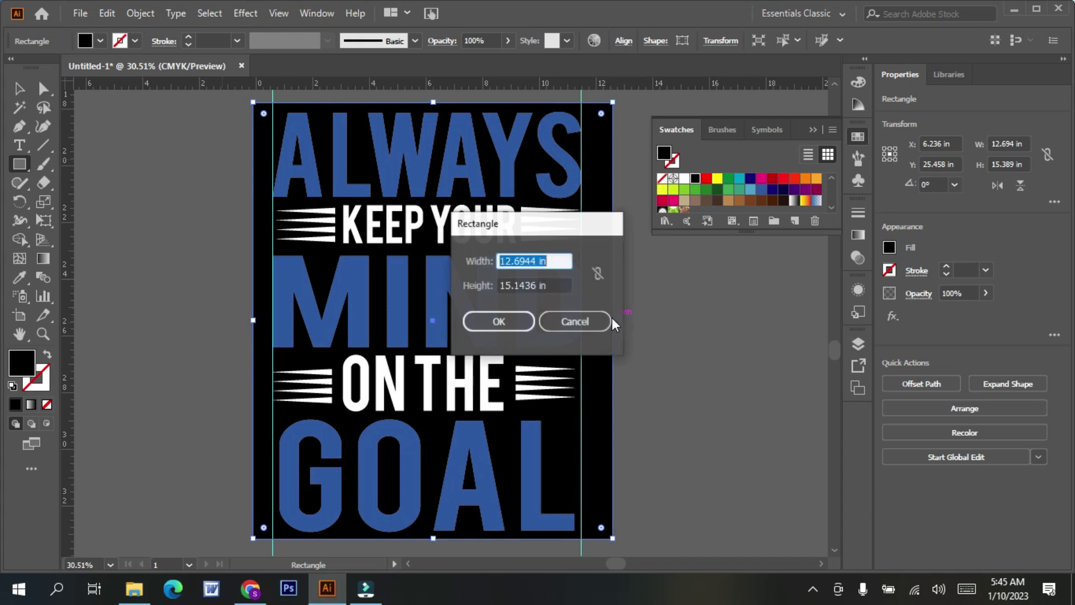
pyautogui.click(571, 322)
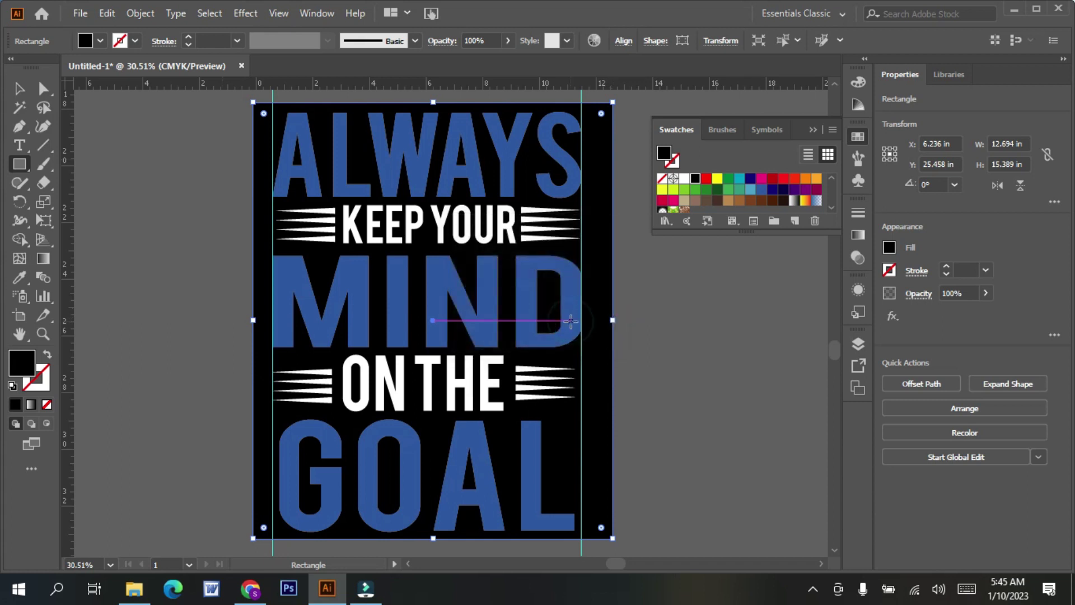
pyautogui.moveTo(614, 321); pyautogui.dragTo(596, 319)
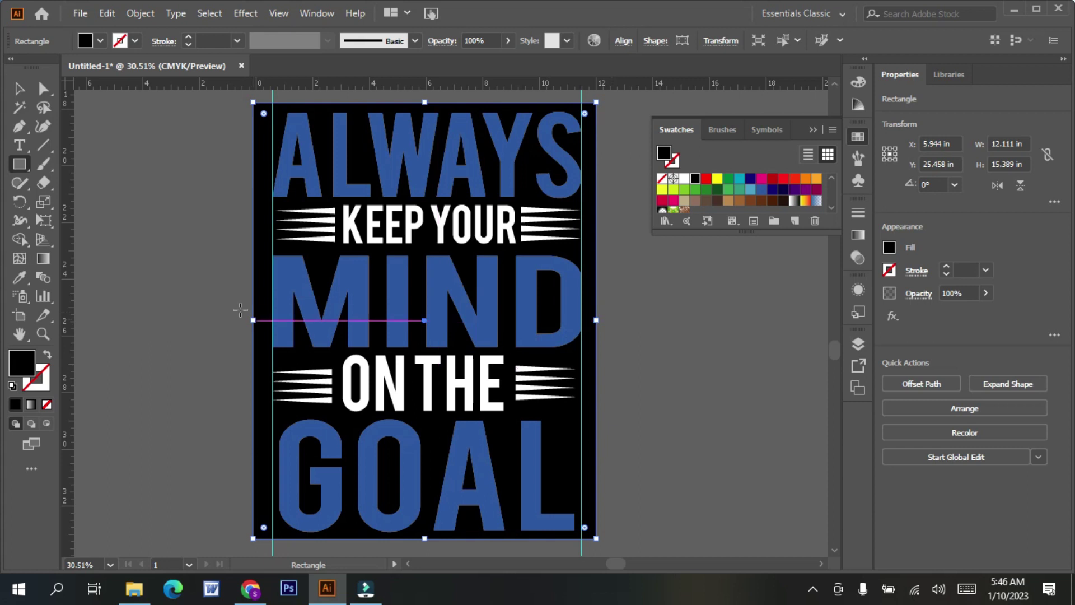
pyautogui.click(17, 92)
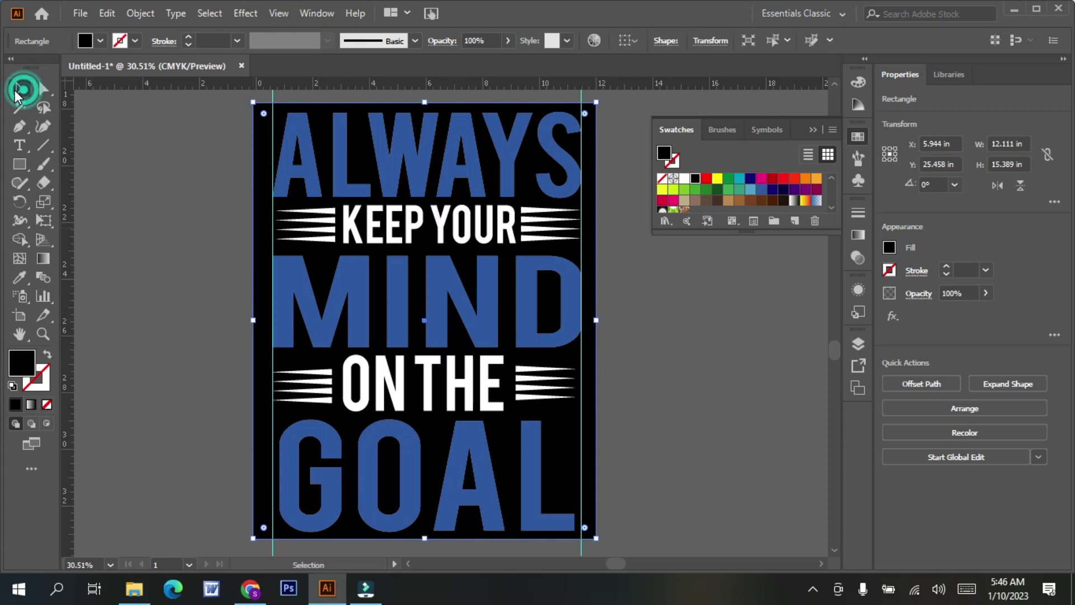